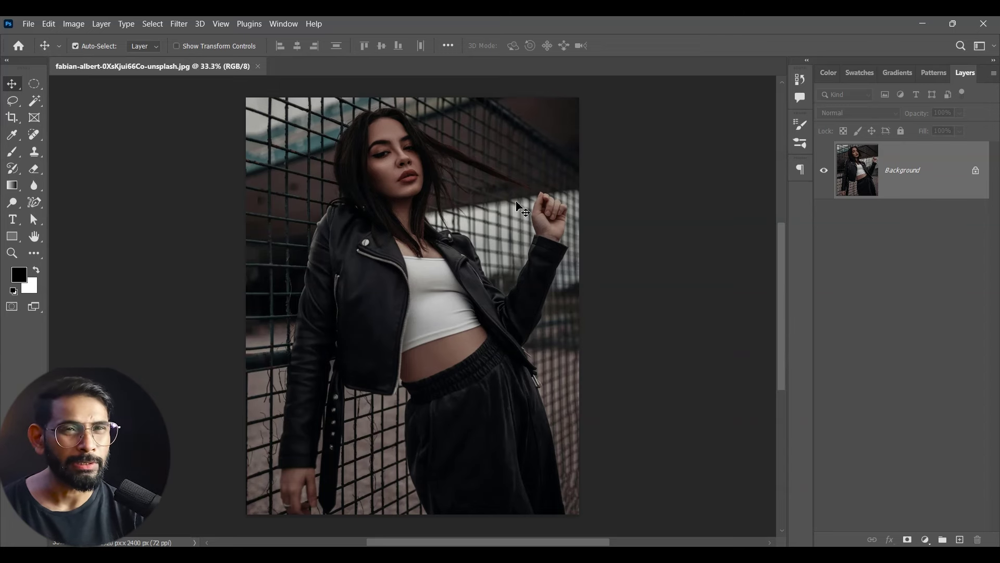
Open the portrait in the Camera Raw Filter, with the Basic panel expanded and all values at zero.
click(179, 24)
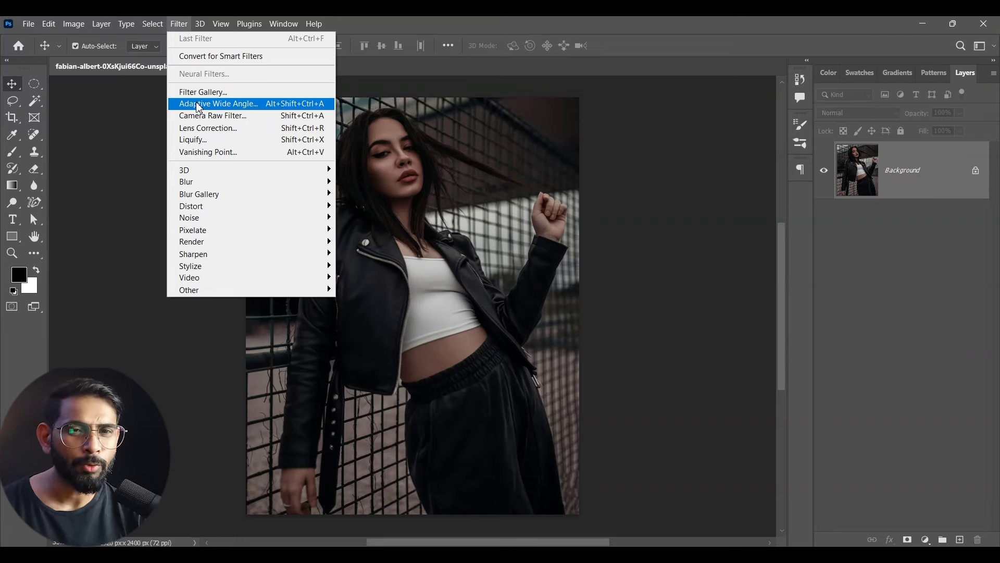
click(219, 119)
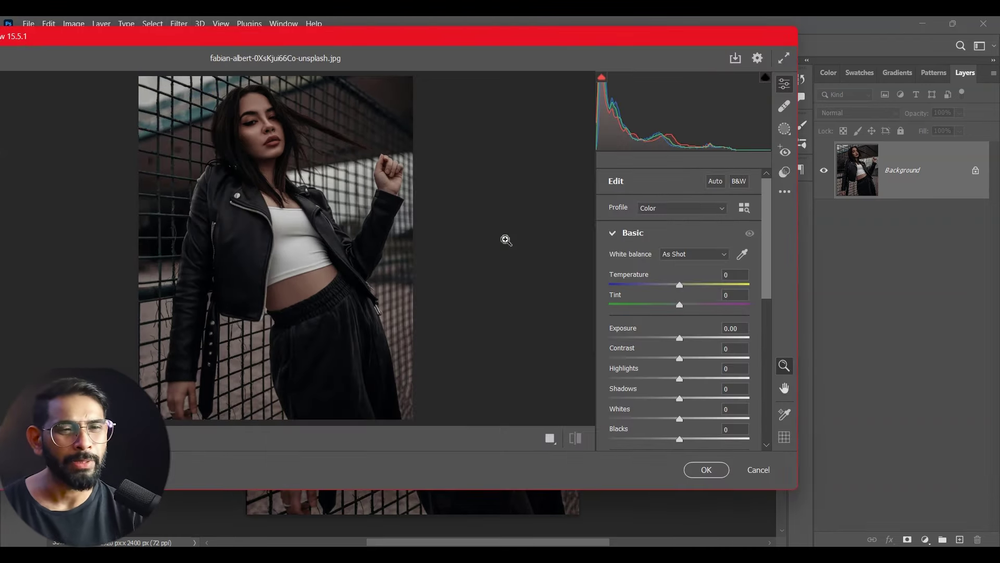
drag(706, 42, 808, 41)
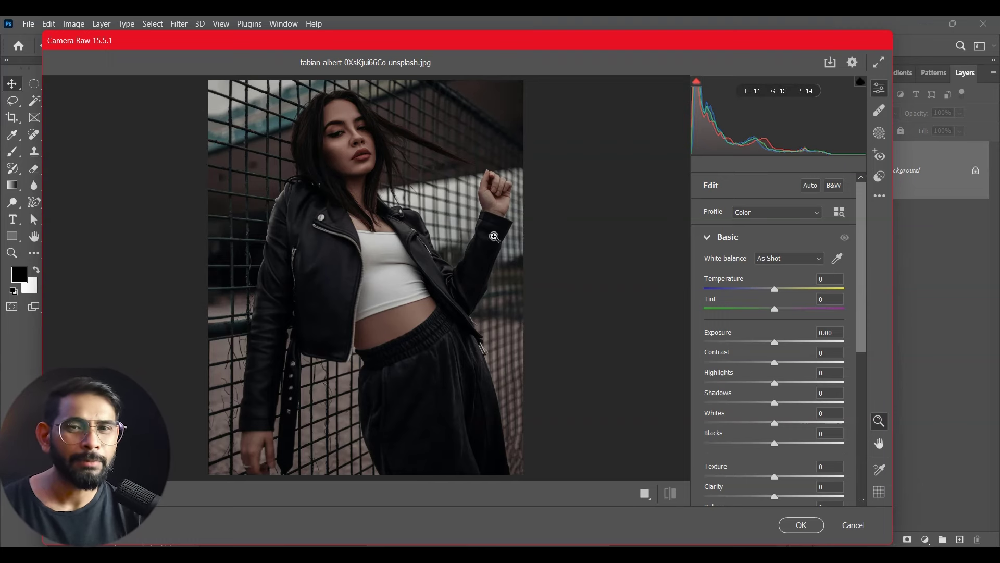
scroll(374, 160, down, 1)
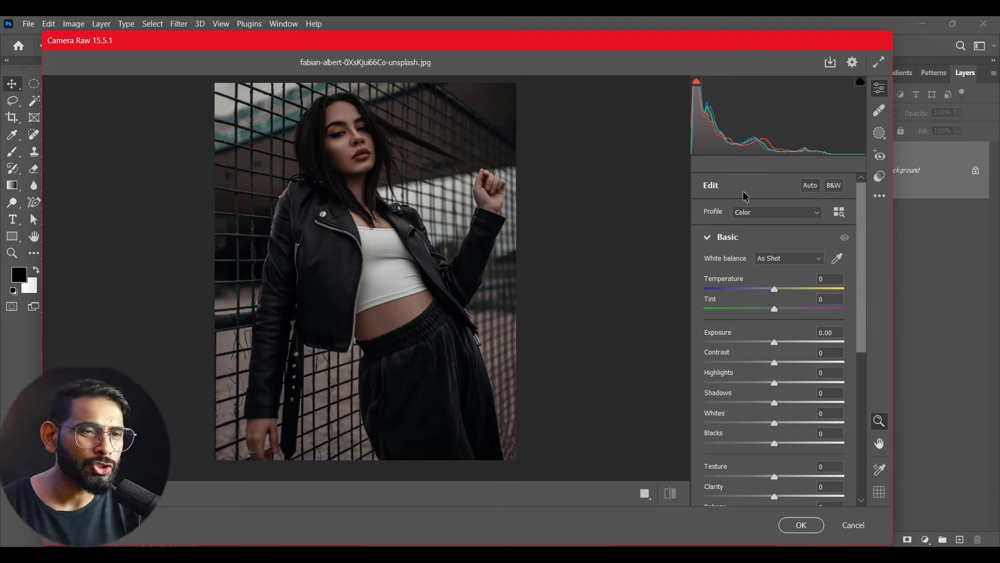
click(707, 238)
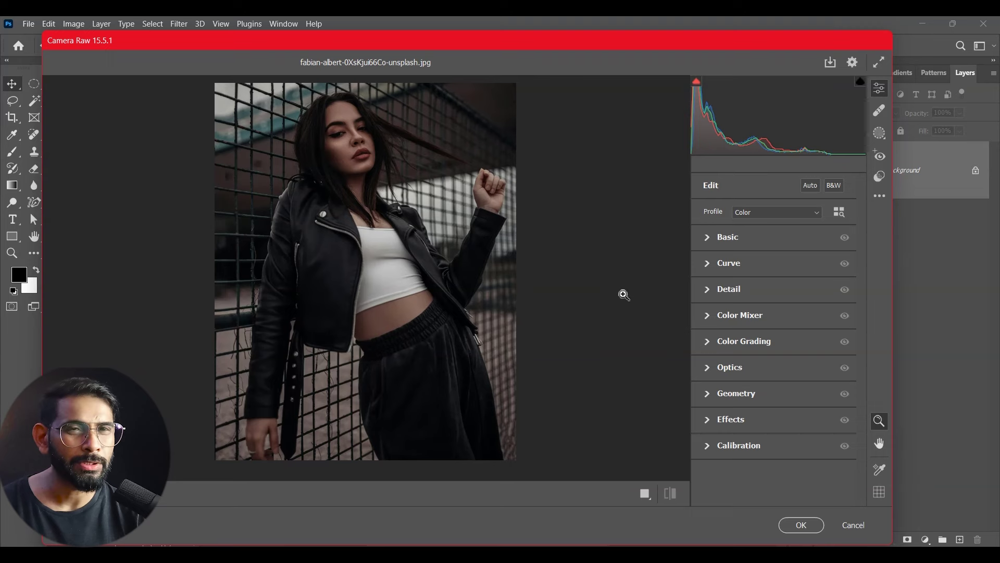
click(712, 249)
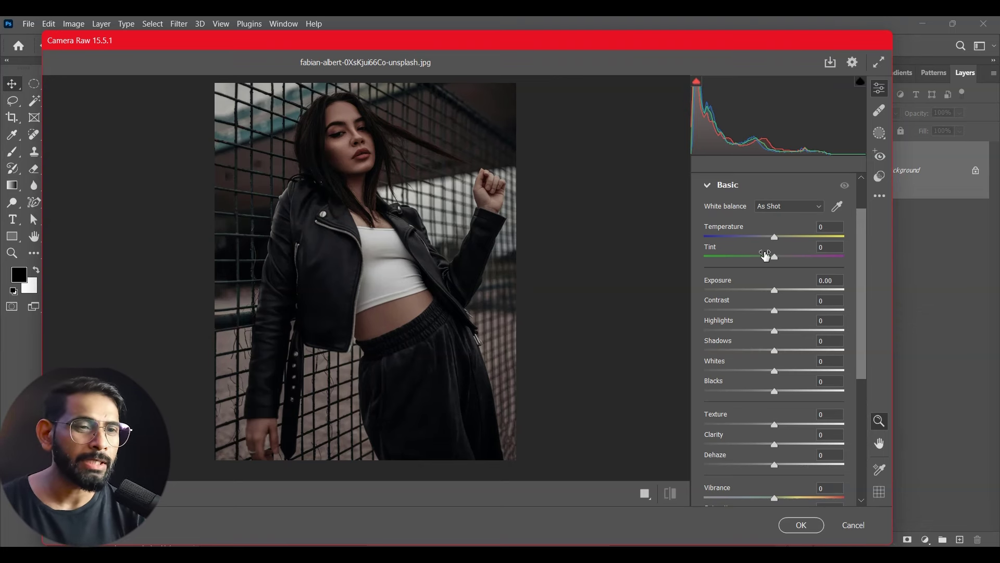
drag(774, 237, 750, 252)
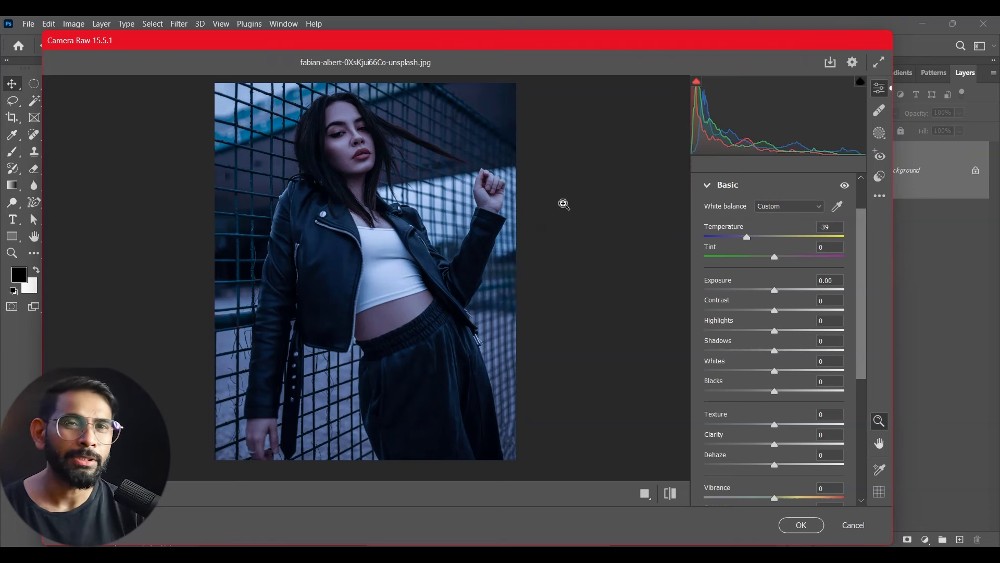
drag(749, 238, 807, 237)
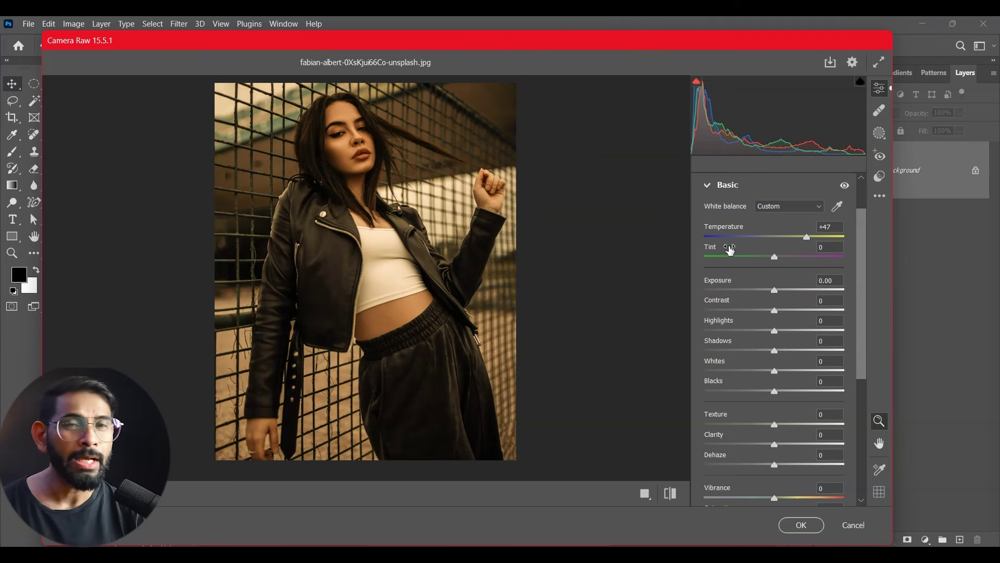
mouse_move(742, 229)
mouse_down()
mouse_move(732, 229)
mouse_move(751, 259)
mouse_up()
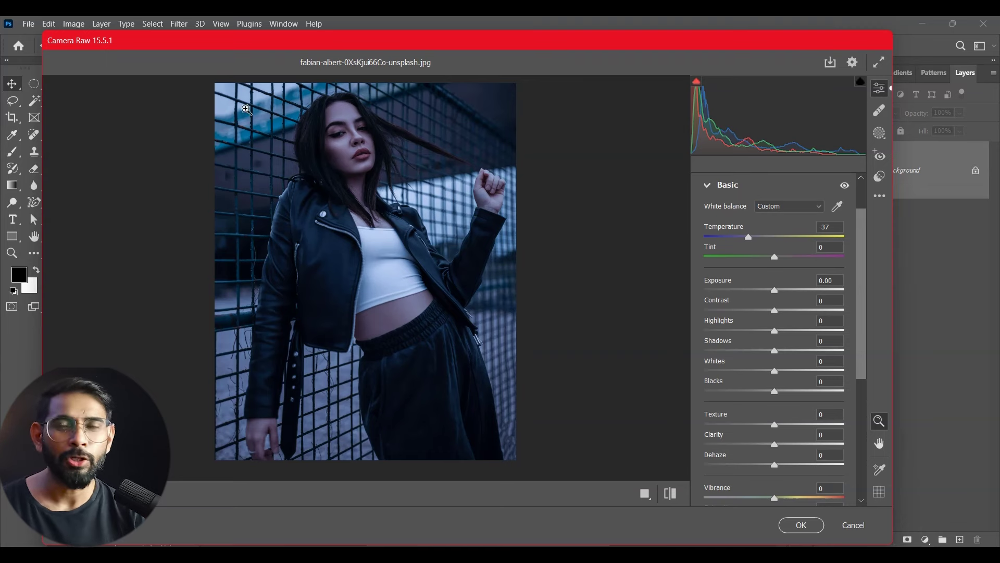
drag(748, 237, 776, 238)
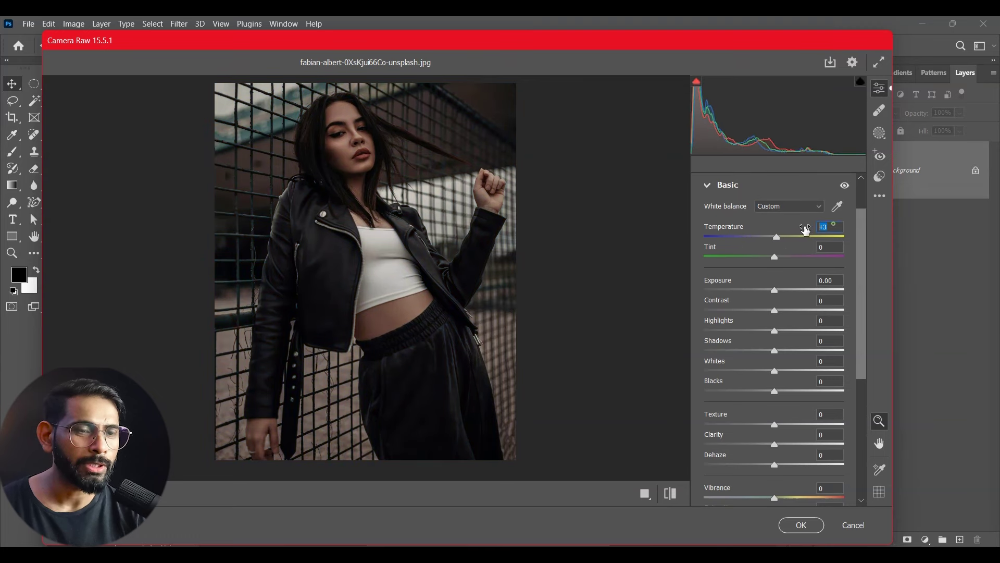
double_click(782, 229)
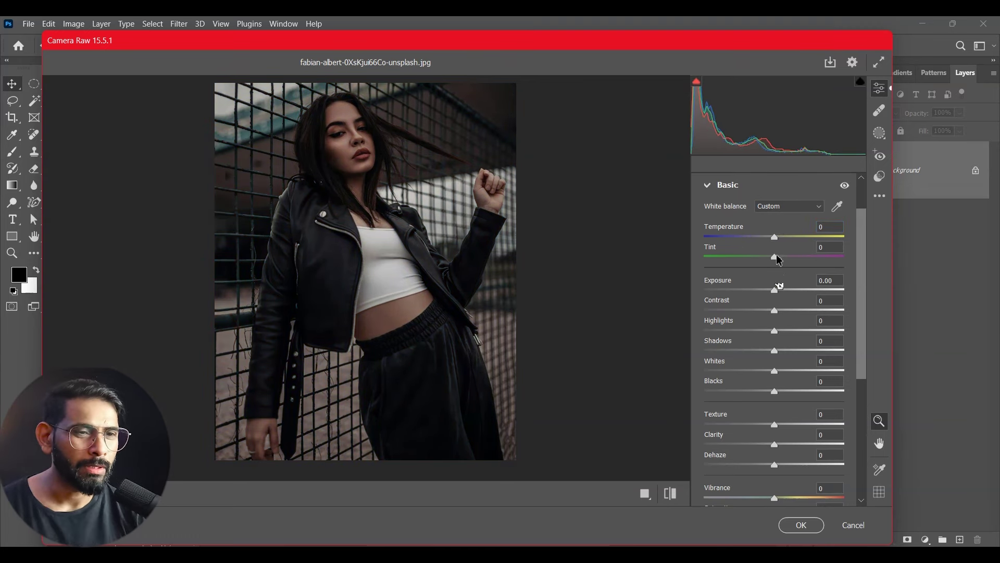
mouse_move(778, 262)
mouse_down()
mouse_move(791, 272)
mouse_move(757, 282)
mouse_move(767, 286)
mouse_up()
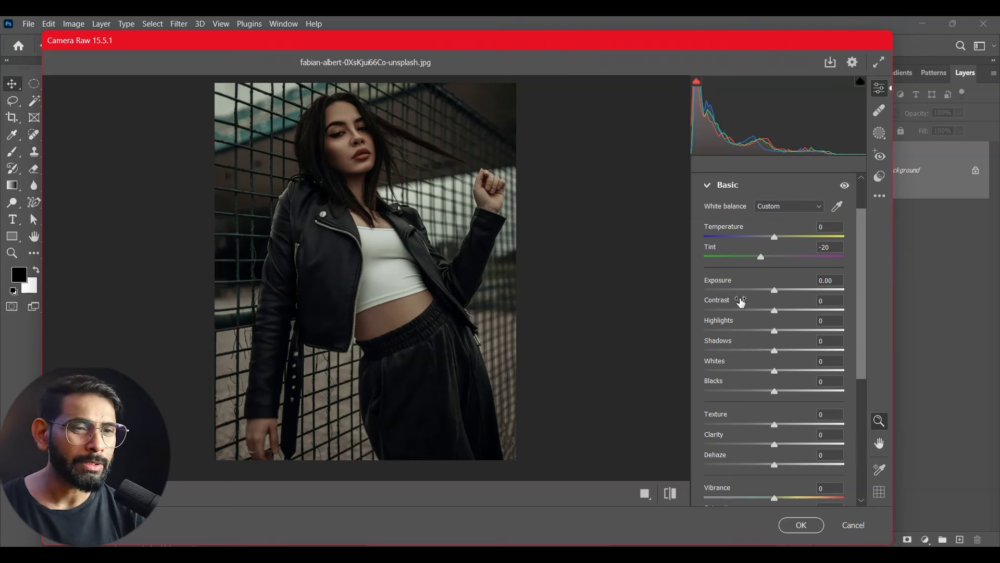
Brighten the portrait by setting Camera Raw Exposure to +1.75.
drag(776, 290, 802, 290)
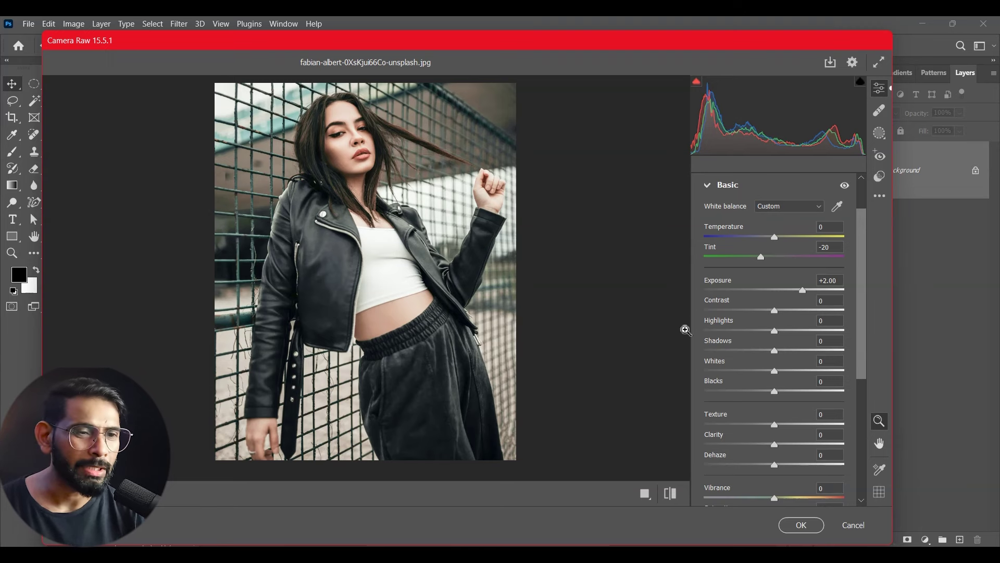
click(804, 290)
drag(805, 297, 801, 323)
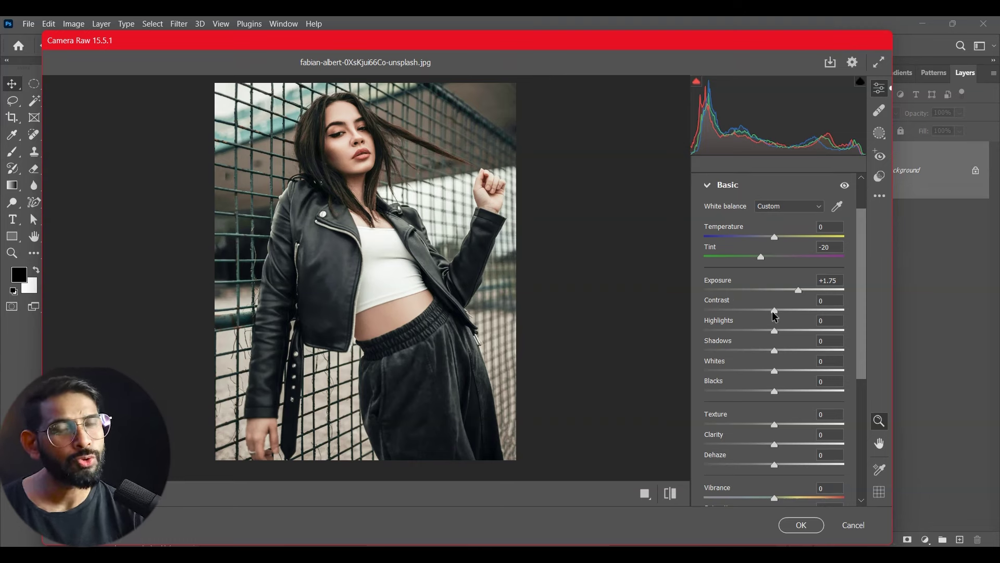
double_click(800, 292)
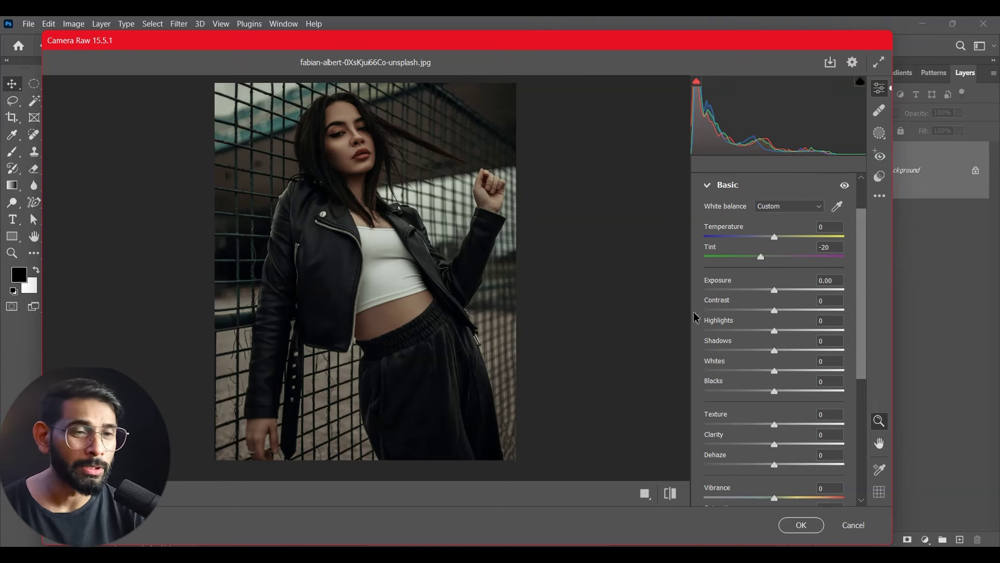
drag(774, 290, 803, 299)
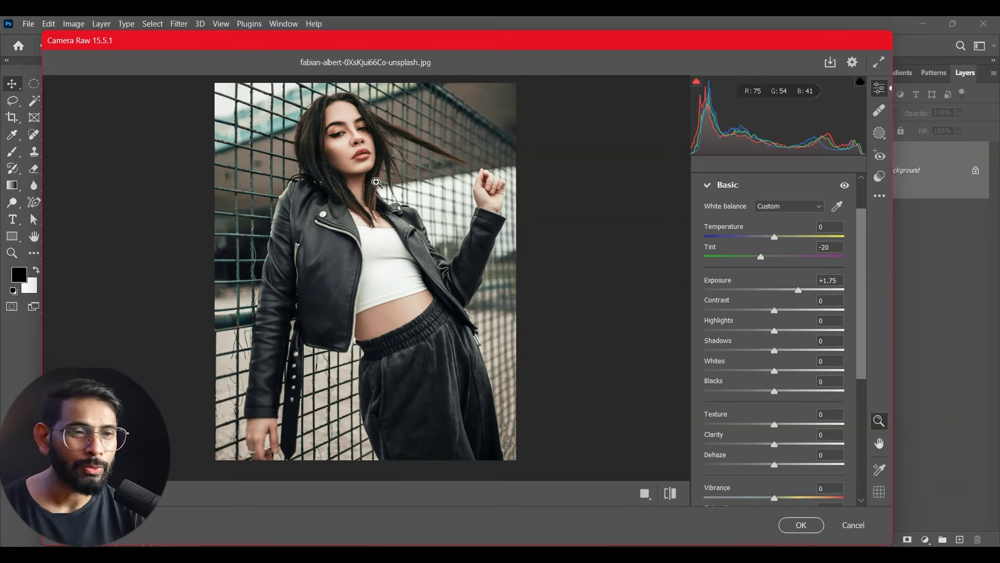
Switch the preview to a side-by-side Before/After view.
click(672, 491)
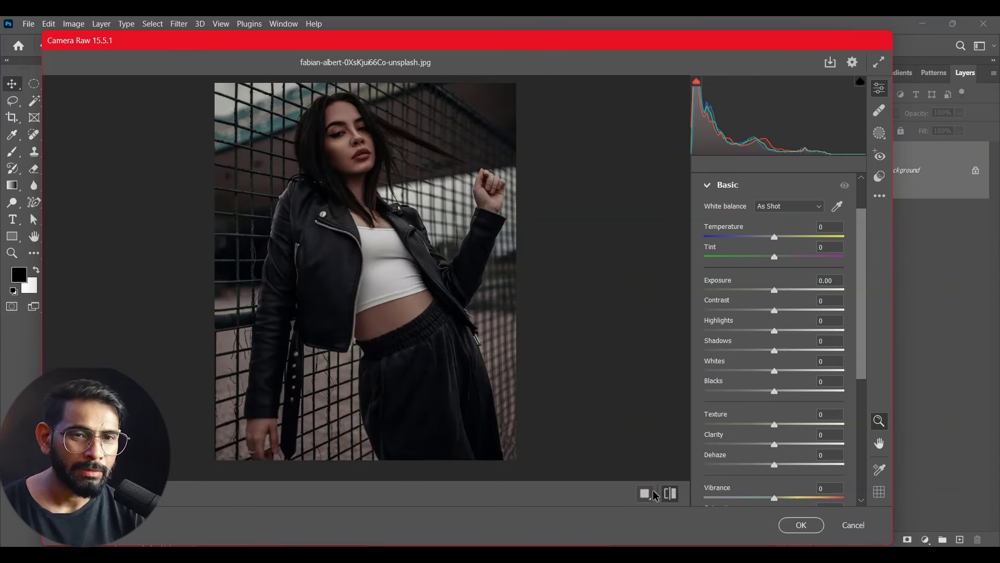
click(654, 492)
click(671, 494)
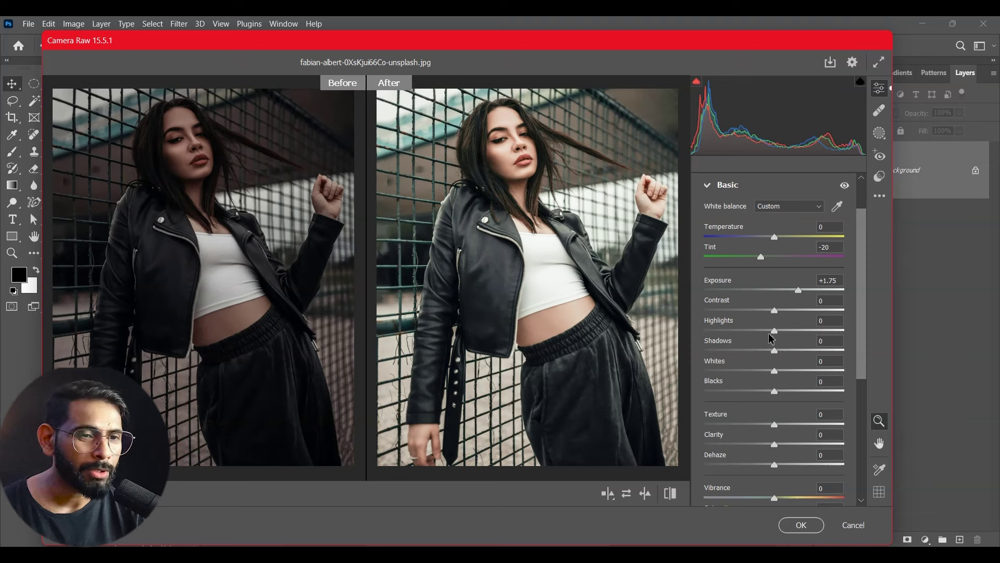
Set Highlights -12, Shadows -21, Whites +25, Blacks -31, Texture +38 and Clarity +8.
drag(781, 334, 766, 341)
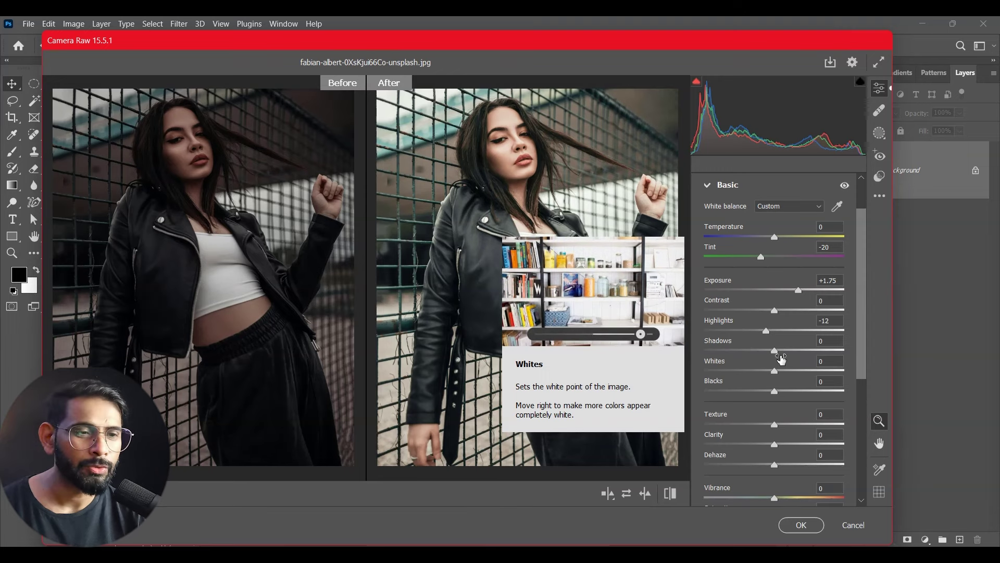
mouse_move(775, 350)
mouse_down()
mouse_move(805, 354)
mouse_move(731, 351)
mouse_move(758, 351)
mouse_up()
drag(758, 391, 760, 391)
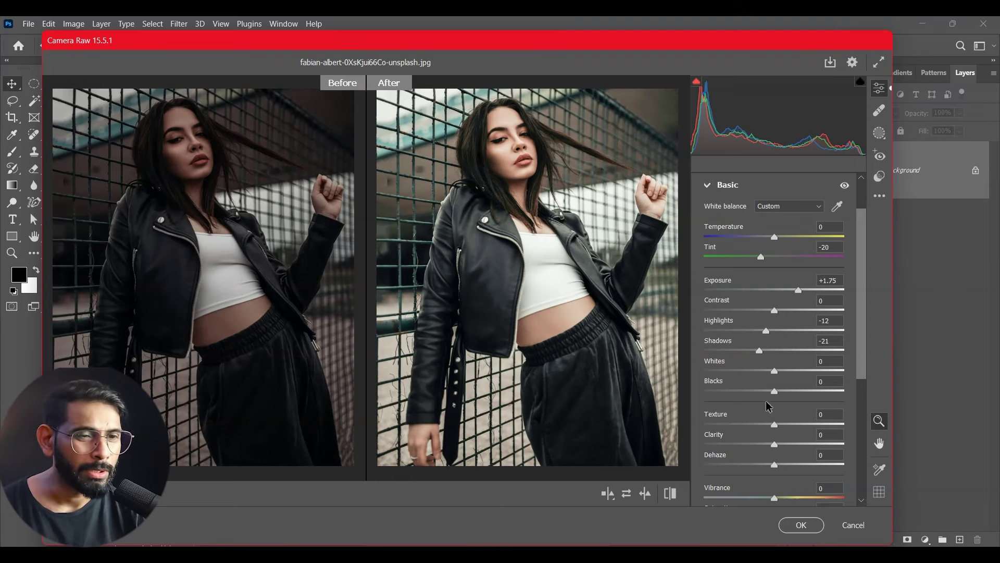
mouse_move(777, 371)
mouse_down()
mouse_move(809, 381)
mouse_move(753, 396)
mouse_up()
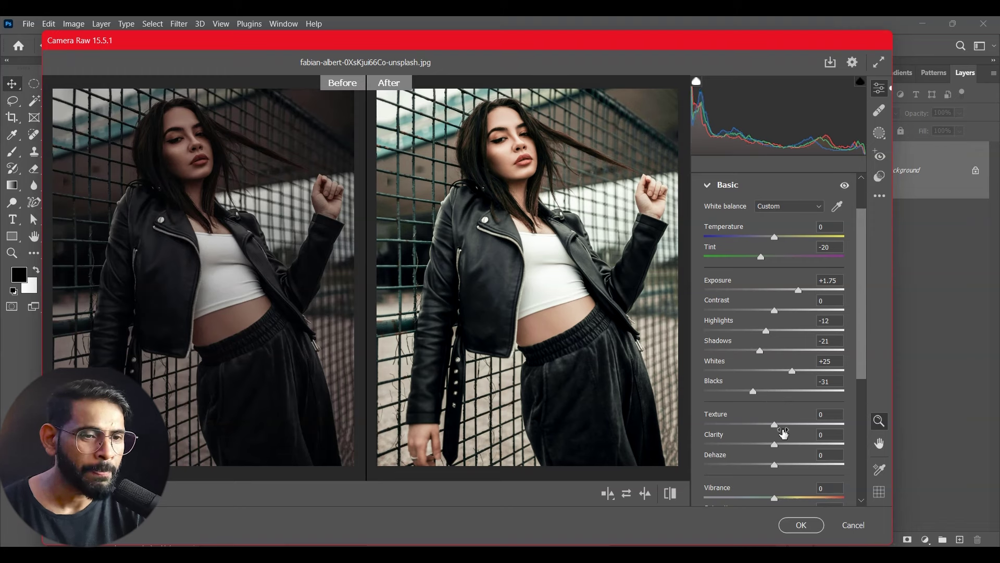
drag(780, 426, 831, 440)
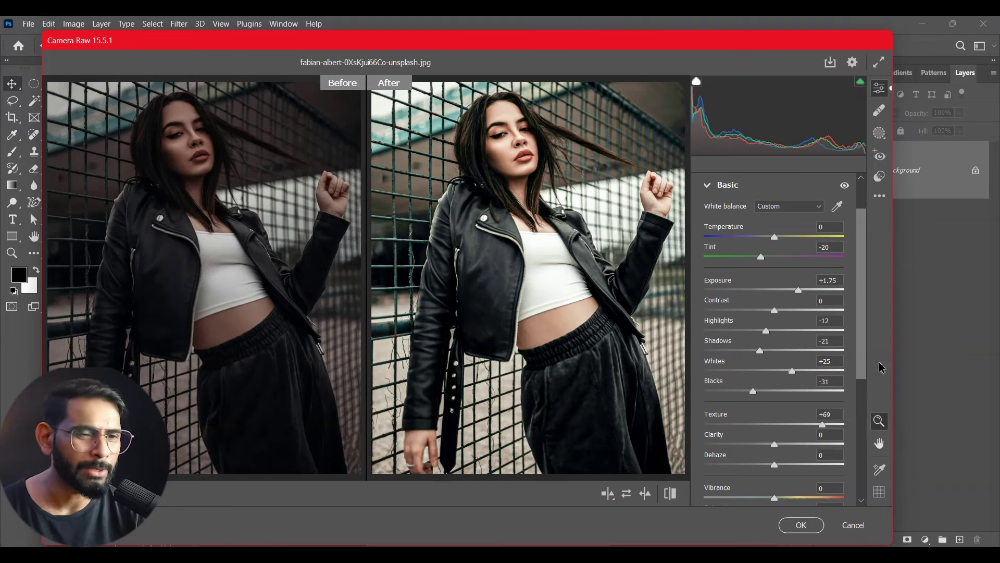
drag(819, 428, 801, 445)
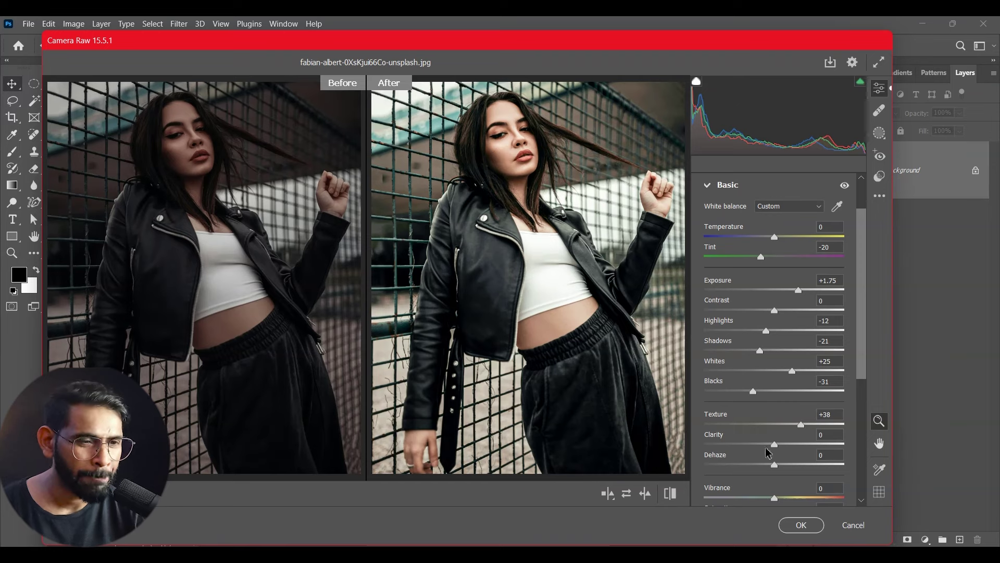
mouse_move(792, 443)
mouse_down()
mouse_move(811, 444)
mouse_move(786, 463)
mouse_up()
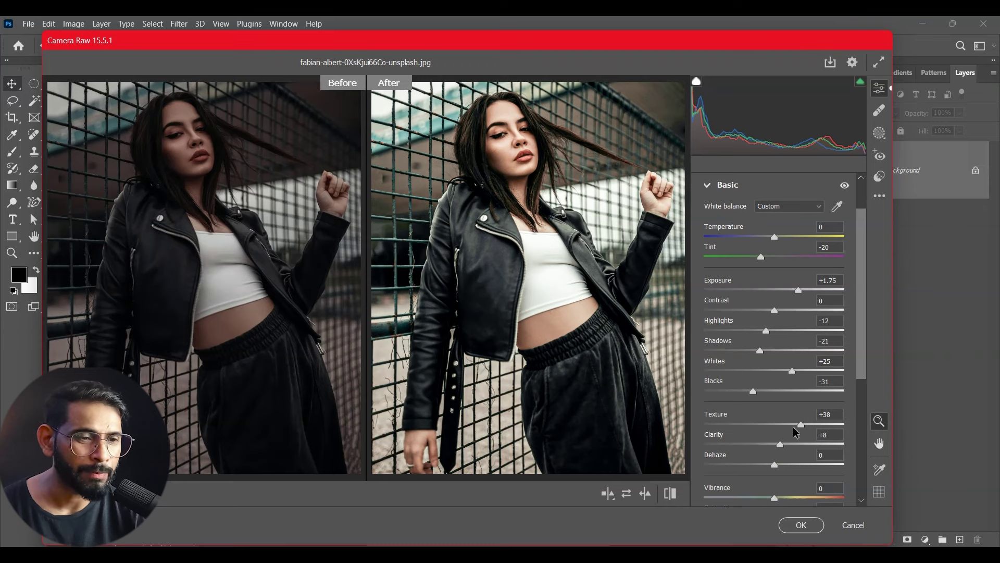
scroll(863, 399, down, 2)
scroll(866, 404, down, 2)
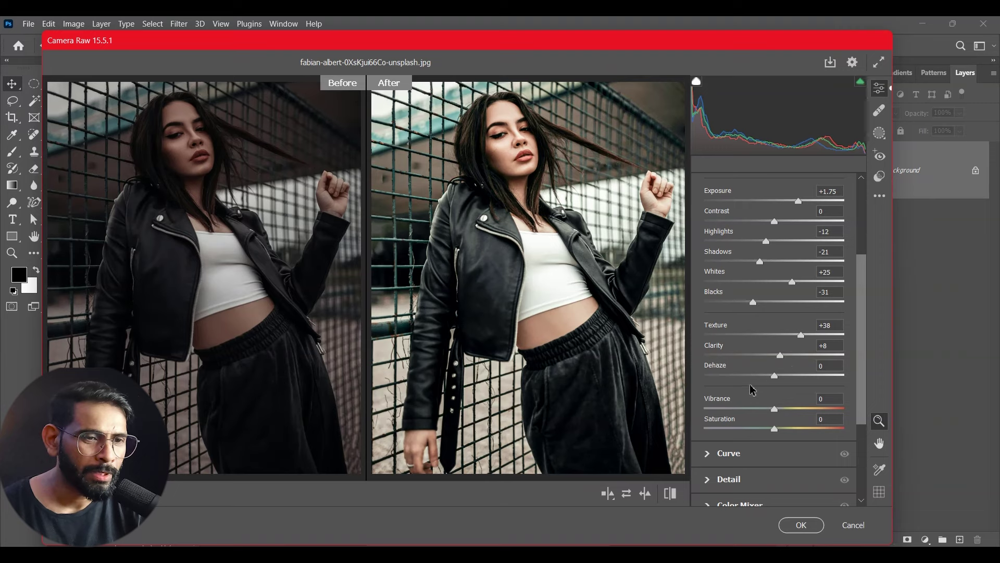
Set Dehaze to +10 and enter a Saturation value of 0.
mouse_move(775, 376)
mouse_down()
mouse_move(801, 407)
mouse_move(819, 408)
mouse_move(738, 409)
mouse_move(764, 410)
mouse_up()
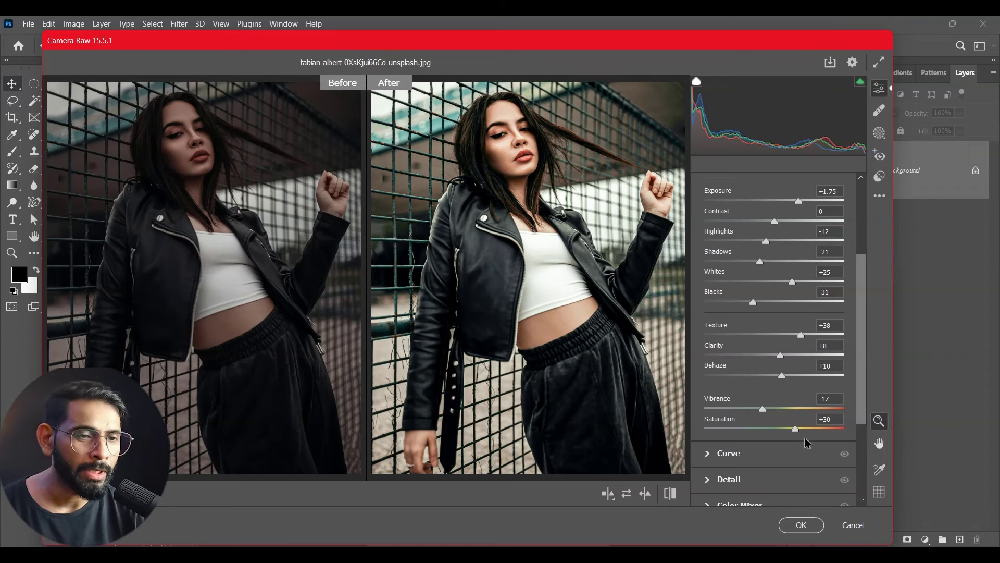
drag(795, 429, 788, 429)
click(833, 418)
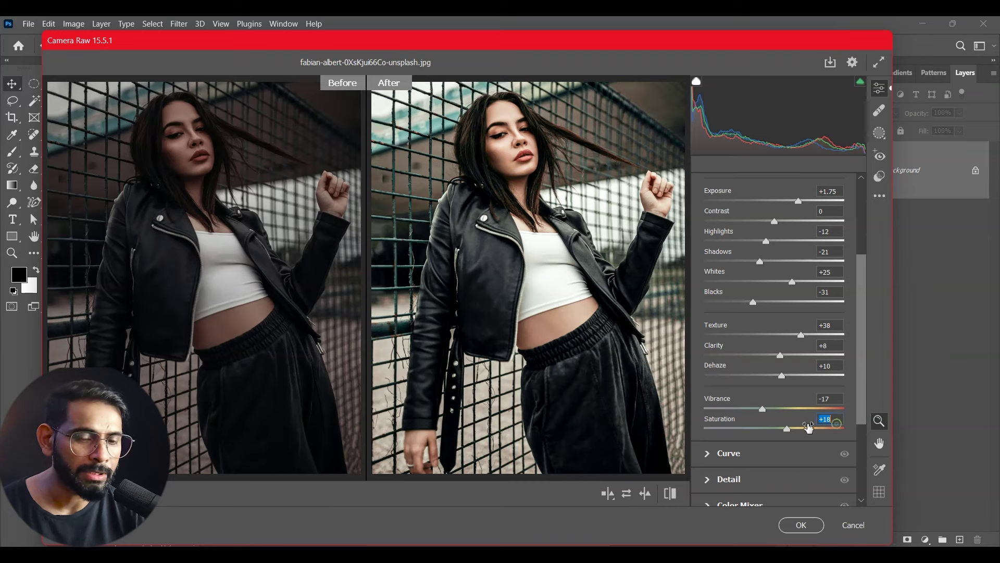
text(0)
key(Return)
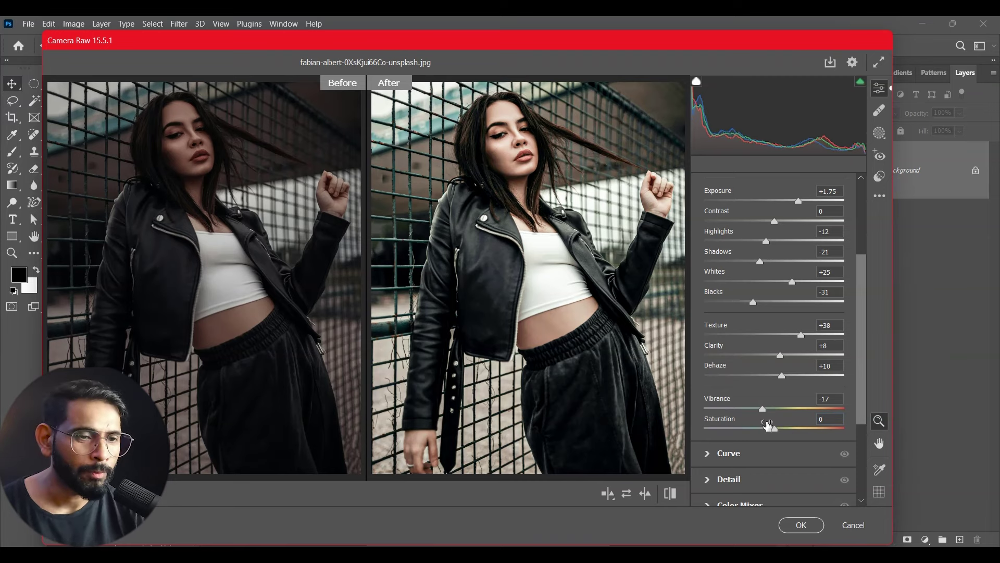
Settle Vibrance at -10 and Saturation at +4.
drag(762, 409, 796, 410)
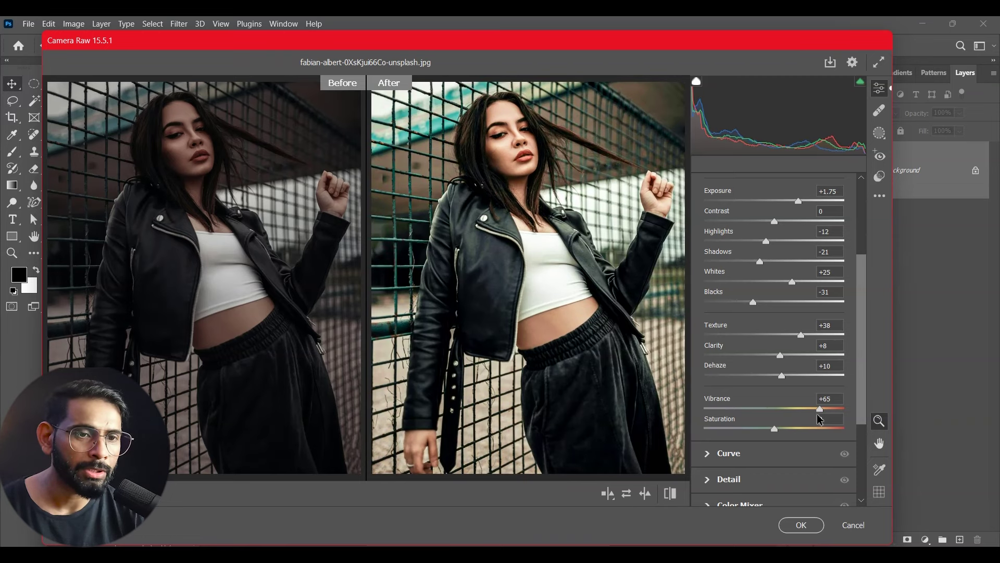
drag(809, 411, 769, 422)
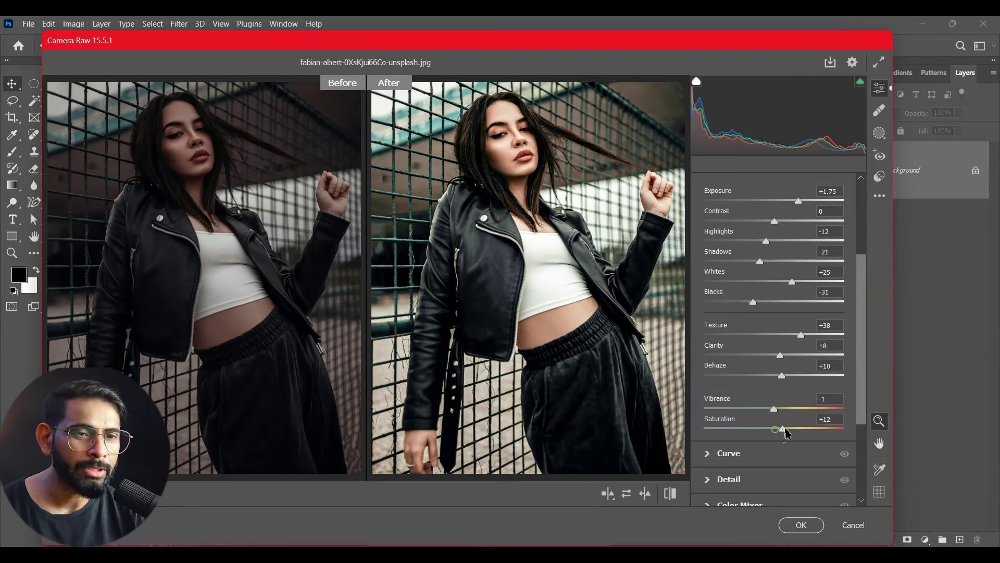
mouse_move(786, 430)
mouse_down()
mouse_move(799, 430)
mouse_move(712, 431)
mouse_up()
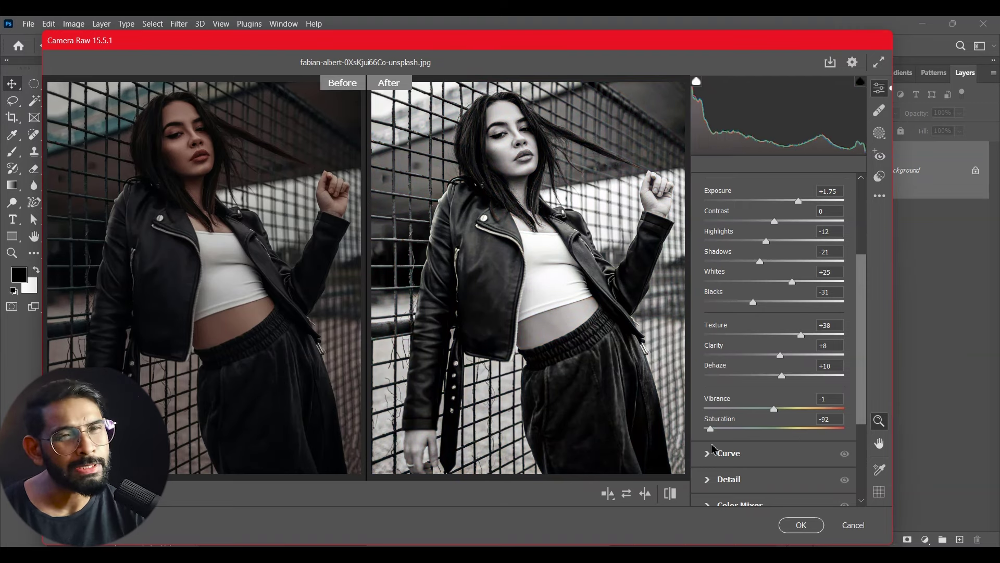
mouse_move(715, 447)
mouse_down()
mouse_move(785, 451)
mouse_move(764, 454)
mouse_up()
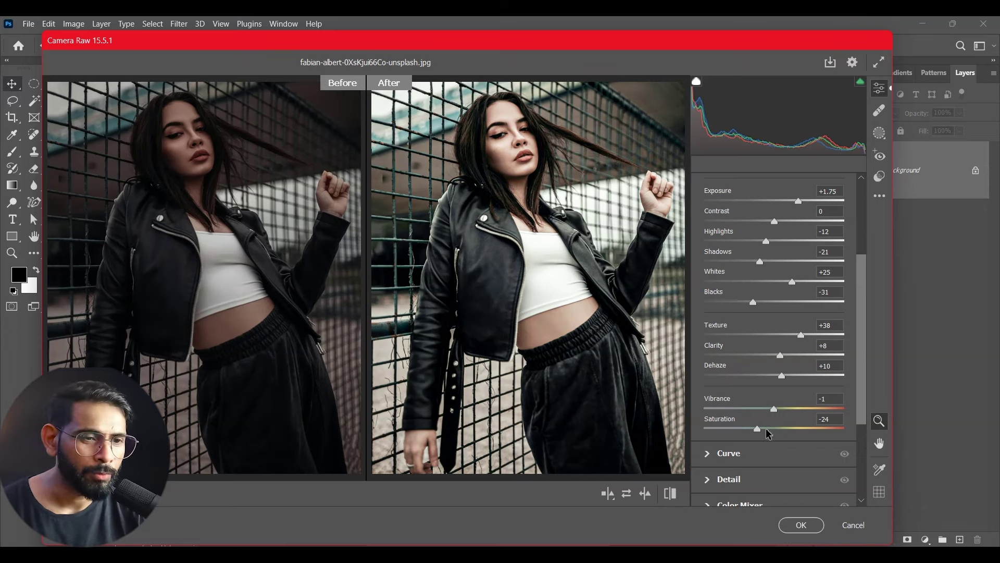
mouse_move(761, 432)
mouse_down()
mouse_move(780, 431)
mouse_move(777, 411)
mouse_up()
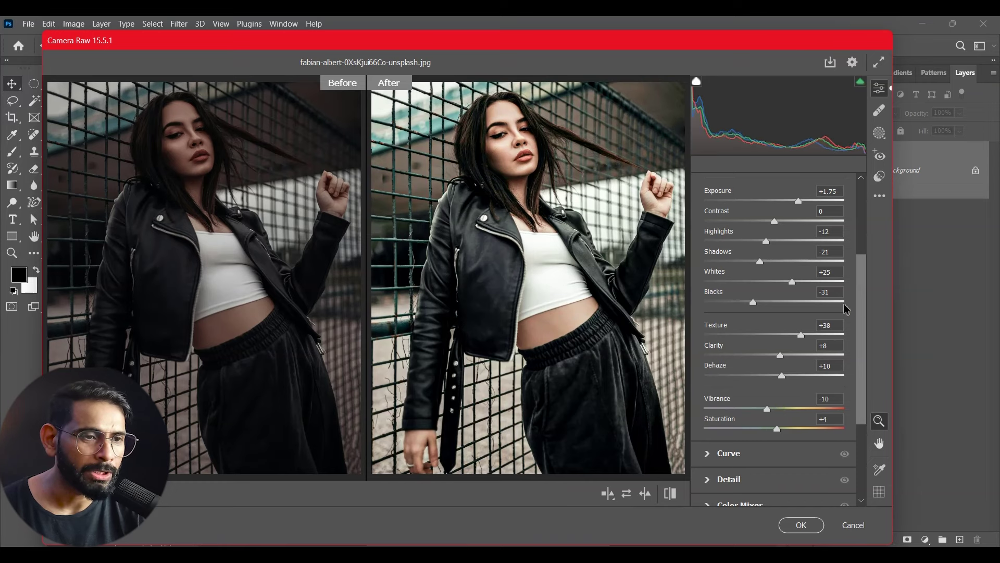
Collapse the Basic panel to list all sections and expand the Curve panel.
drag(860, 308, 867, 354)
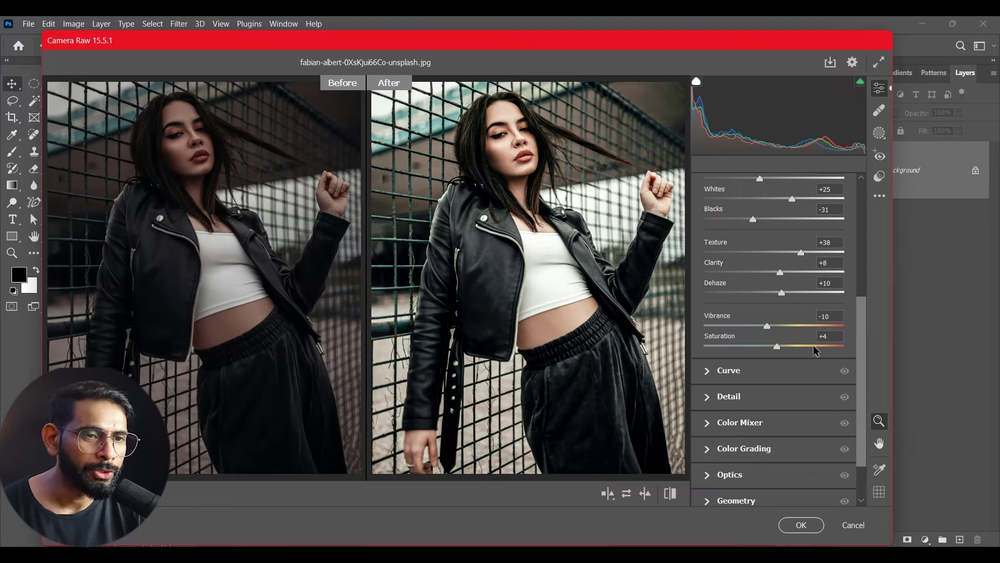
scroll(811, 344, up, 5)
click(707, 239)
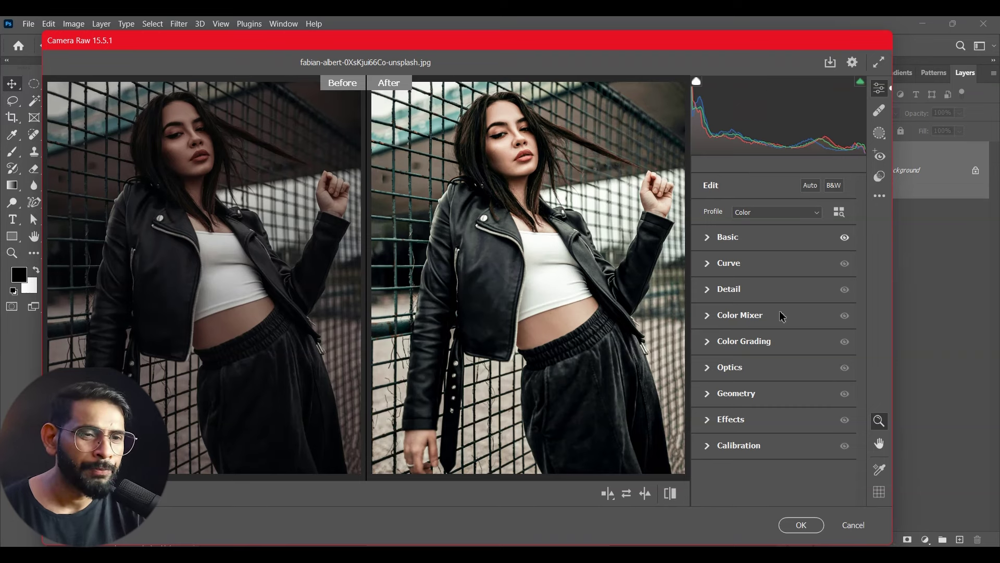
click(709, 264)
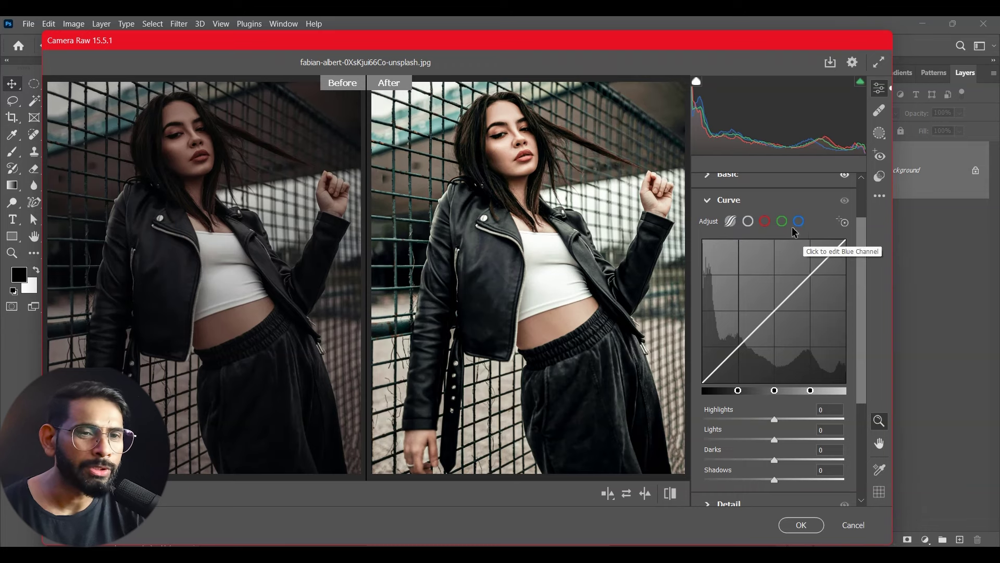
Bend the red channel curve toward cyan, then add a midtone point on the RGB curve.
click(765, 221)
drag(776, 309, 792, 301)
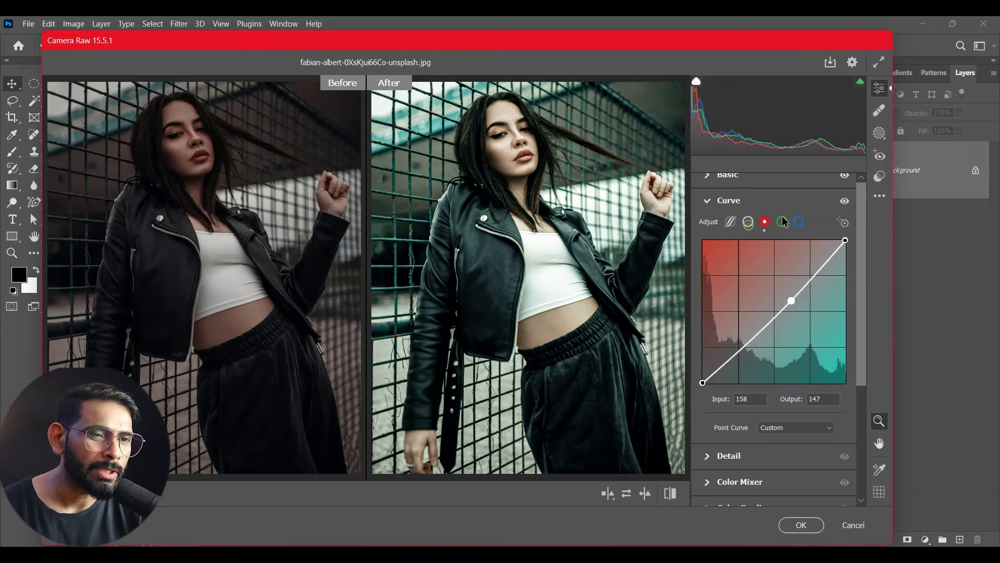
click(748, 222)
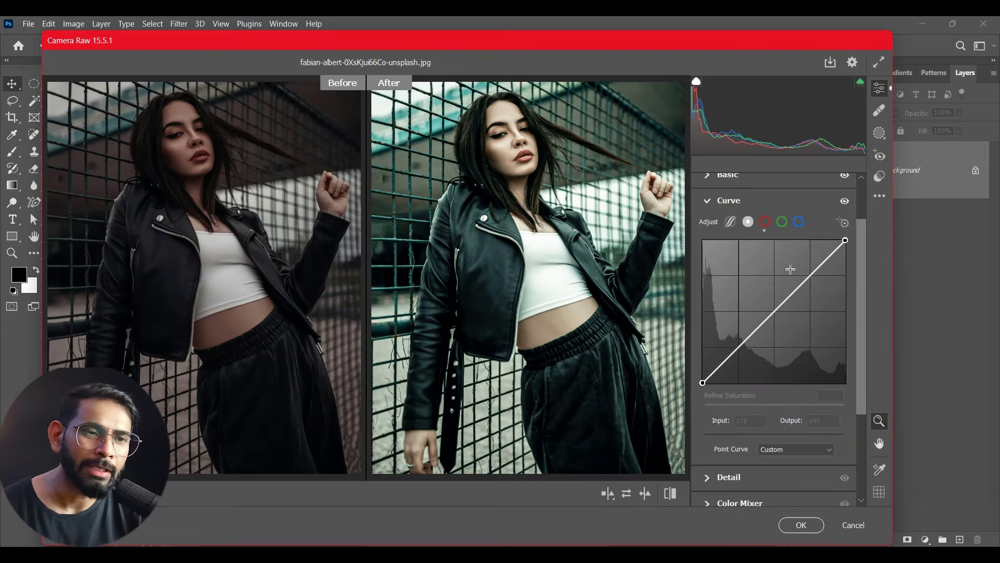
drag(773, 312, 781, 301)
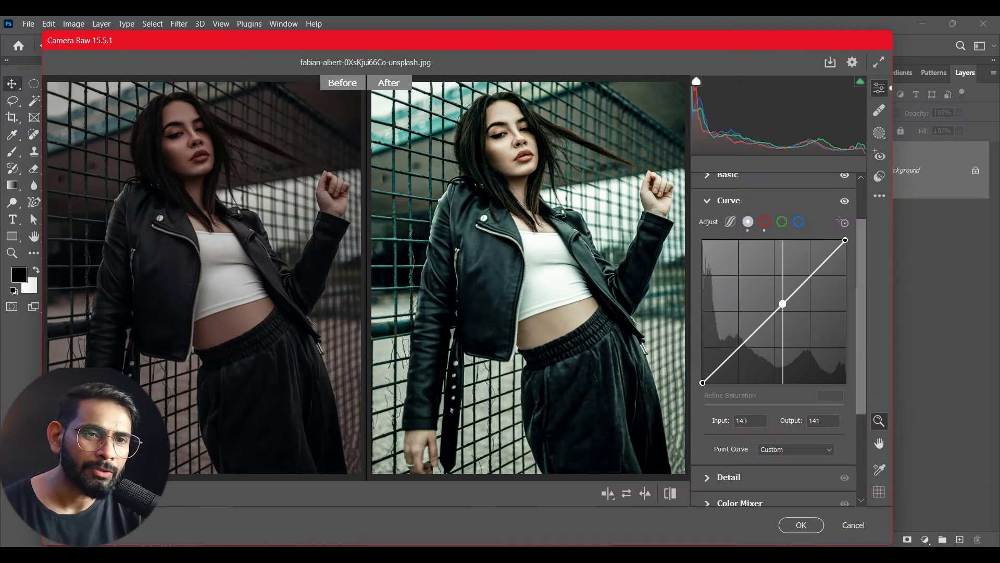
Reset the Point Curve to Linear and expand the Detail panel.
click(796, 449)
click(781, 412)
scroll(864, 302, down, 2)
drag(864, 302, 862, 267)
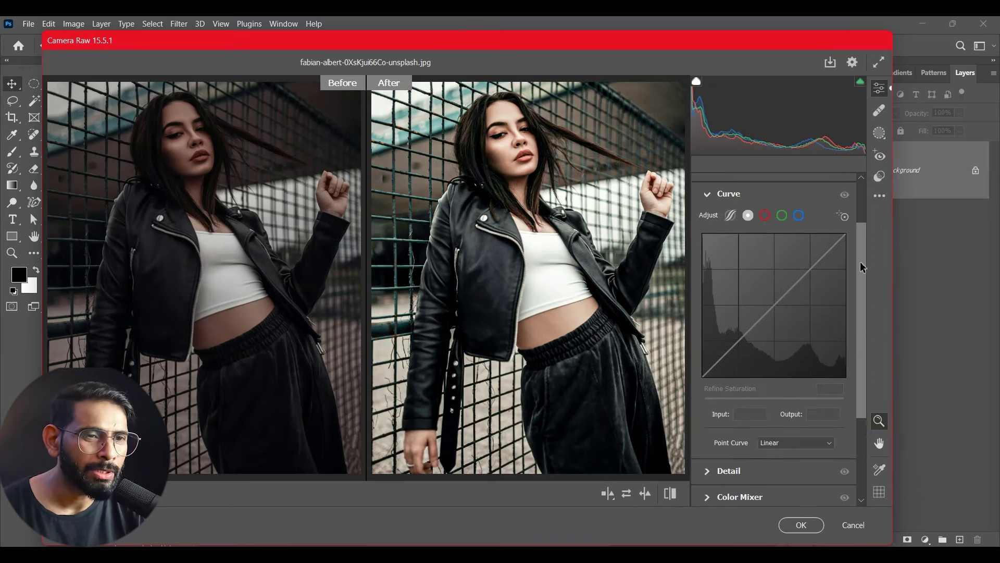
drag(862, 267, 865, 347)
click(715, 338)
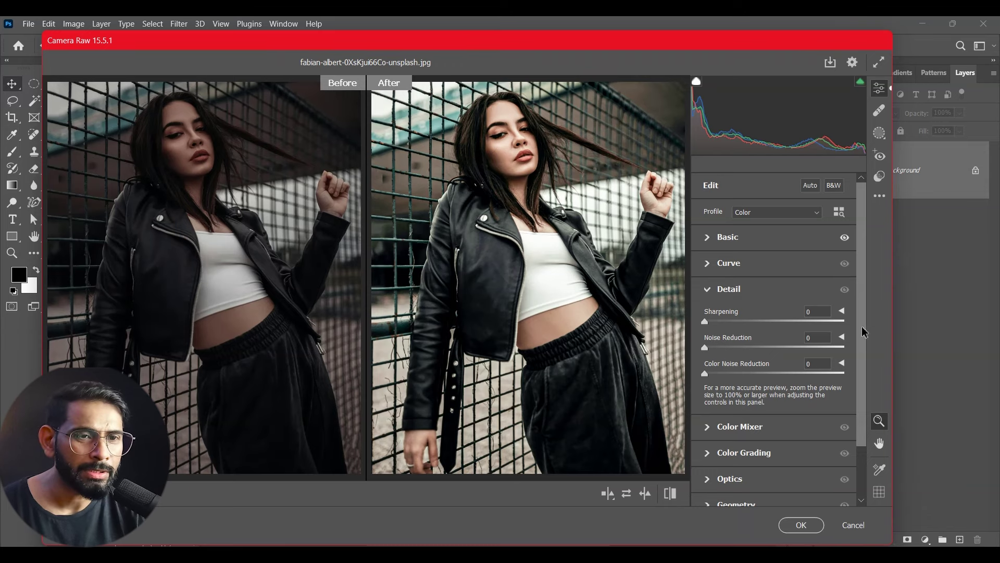
Set Sharpening to 29 and Noise Reduction to 78 in the Detail panel.
drag(705, 322, 768, 325)
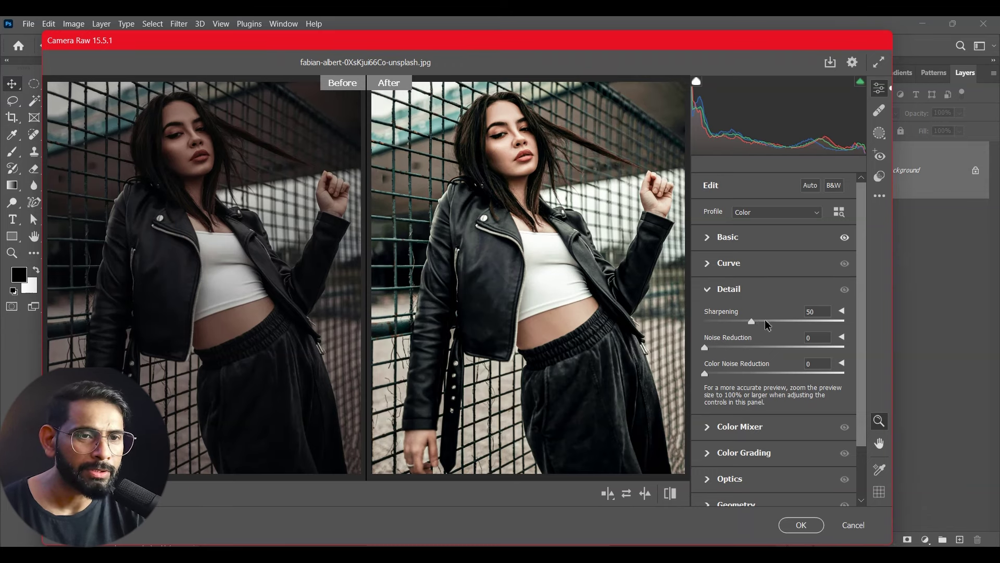
mouse_move(720, 322)
mouse_down()
mouse_move(844, 322)
mouse_move(737, 352)
mouse_move(763, 353)
mouse_up()
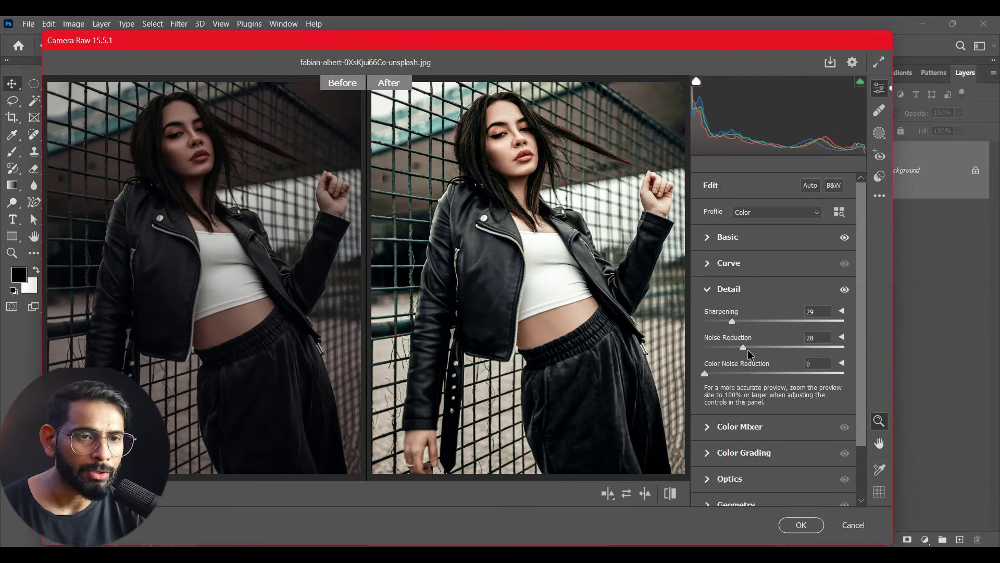
key(Down)
key(Down)
key(Down)
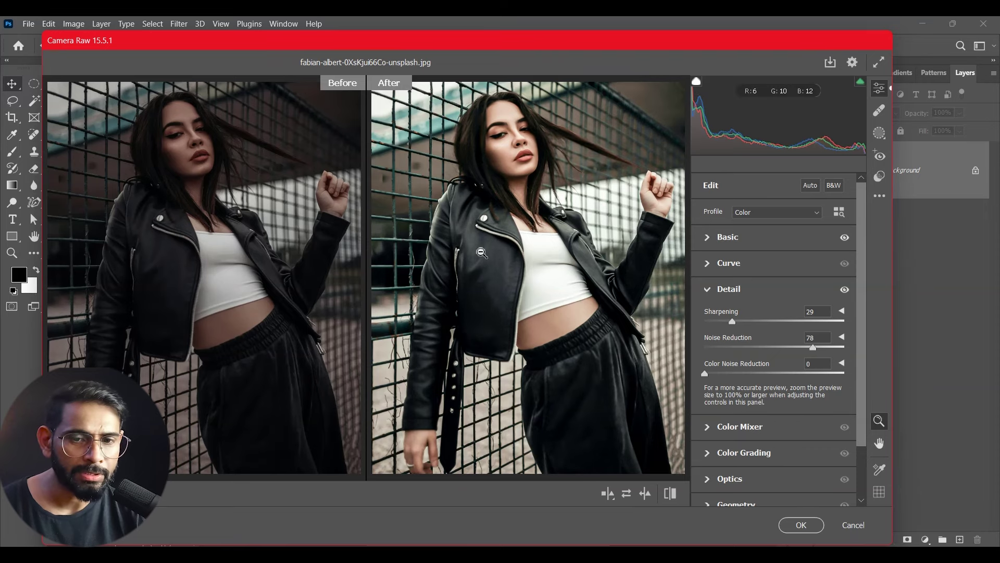
click(147, 494)
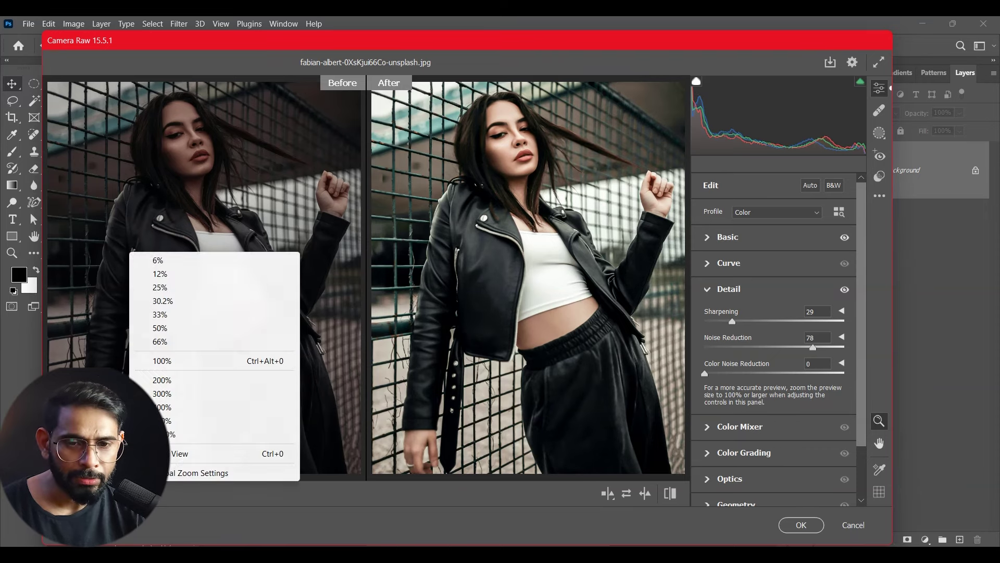
Zoom the preview to 200% and pan around the jacket zipper to inspect detail.
click(167, 408)
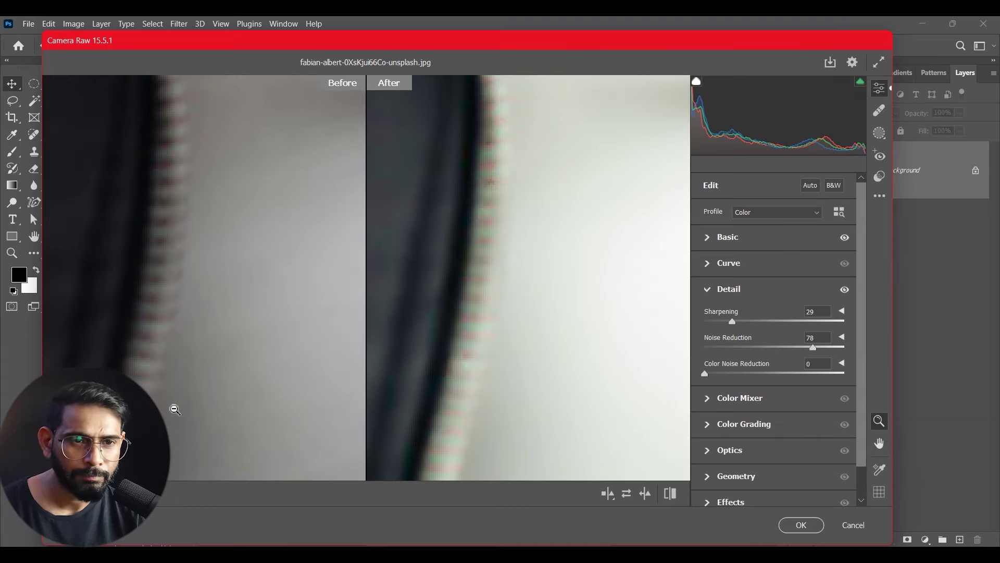
click(147, 494)
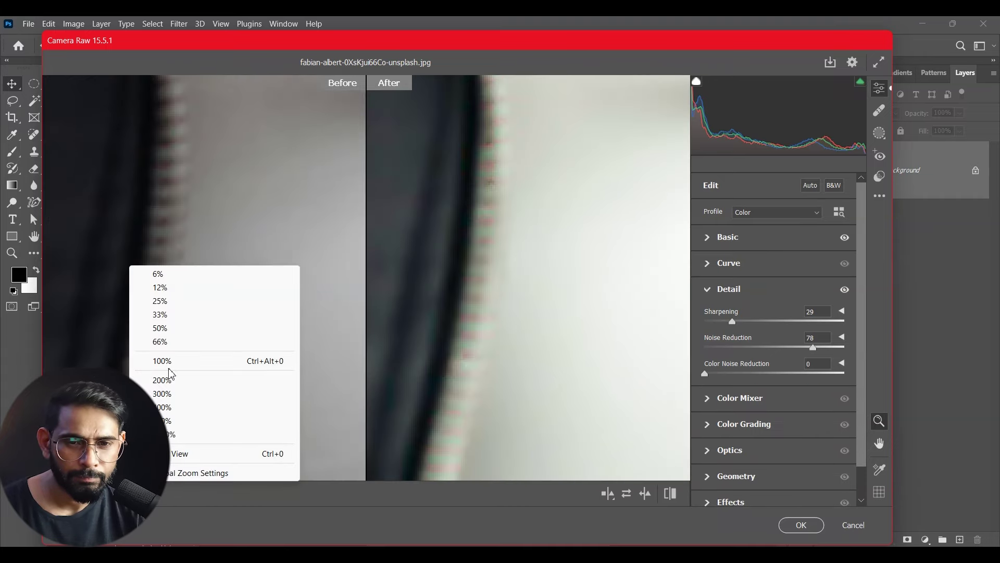
click(162, 380)
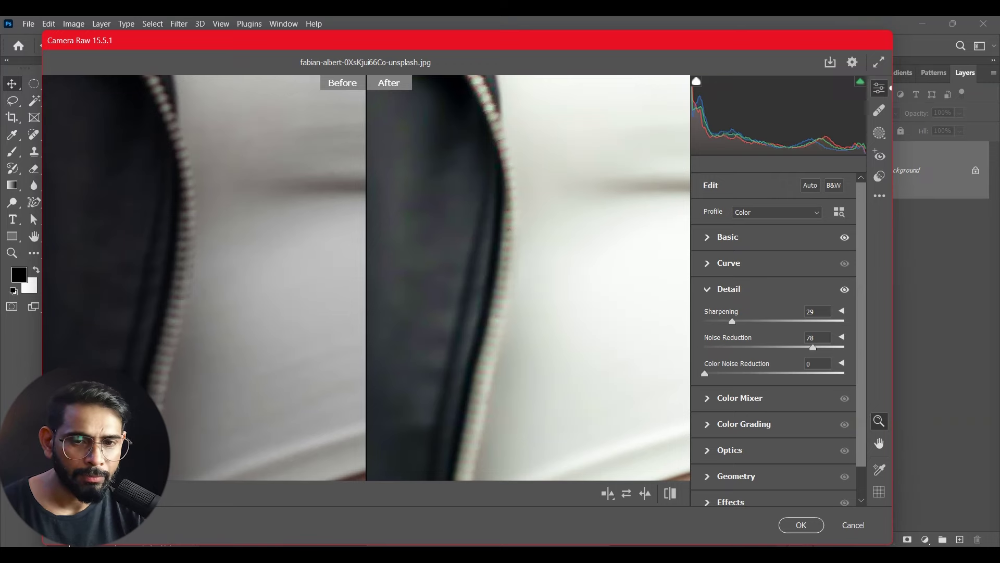
mouse_move(405, 312)
mouse_down()
mouse_move(488, 318)
mouse_move(371, 340)
mouse_up()
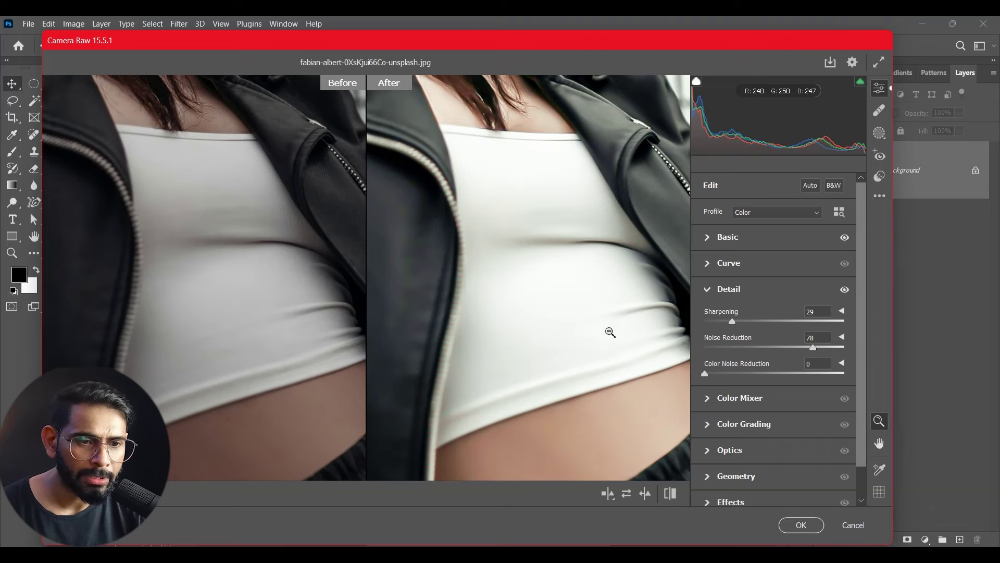
key(h)
mouse_move(475, 232)
mouse_down()
mouse_move(513, 251)
mouse_move(555, 314)
mouse_up()
key(z)
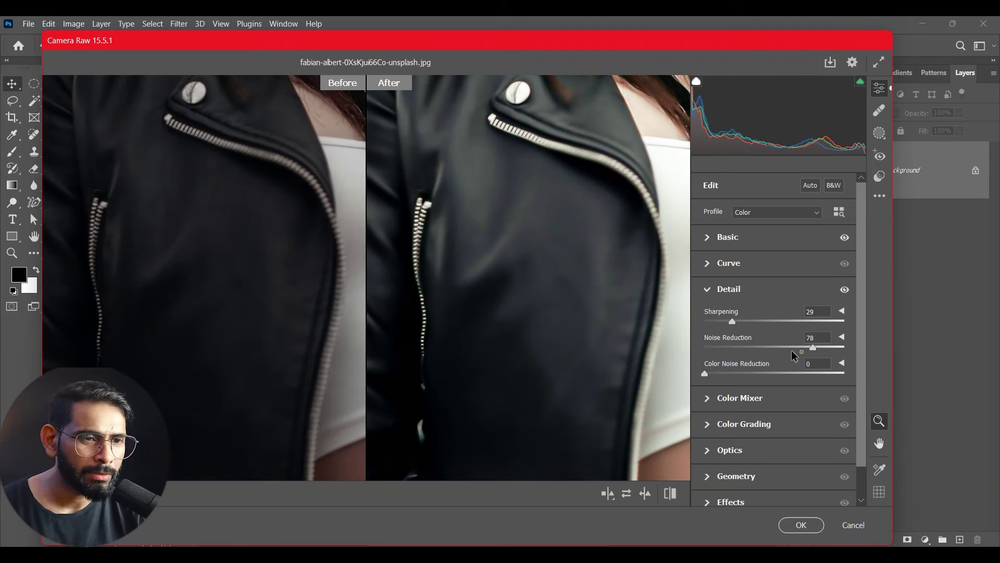
Raise Noise Reduction to 96 and Color Noise Reduction to 100, then pan to the face.
mouse_move(736, 348)
mouse_down()
mouse_move(778, 348)
mouse_move(693, 348)
mouse_up()
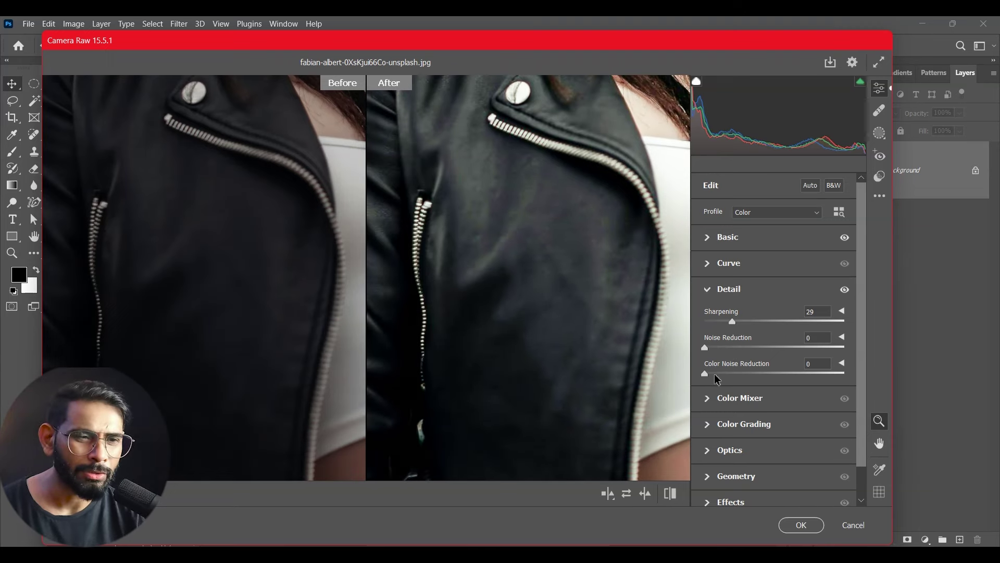
mouse_move(708, 374)
mouse_down()
mouse_move(741, 373)
mouse_move(758, 347)
mouse_up()
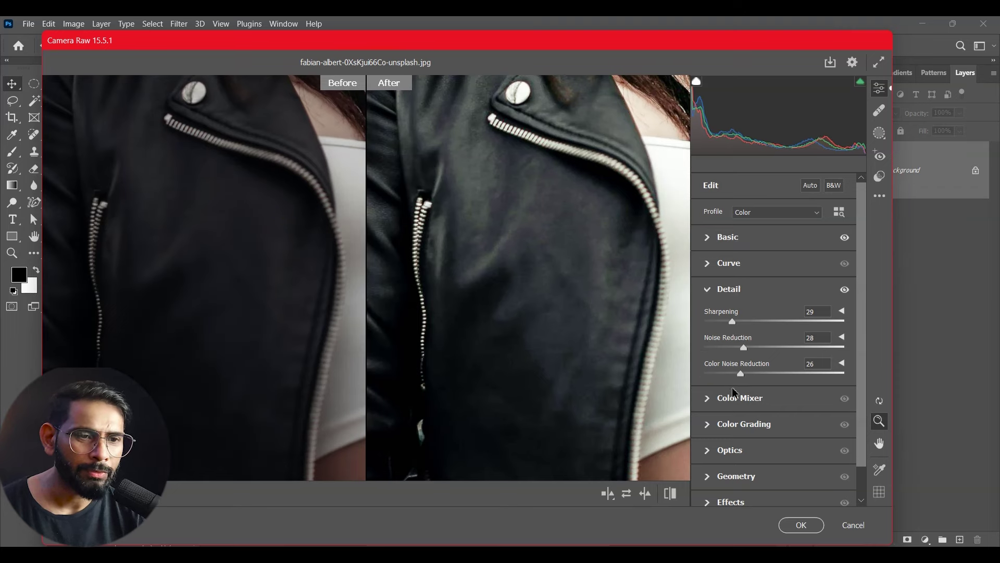
drag(743, 383, 705, 380)
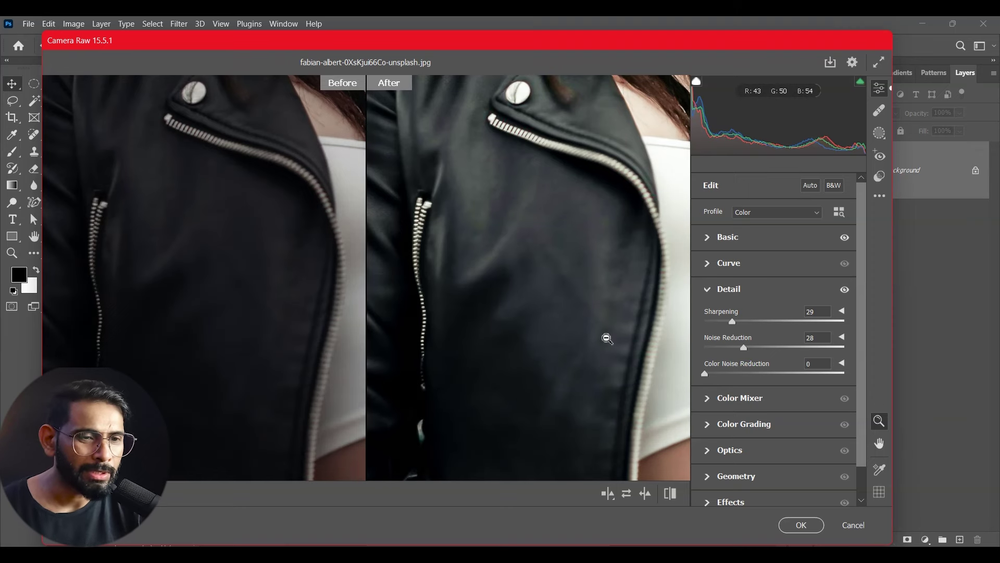
drag(709, 375, 746, 377)
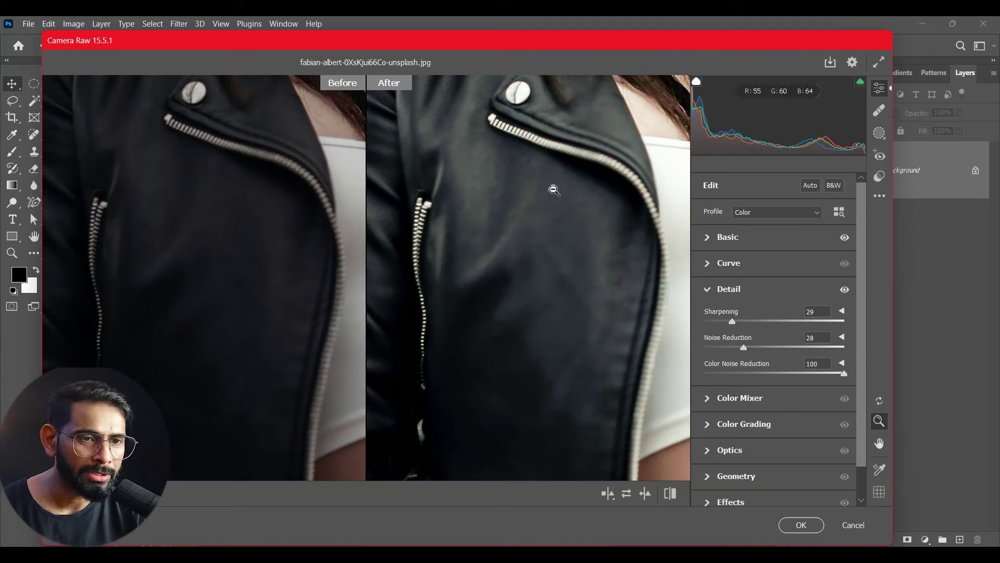
drag(771, 353, 834, 351)
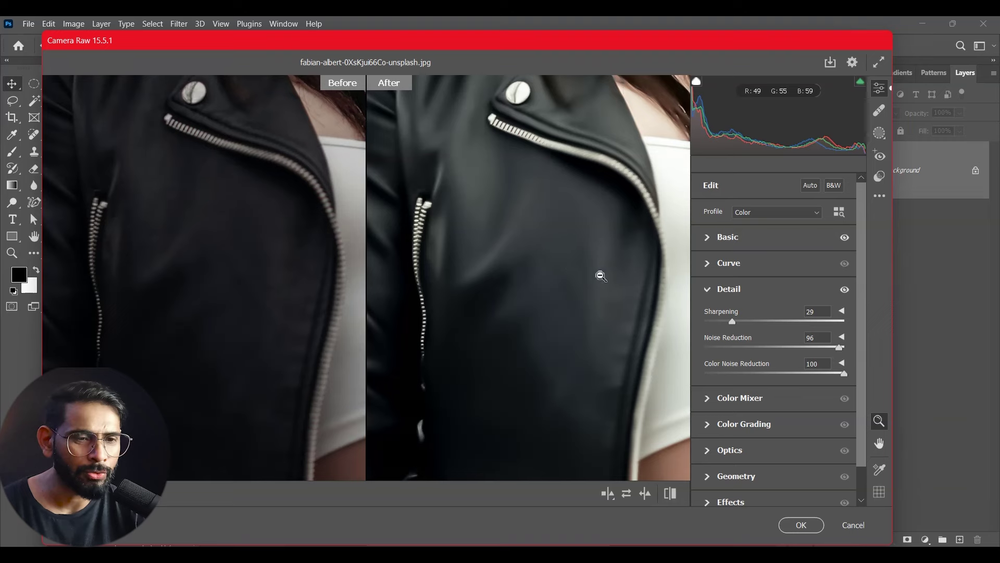
key(h)
drag(570, 206, 560, 438)
drag(604, 248, 585, 324)
key(z)
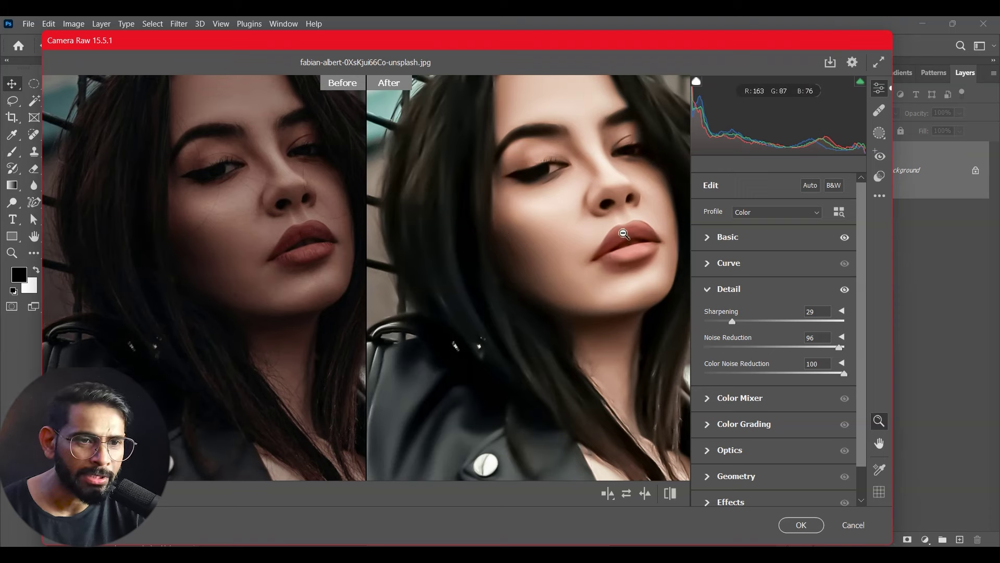
Dial Noise Reduction back to 33 and Color Noise Reduction to 38, checking the face up close.
drag(808, 348, 748, 347)
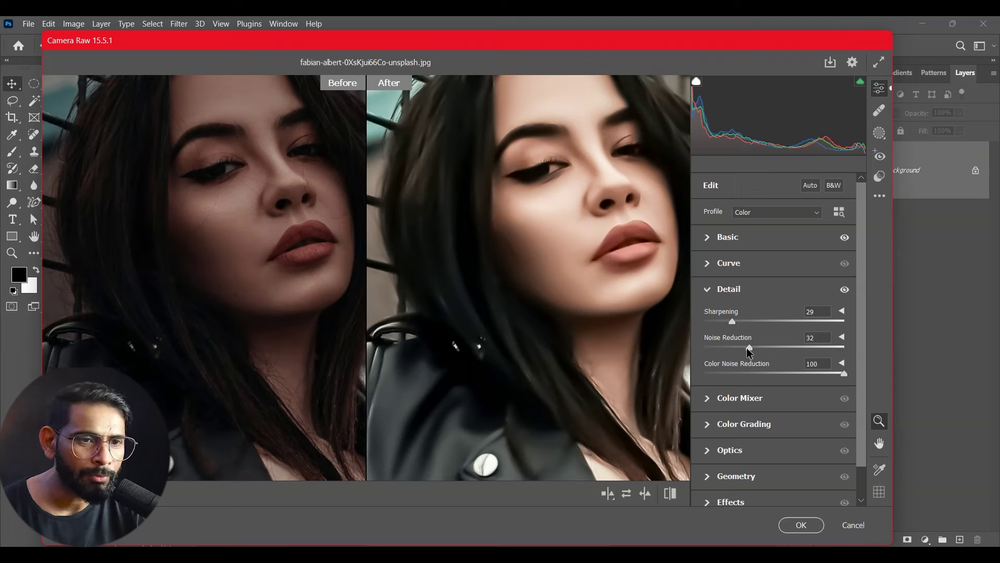
drag(802, 381, 739, 386)
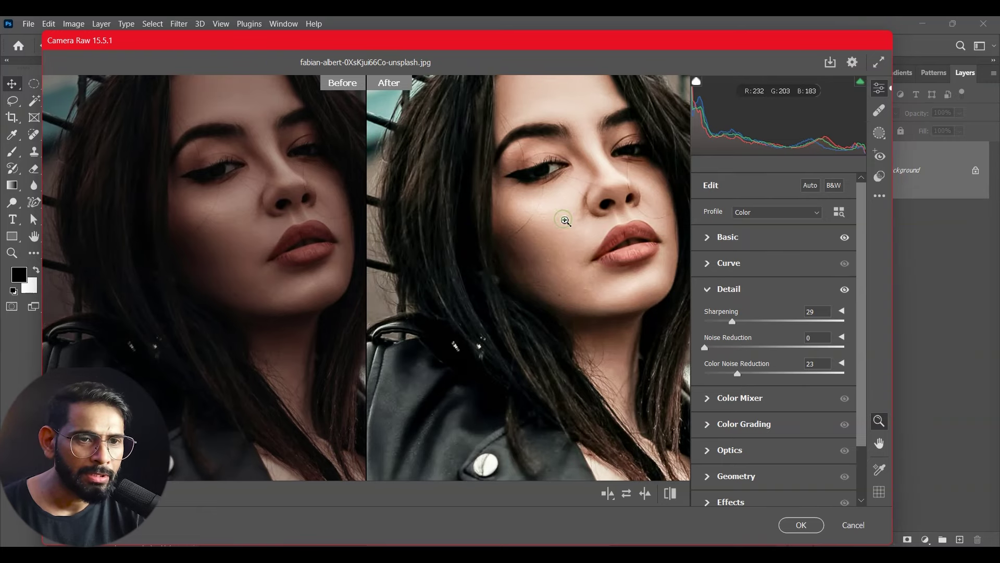
click(570, 226)
click(523, 147)
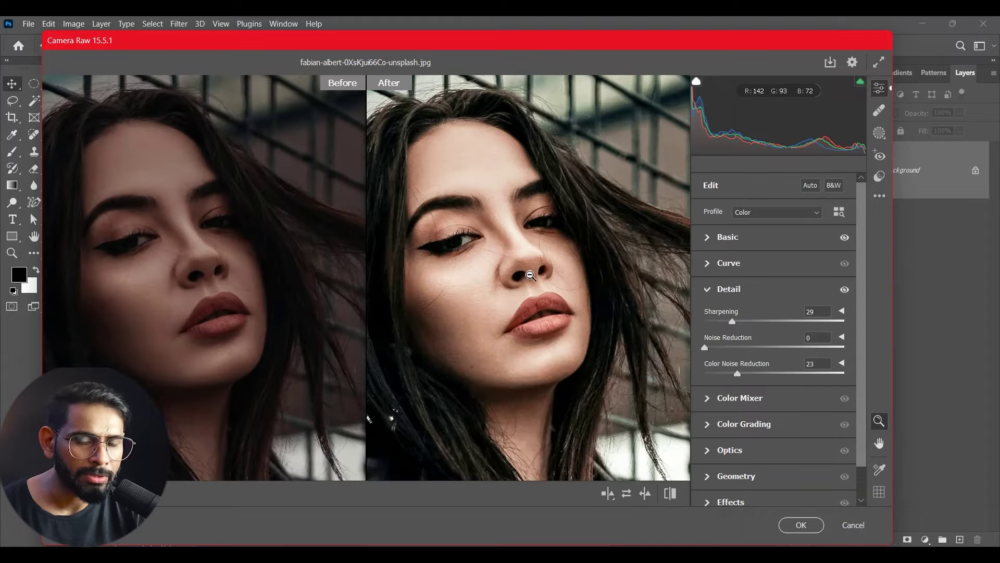
drag(531, 268, 622, 225)
key(z)
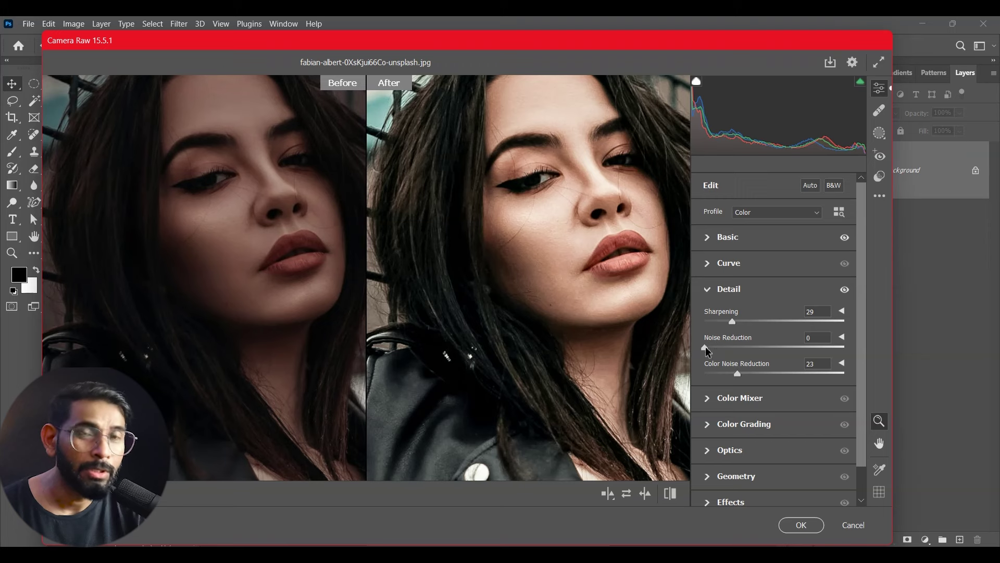
drag(705, 348, 738, 348)
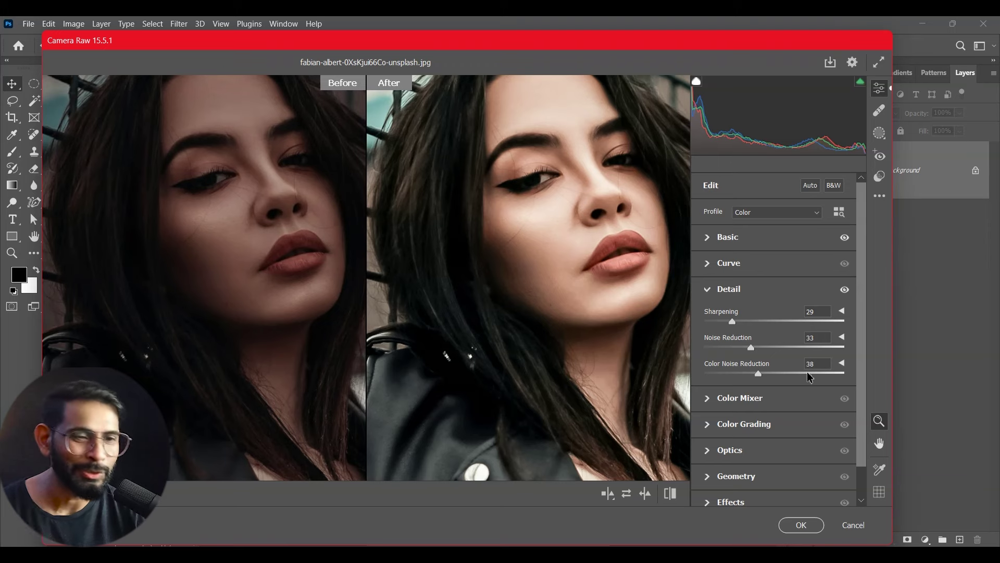
click(751, 349)
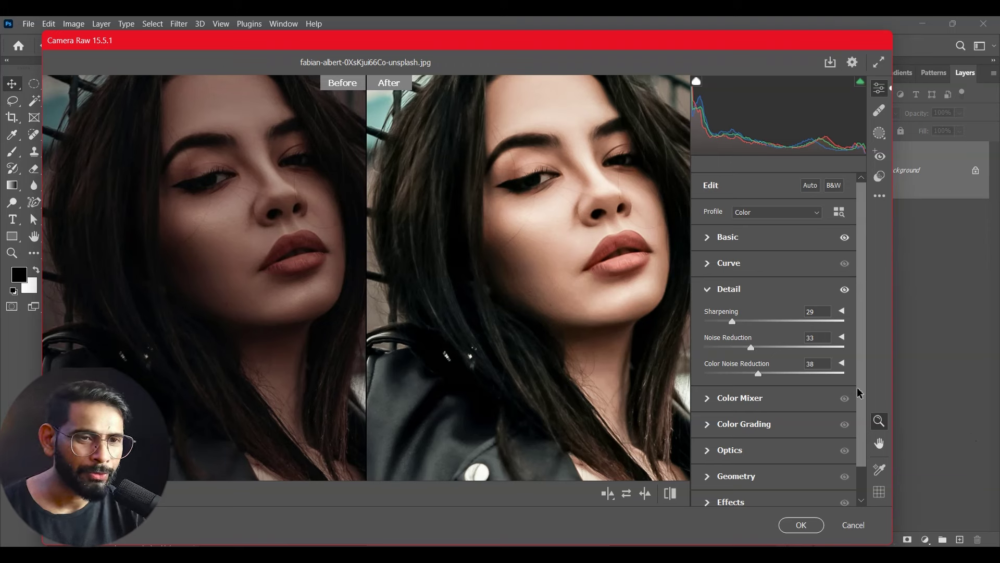
click(867, 359)
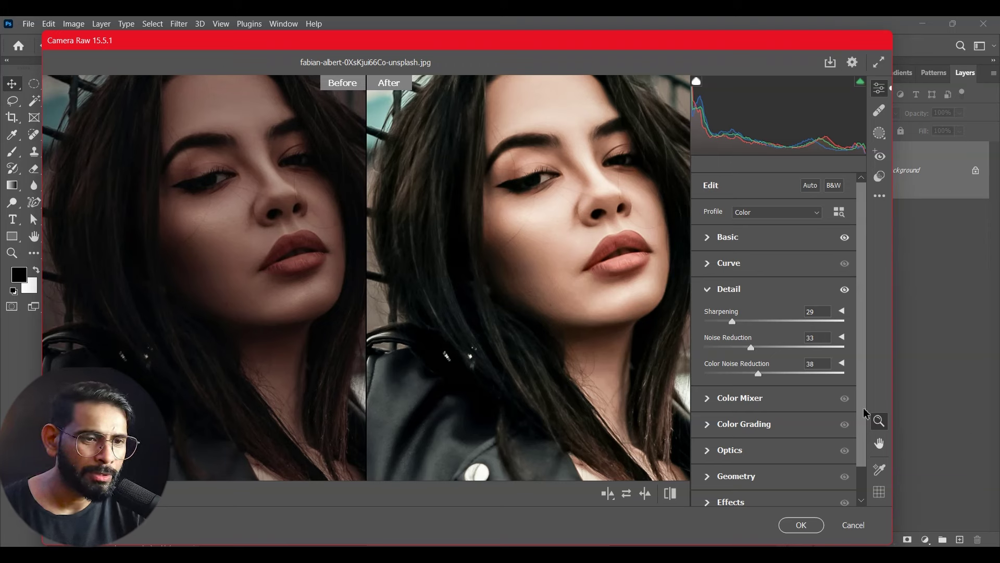
In the Color Mixer Hue settings, push the Reds hue to -100.
click(708, 399)
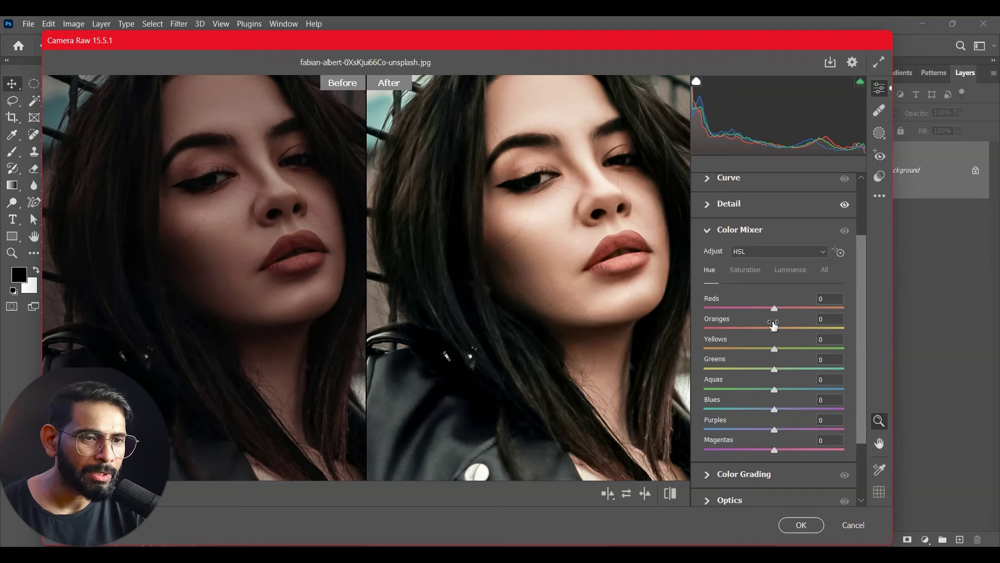
drag(736, 308, 856, 308)
drag(754, 334, 753, 335)
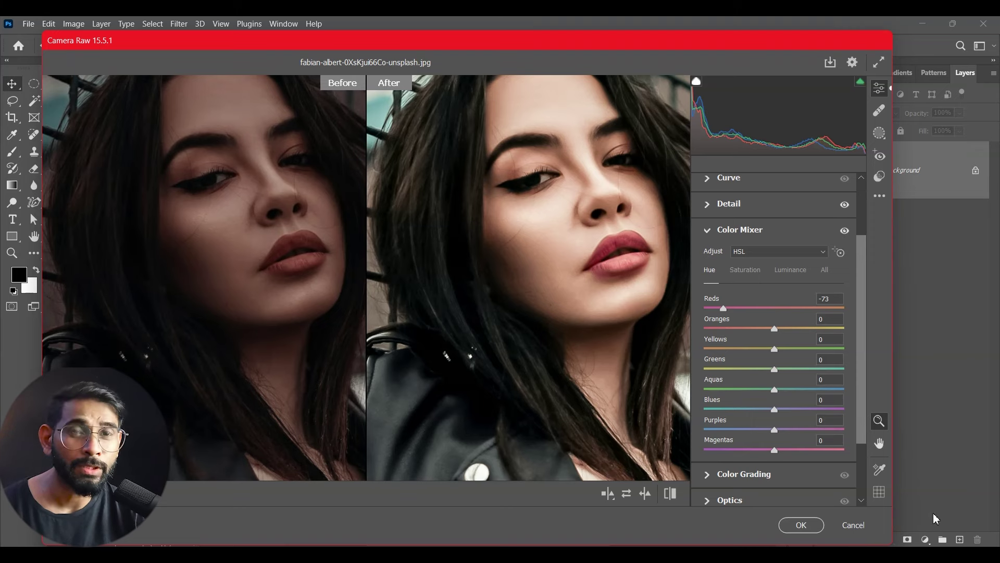
drag(728, 308, 709, 309)
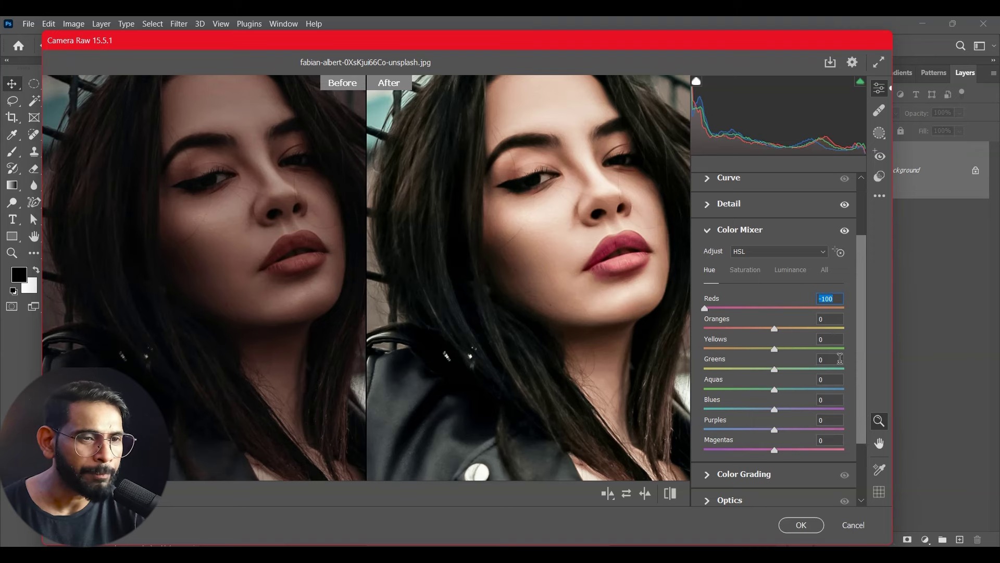
mouse_move(775, 328)
mouse_down()
mouse_move(732, 329)
mouse_move(774, 328)
mouse_up()
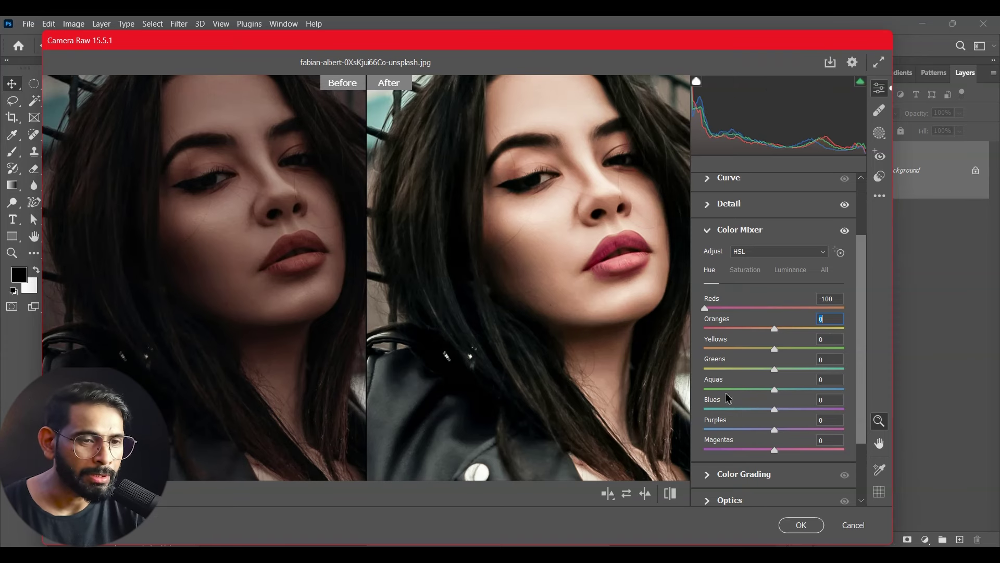
Shift the Blues hue to -58 and the Magentas hue to +84.
click(613, 309)
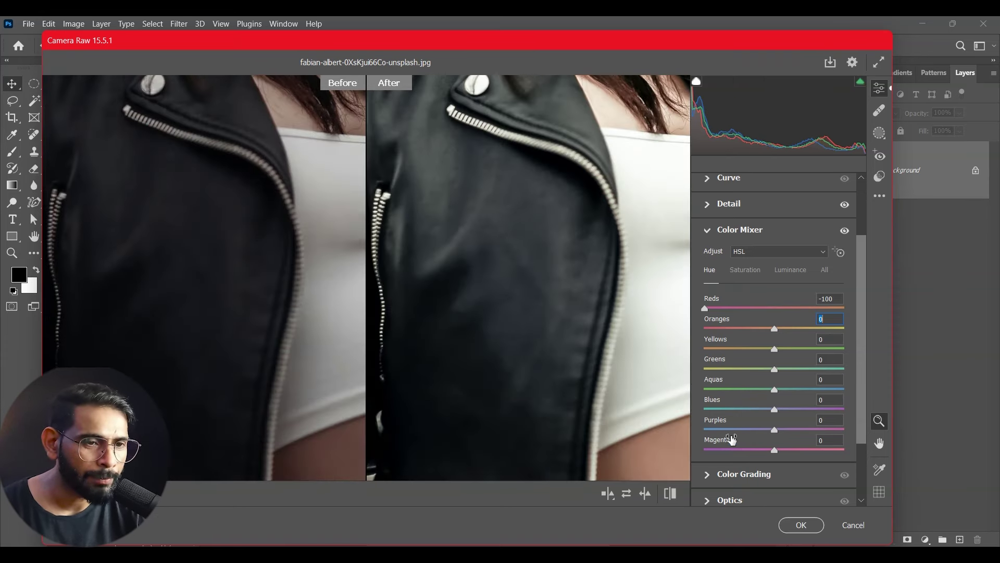
drag(776, 409, 727, 419)
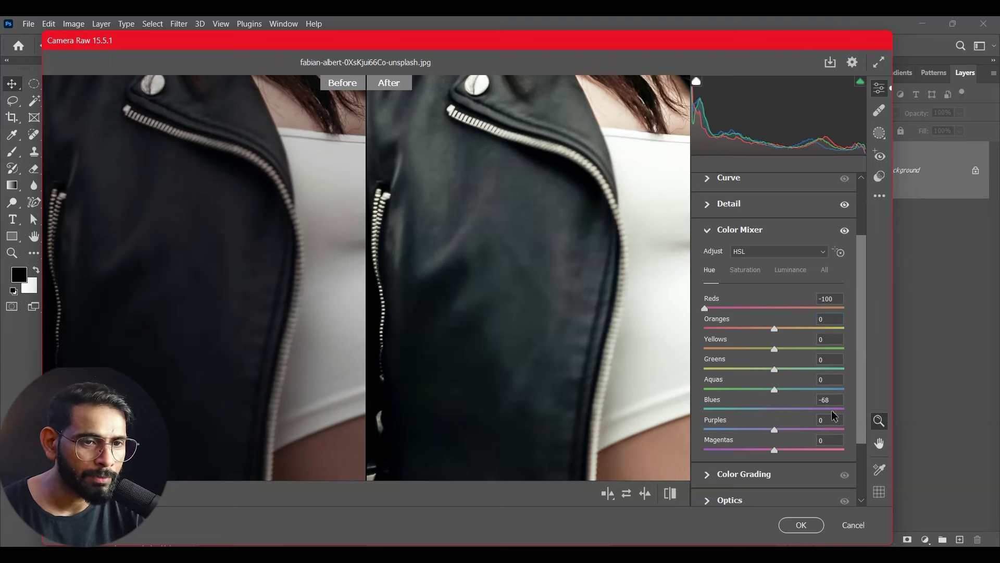
drag(834, 415, 724, 432)
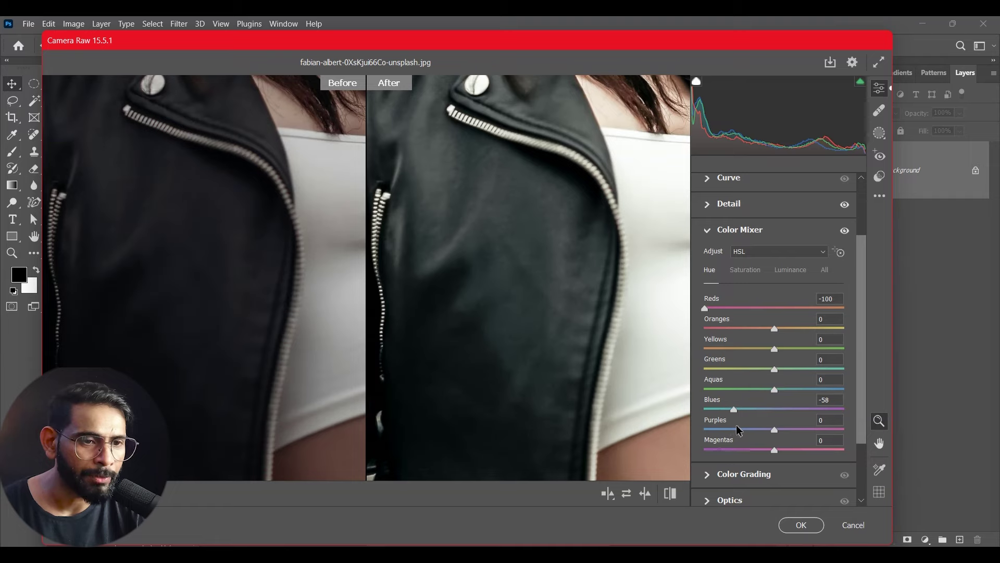
drag(774, 450, 710, 452)
drag(852, 461, 832, 451)
mouse_move(635, 143)
mouse_down()
mouse_move(553, 404)
mouse_move(599, 423)
mouse_up()
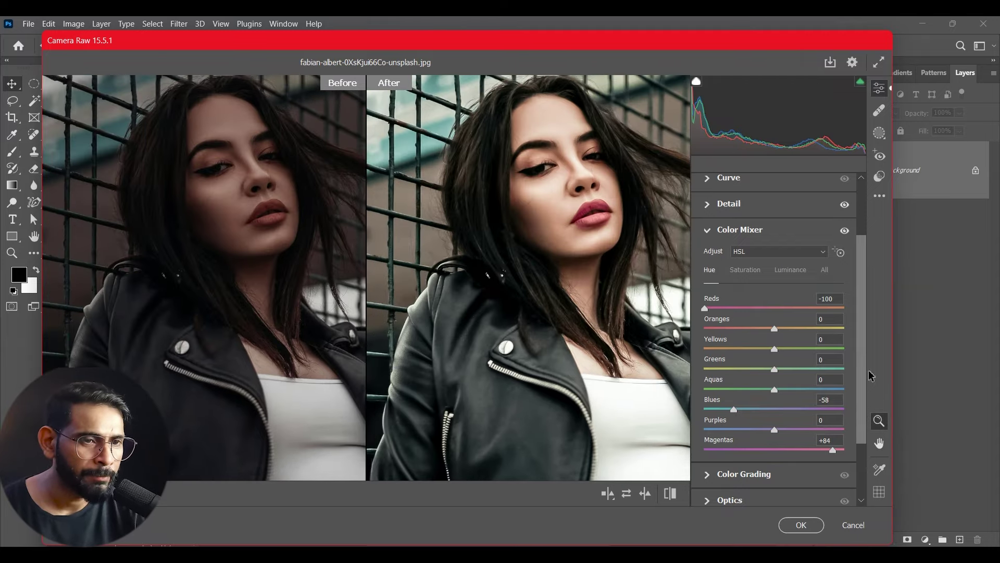
scroll(867, 323, down, 1)
scroll(865, 396, down, 3)
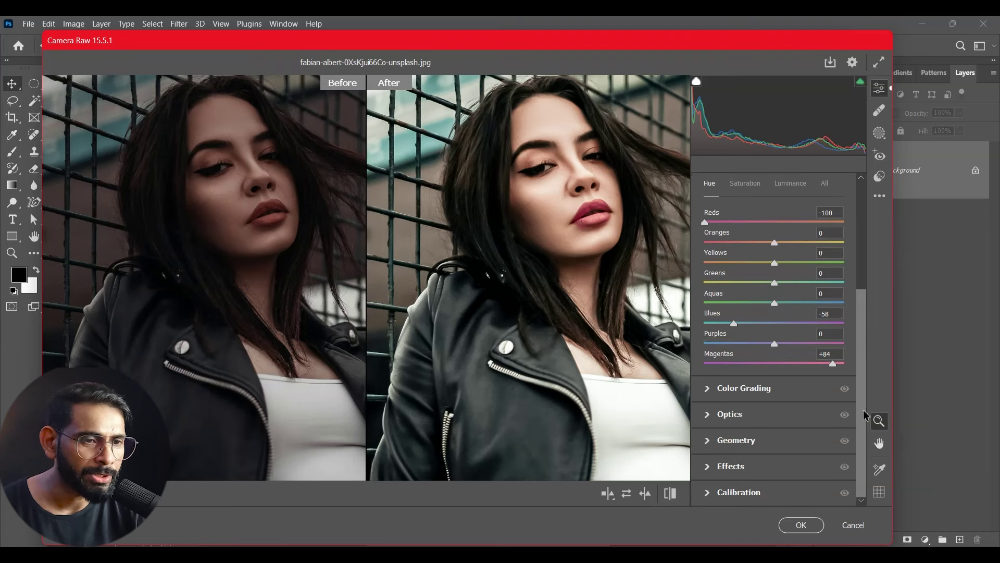
Darken the Midtones luminance and tint the Shadows a cool blue-teal in Color Grading.
click(708, 390)
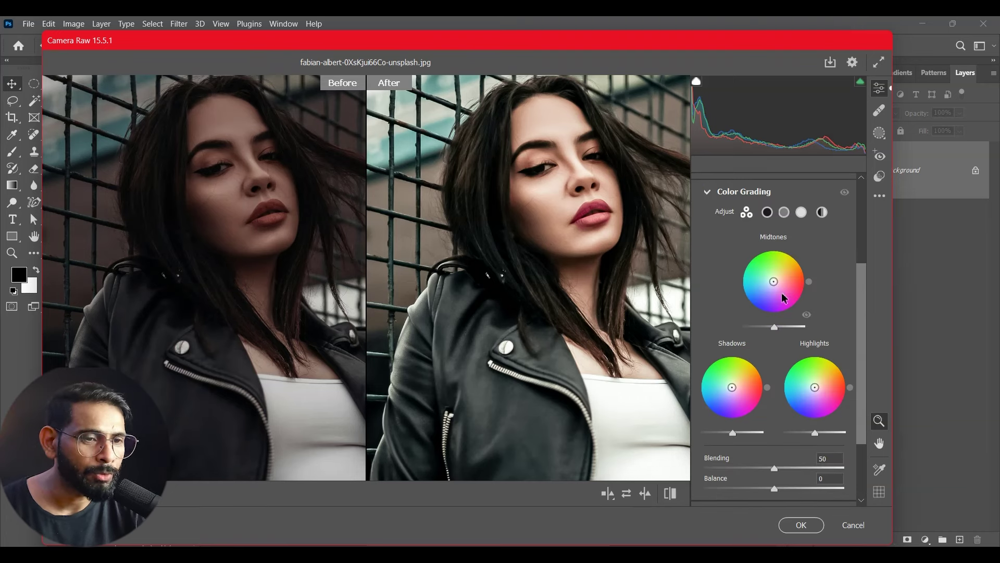
drag(774, 328, 752, 335)
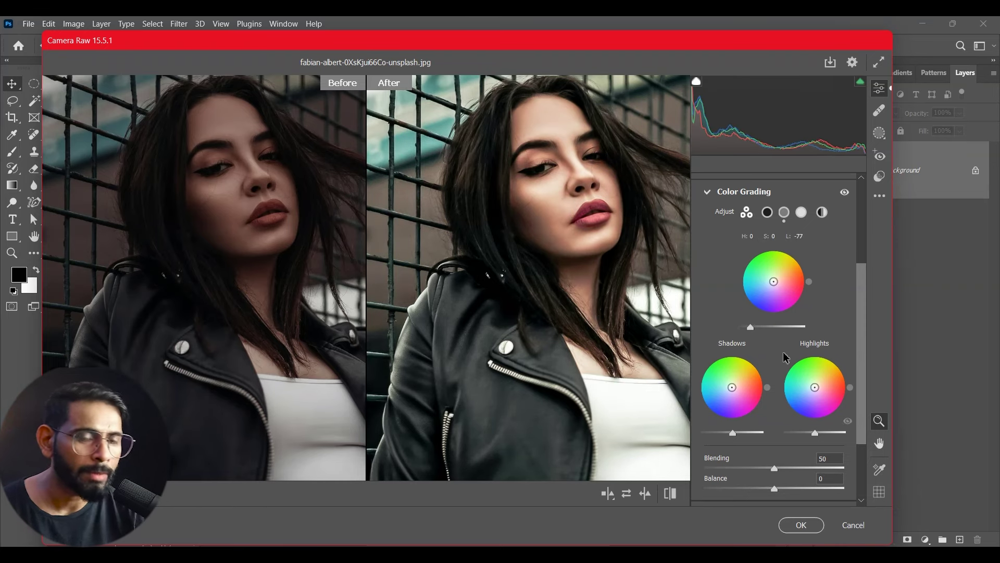
scroll(862, 297, down, 2)
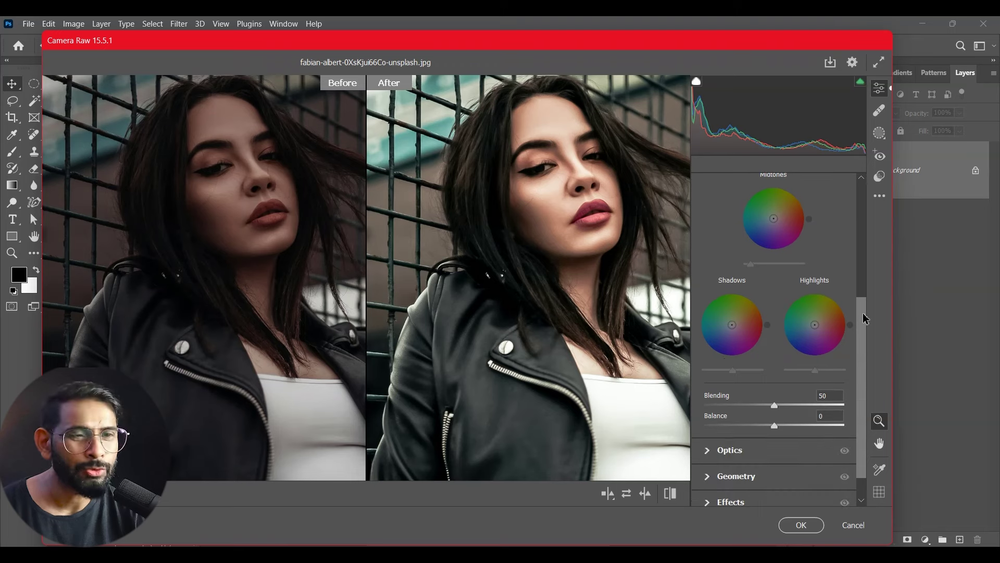
drag(816, 333, 809, 332)
double_click(809, 333)
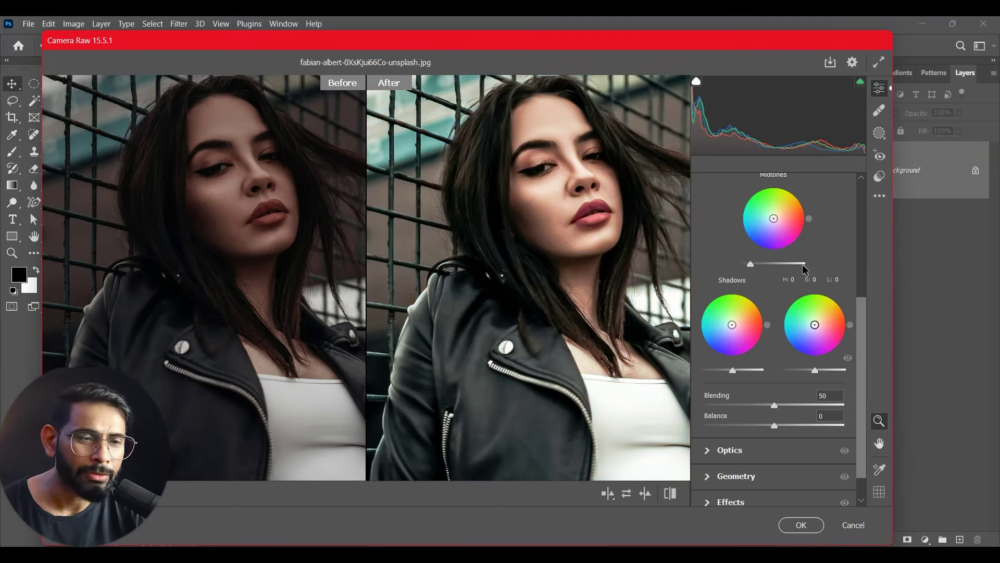
drag(739, 334, 723, 332)
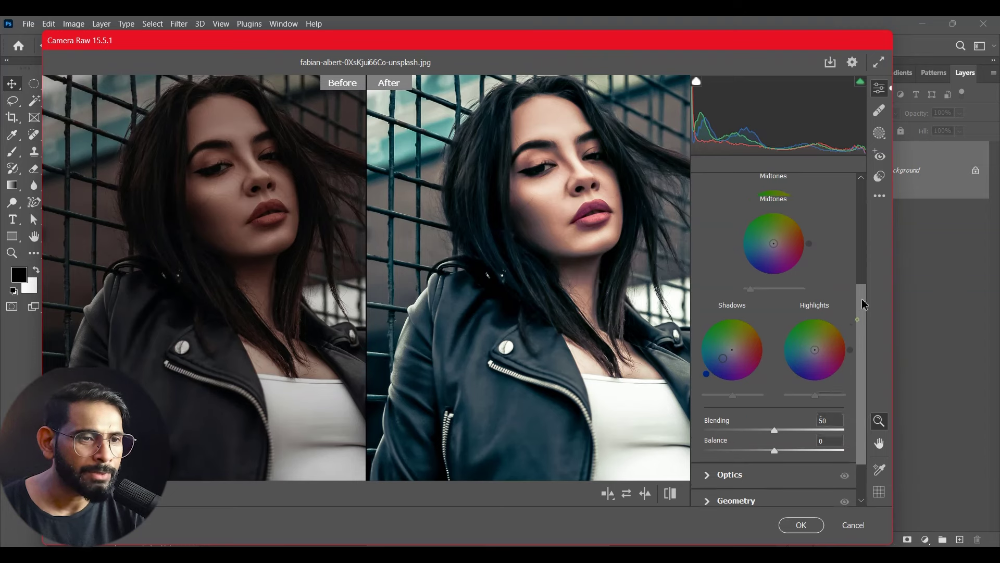
Try a magenta-red Midtones tint, then reset it to neutral.
scroll(861, 283, up, 3)
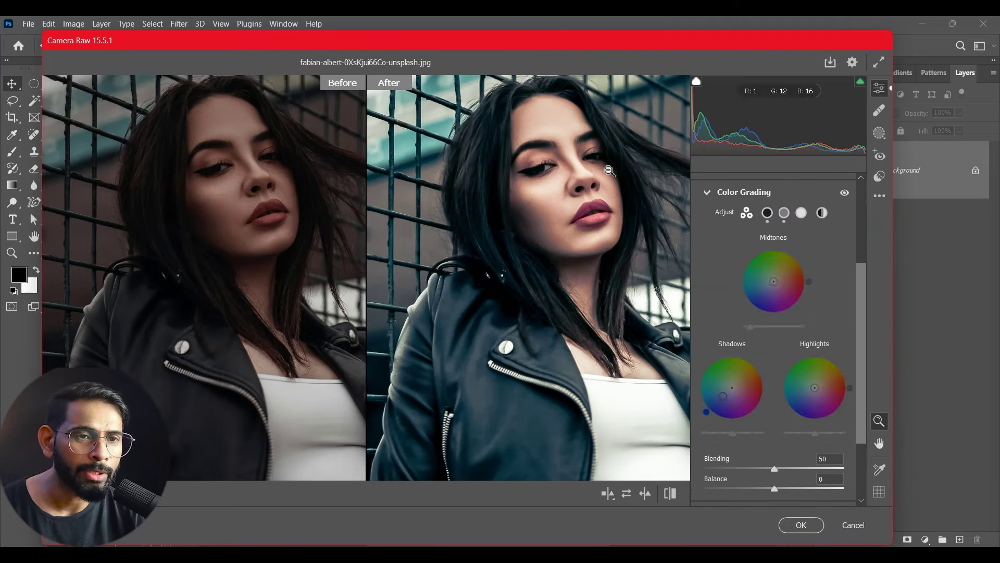
drag(774, 281, 776, 283)
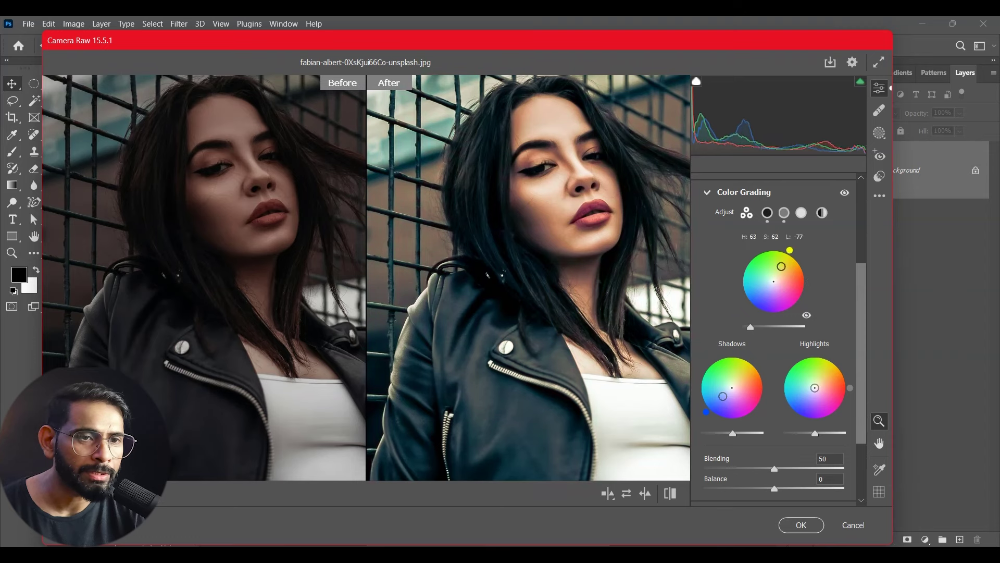
drag(777, 283, 783, 281)
double_click(809, 285)
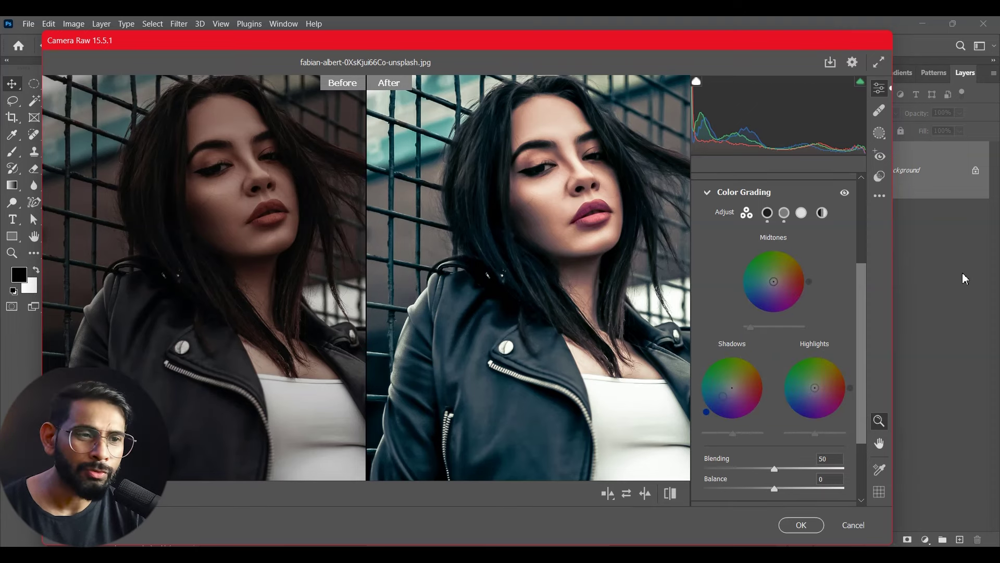
Set Color Grading Blending to 79 and Balance to -70.
scroll(765, 398, down, 3)
mouse_move(751, 372)
mouse_down()
mouse_move(726, 376)
mouse_move(890, 386)
mouse_up()
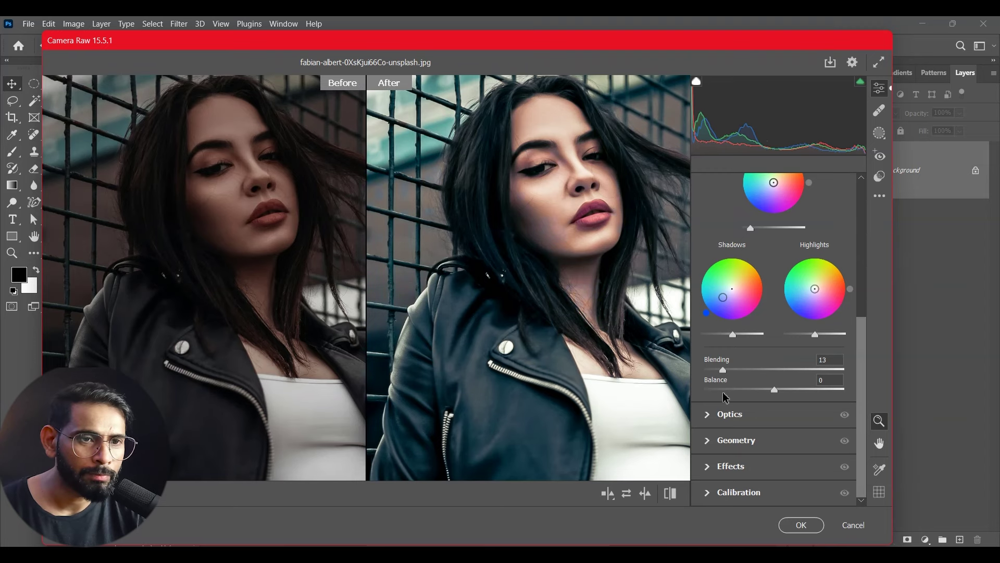
mouse_move(890, 385)
mouse_down()
mouse_move(684, 422)
mouse_move(816, 405)
mouse_up()
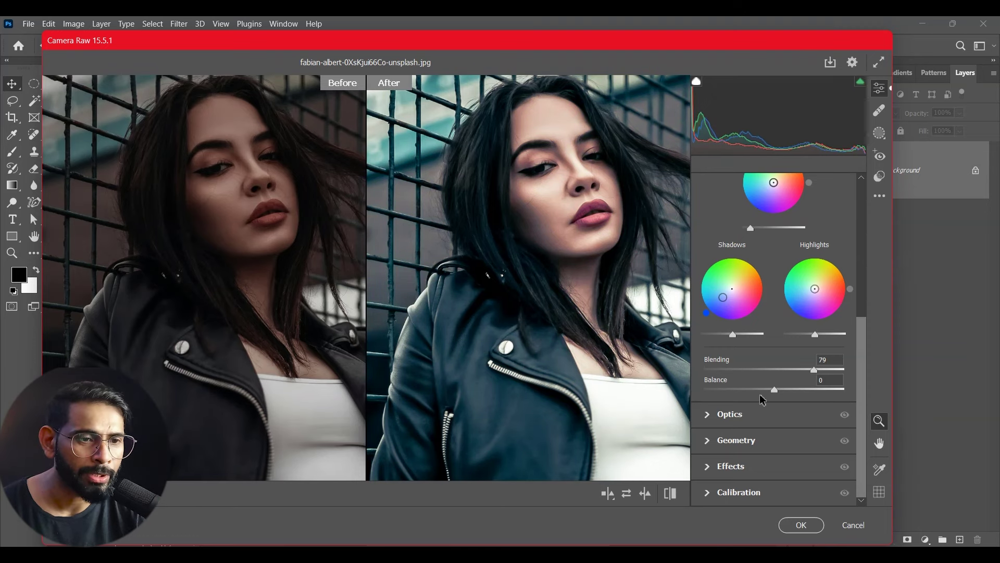
drag(774, 389, 728, 413)
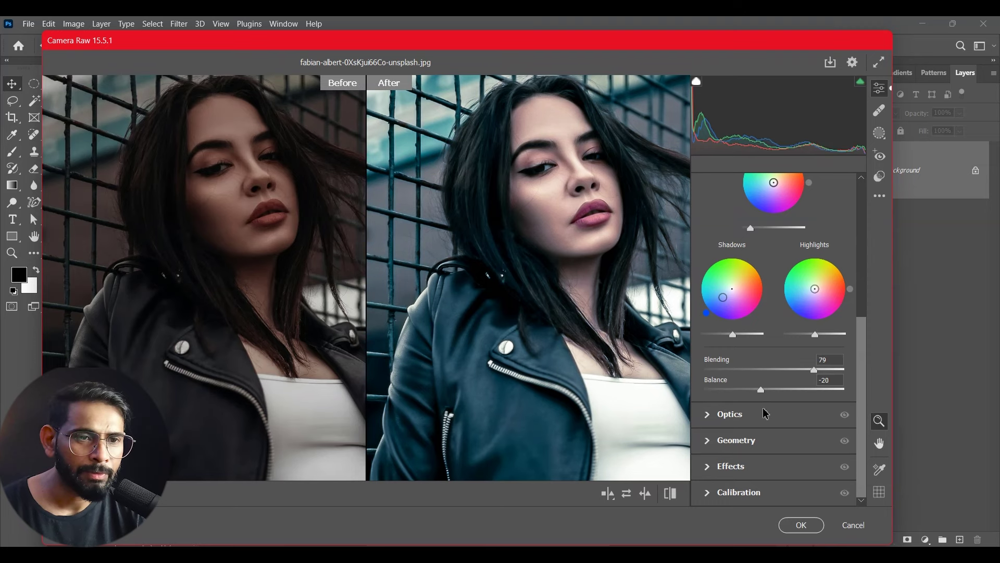
drag(729, 413, 731, 413)
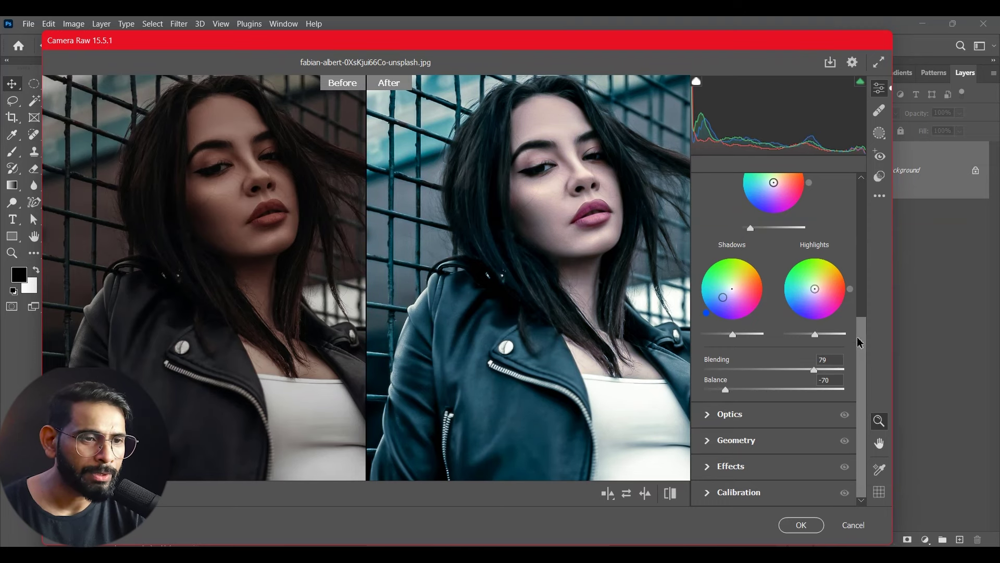
click(713, 417)
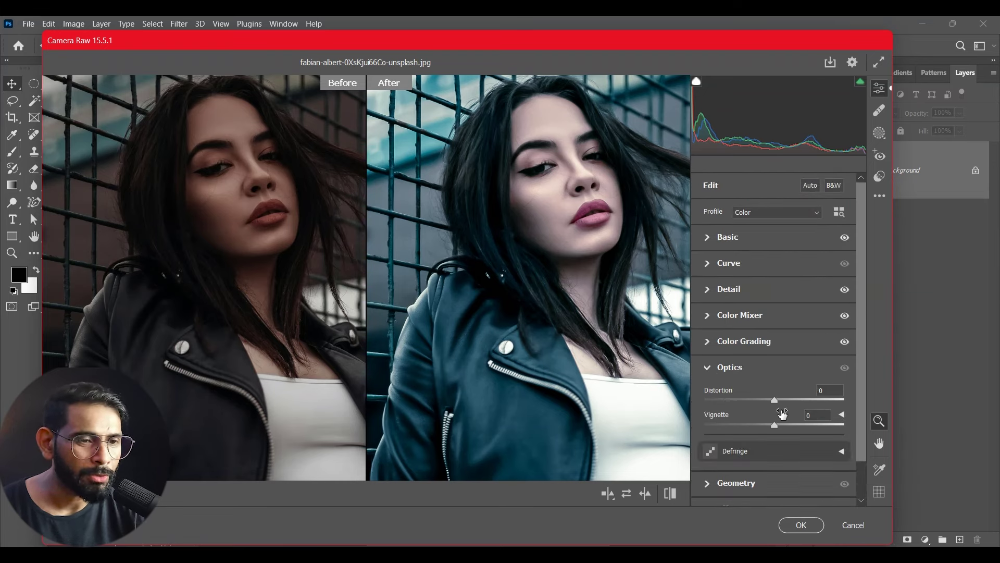
Test a lens distortion correction, reset Distortion to 0, and fit the photo in view.
drag(774, 400, 810, 401)
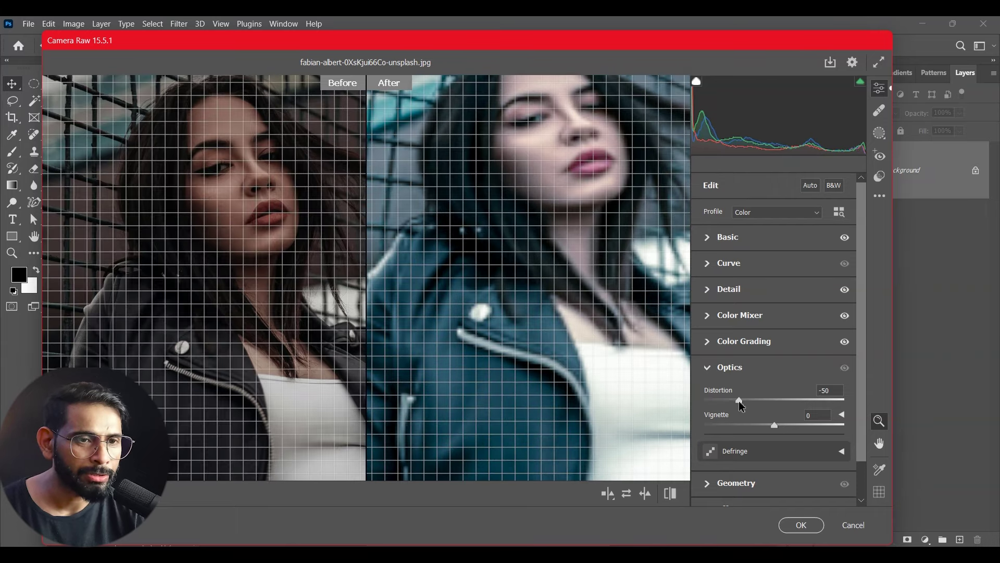
text(0)
key(Return)
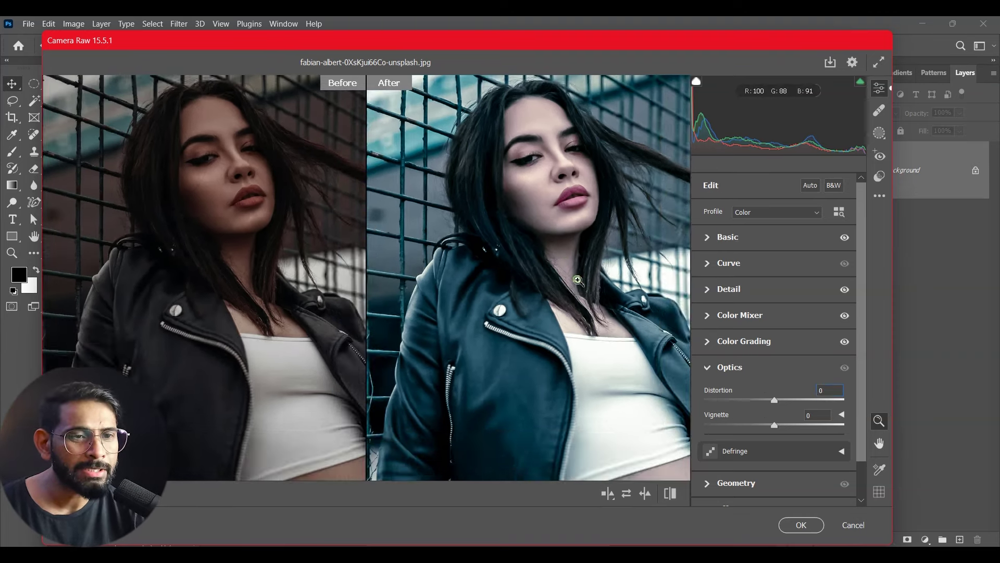
click(577, 280)
Set the Optics vignette to +71, briefly checking the Defringe options.
mouse_move(775, 425)
mouse_down()
mouse_move(875, 449)
mouse_move(687, 492)
mouse_up()
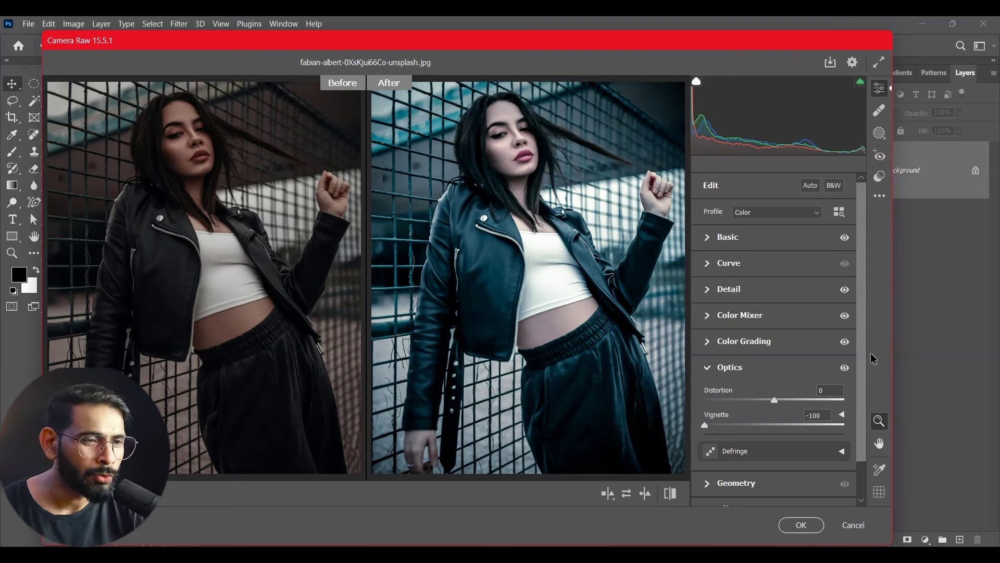
scroll(781, 369, down, 2)
mouse_move(704, 383)
mouse_down()
mouse_move(814, 383)
mouse_move(704, 383)
mouse_move(824, 404)
mouse_up()
click(834, 409)
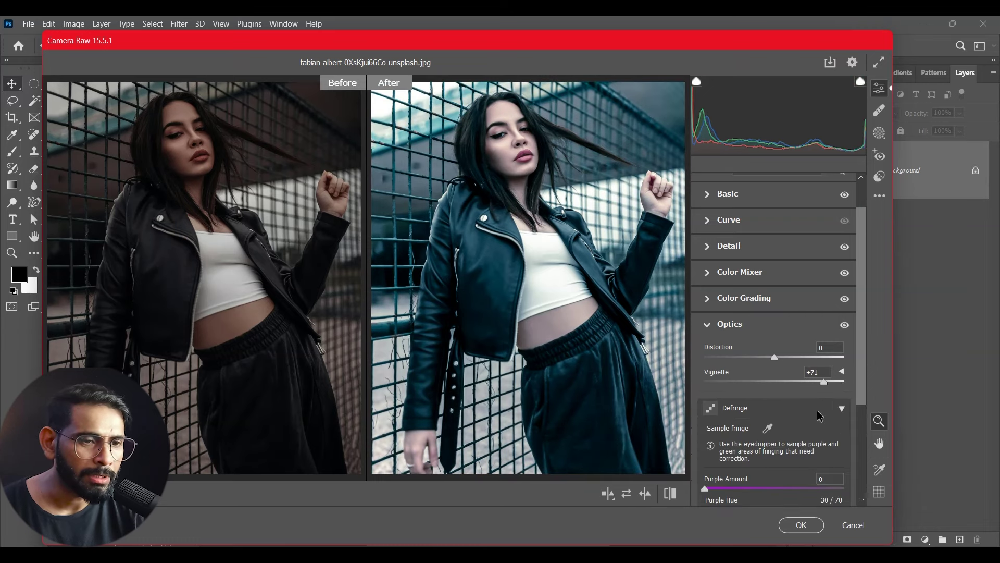
drag(727, 489, 782, 489)
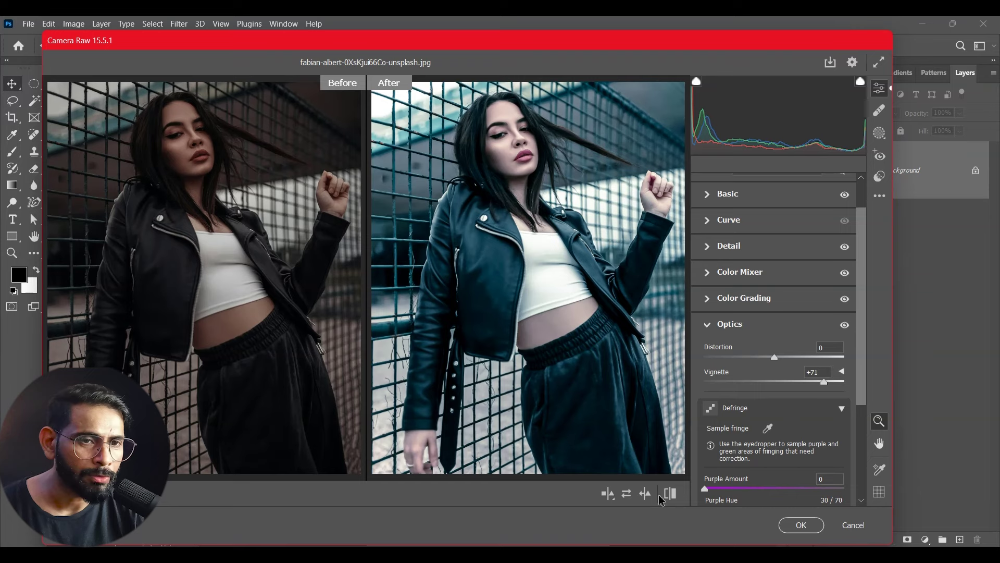
drag(864, 324, 863, 402)
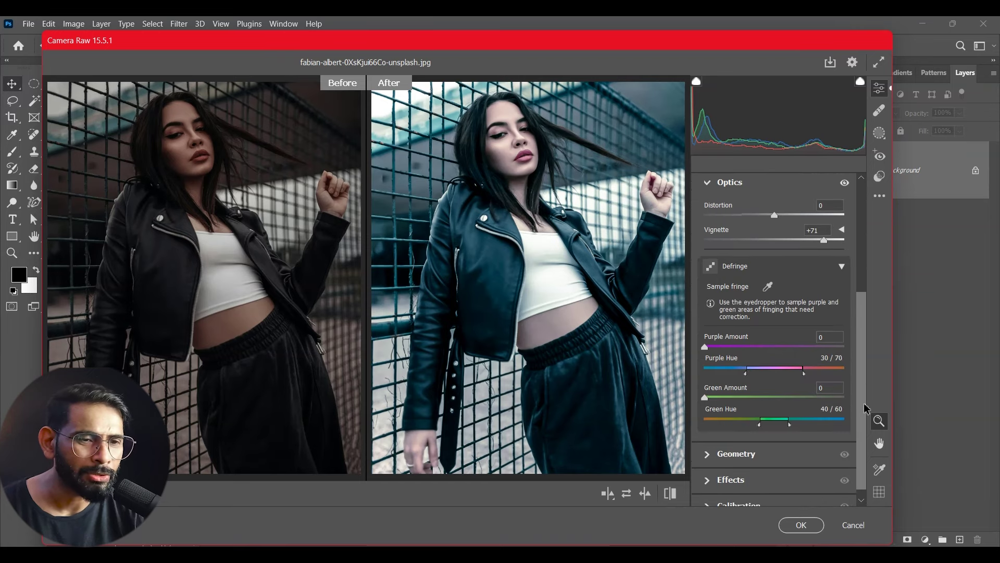
click(842, 267)
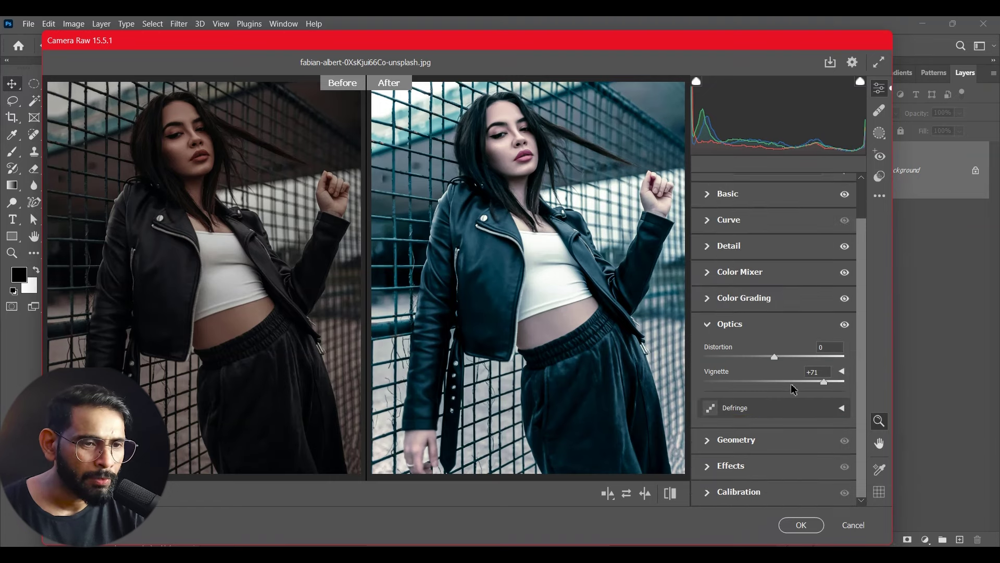
click(721, 441)
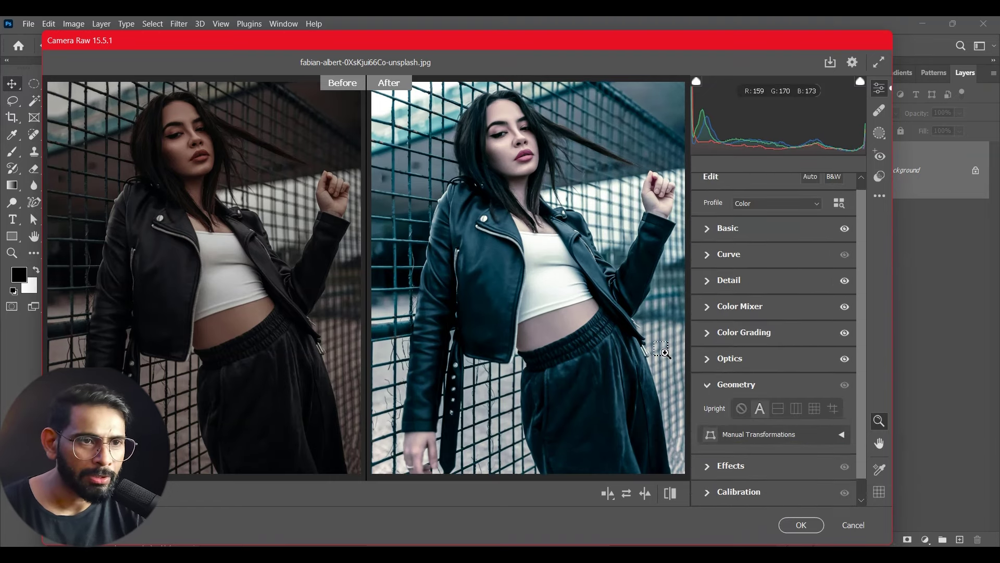
click(778, 409)
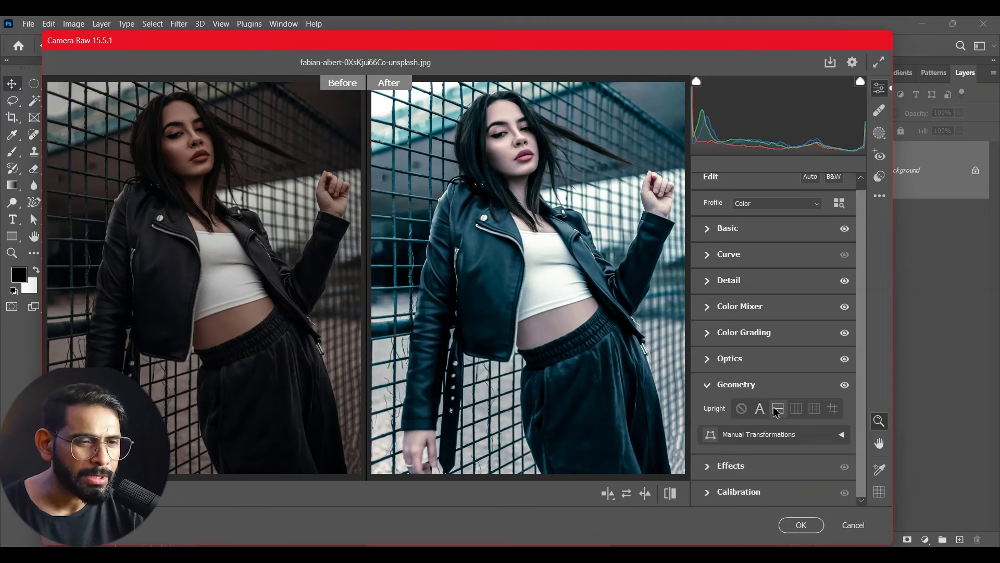
click(814, 409)
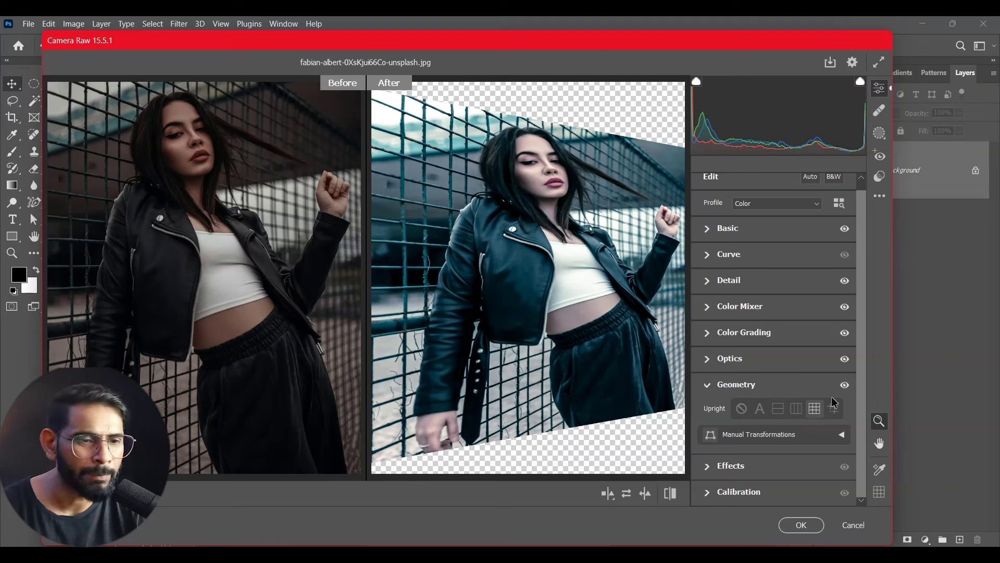
click(777, 409)
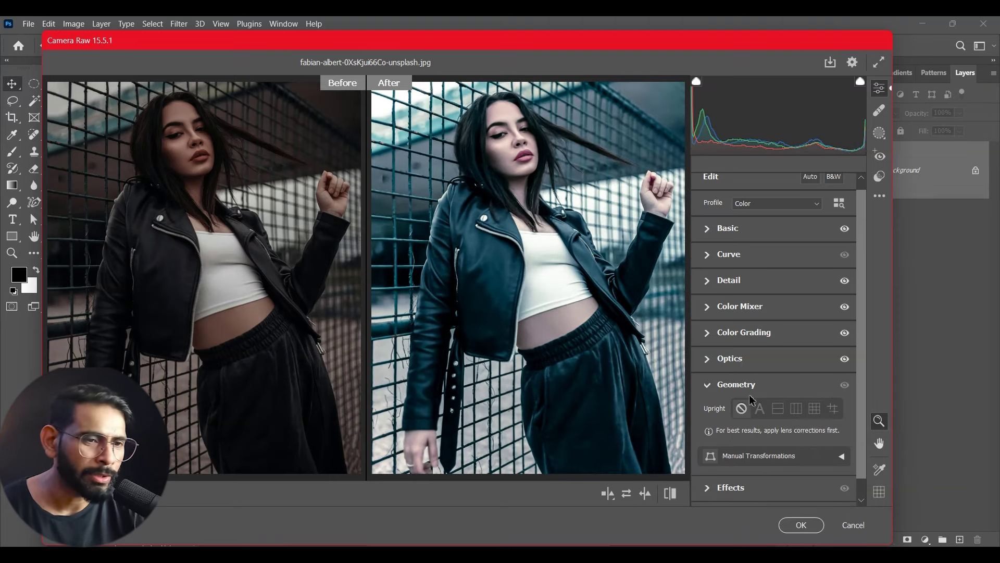
scroll(857, 376, down, 2)
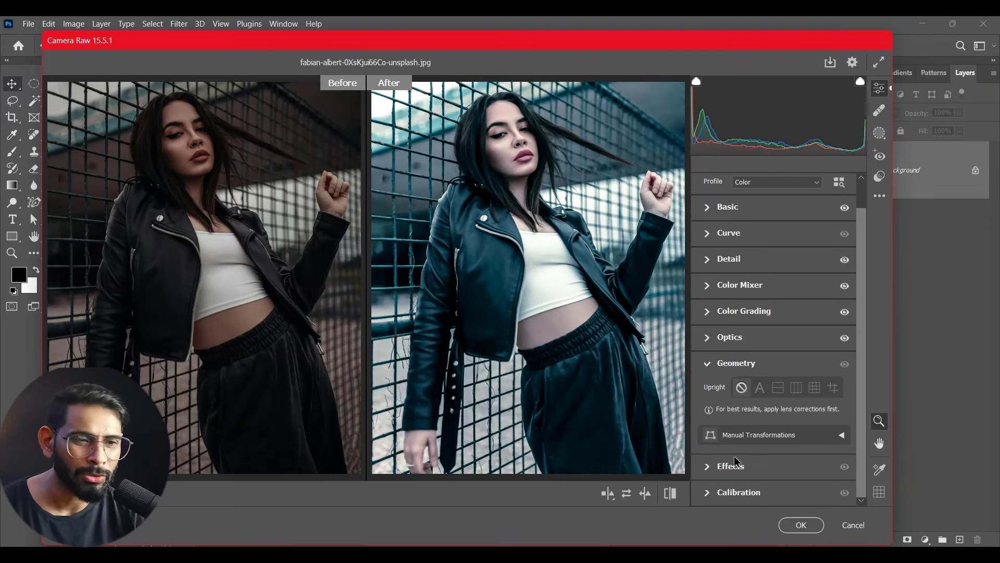
Test film grain at 90 in Effects, inspect it zoomed in, then return Grain to 0.
click(717, 471)
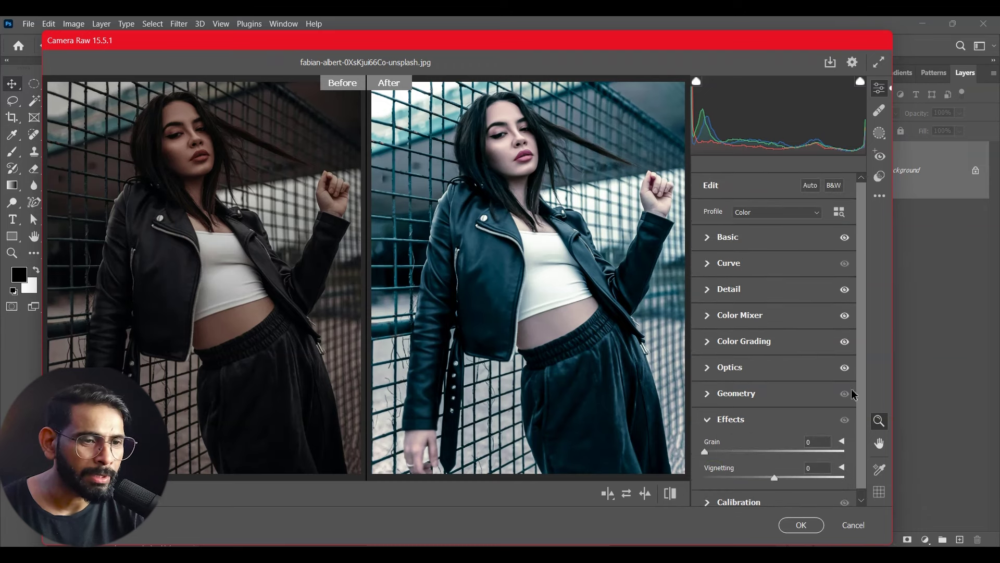
scroll(859, 416, down, 1)
drag(712, 444, 801, 442)
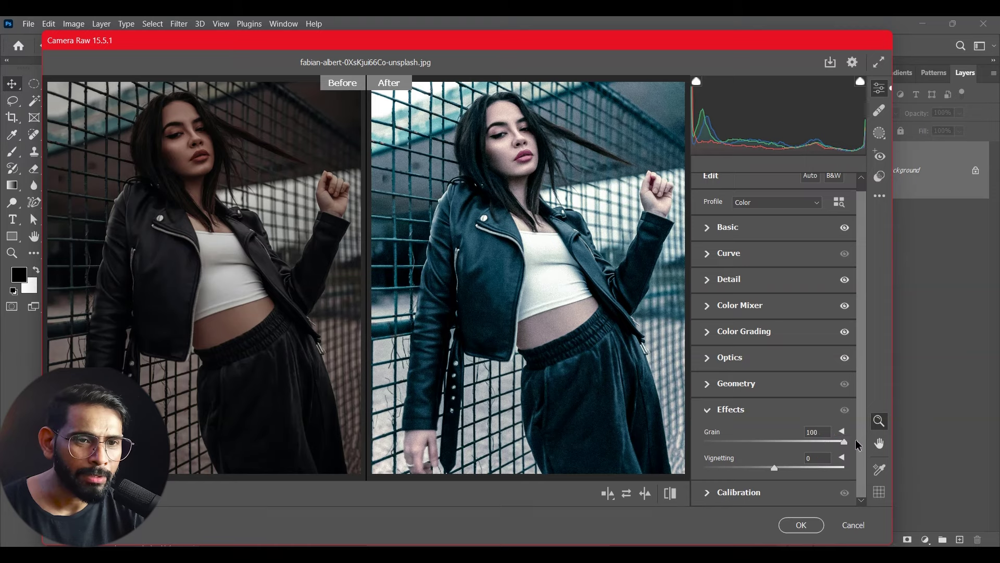
key(shift+Down)
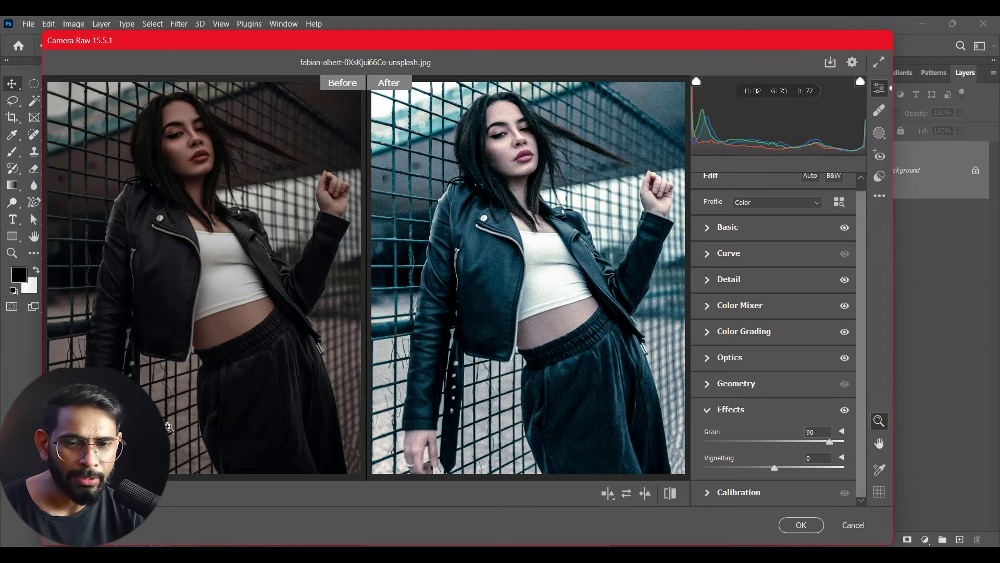
click(535, 286)
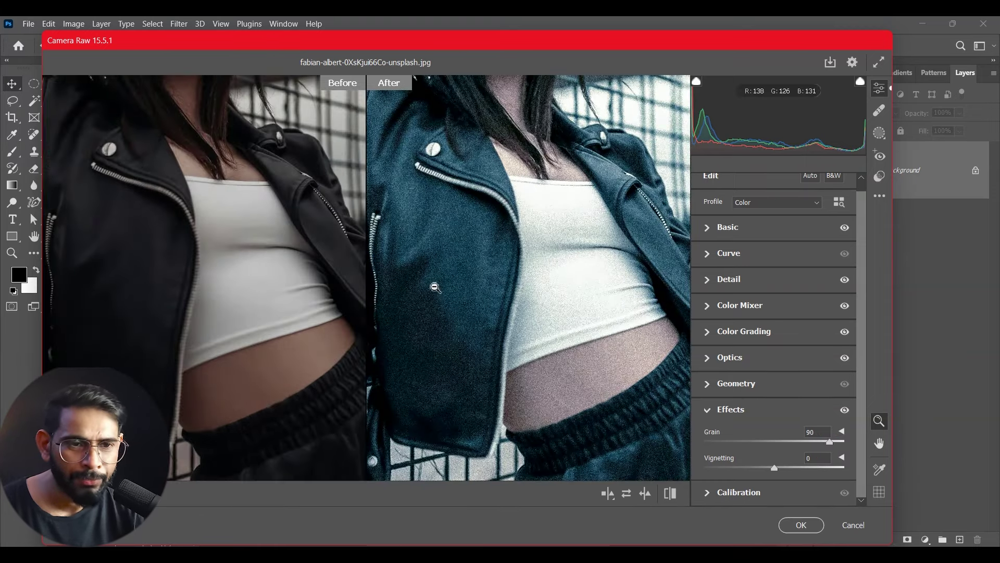
alt+click(553, 186)
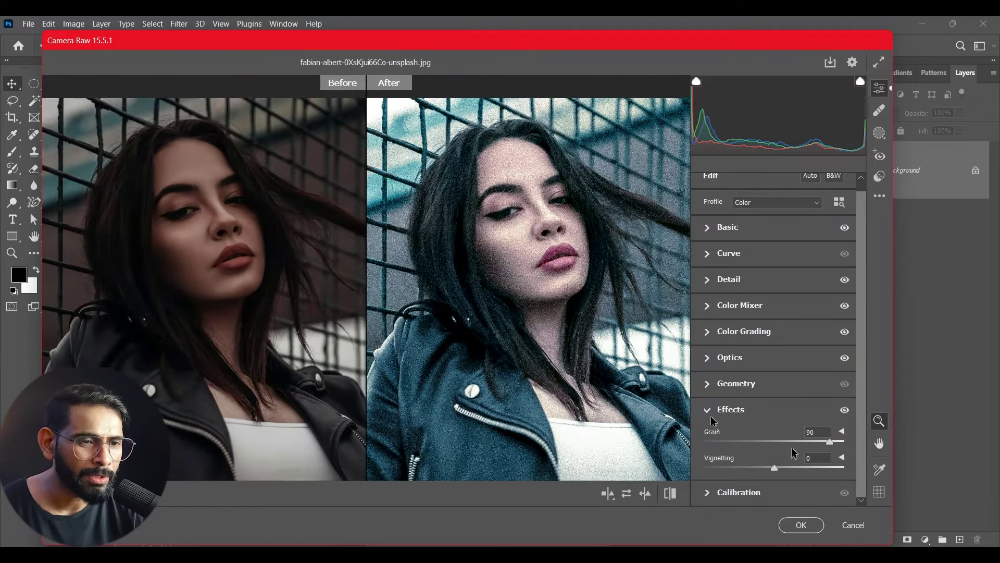
drag(708, 449, 703, 450)
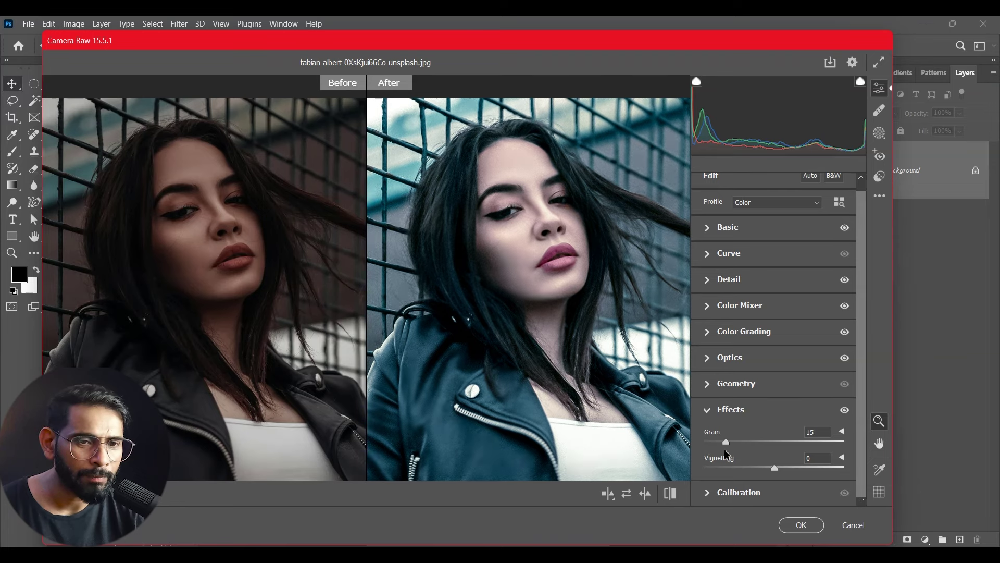
drag(726, 451, 704, 452)
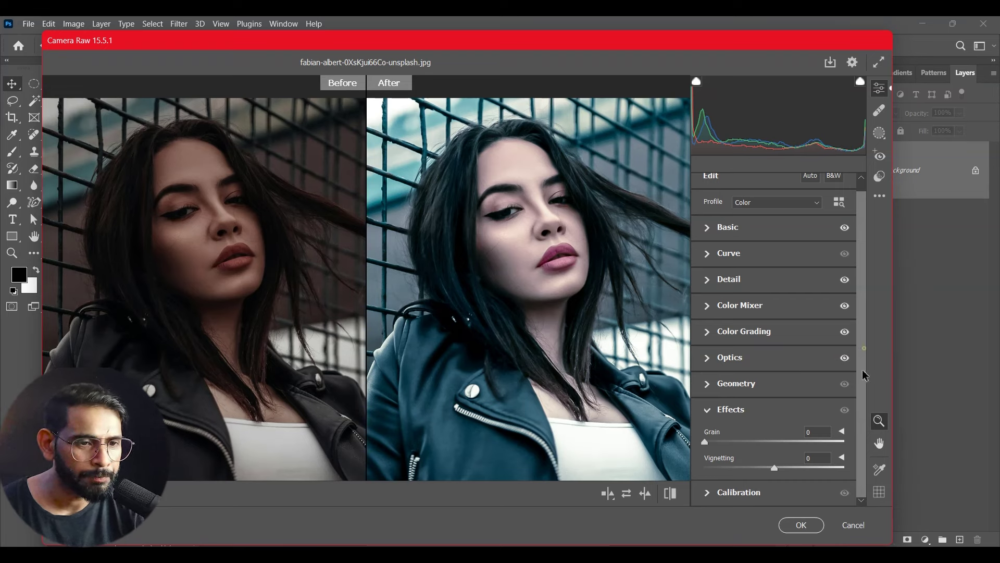
Set Effects vignetting to a strong -96 after trying lighter and subtler values.
mouse_move(780, 467)
mouse_down()
mouse_move(711, 471)
mouse_move(823, 469)
mouse_move(736, 481)
mouse_move(766, 476)
mouse_up()
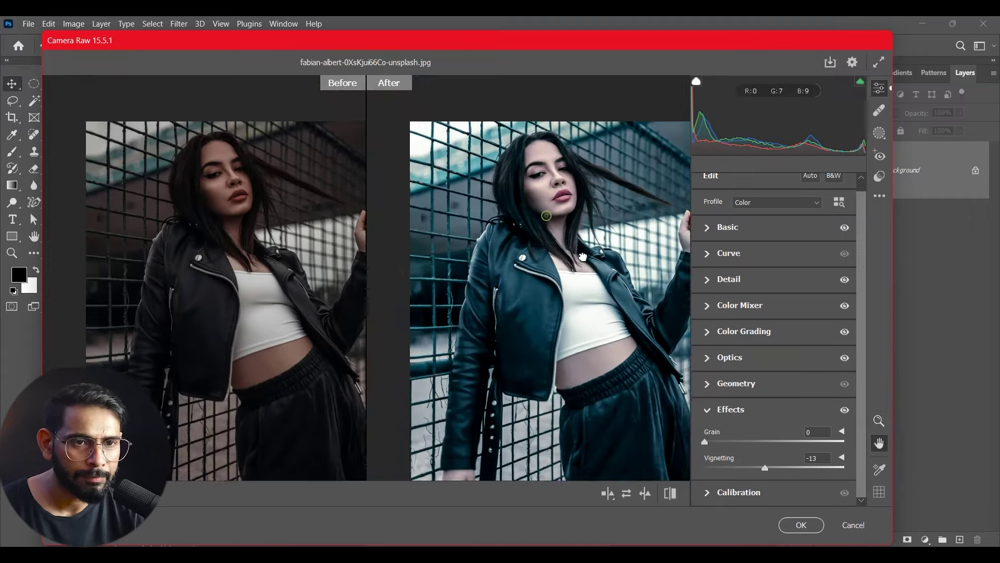
drag(771, 471, 668, 486)
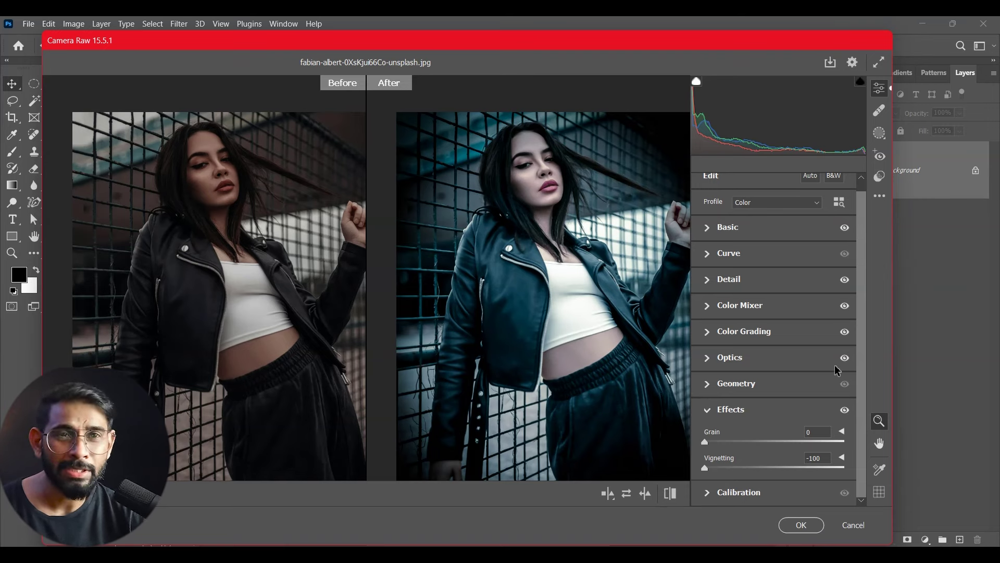
mouse_move(705, 468)
mouse_down()
mouse_move(795, 467)
mouse_move(736, 480)
mouse_up()
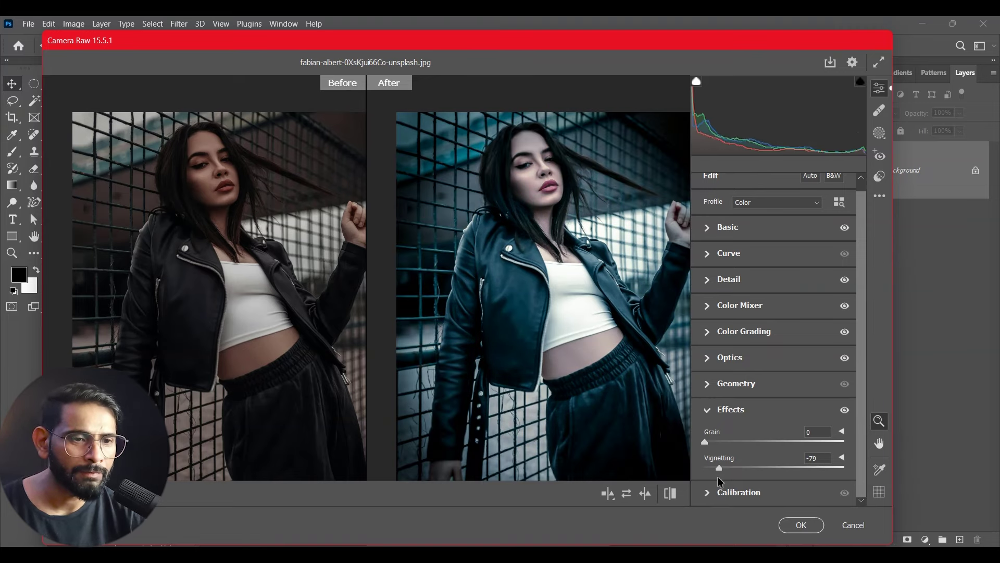
drag(736, 480, 763, 489)
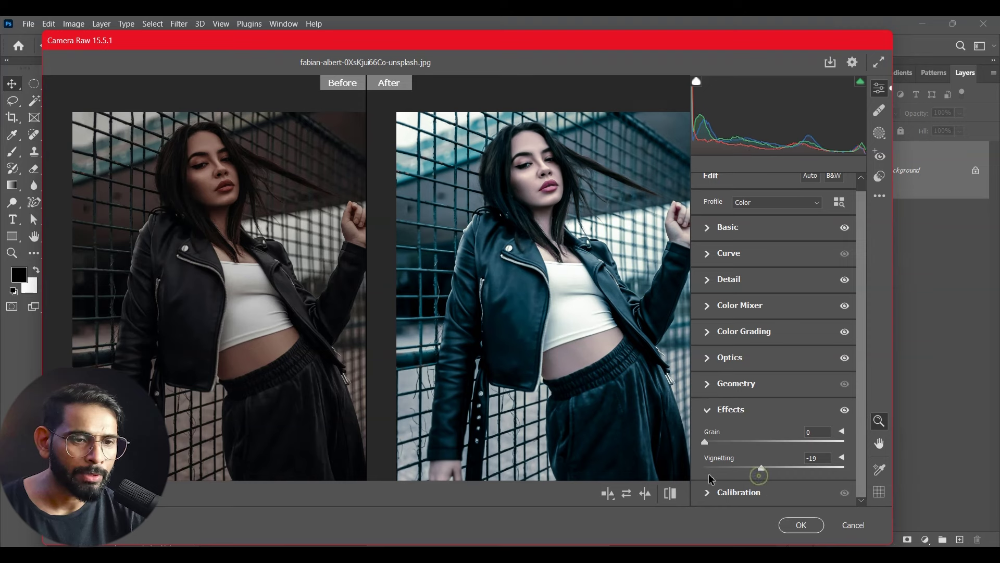
drag(761, 468, 710, 475)
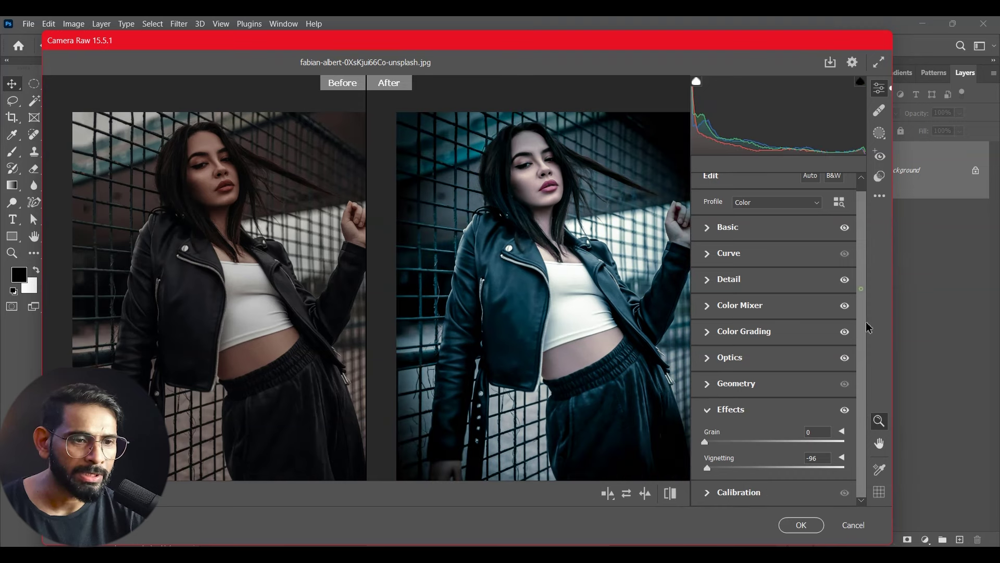
click(740, 493)
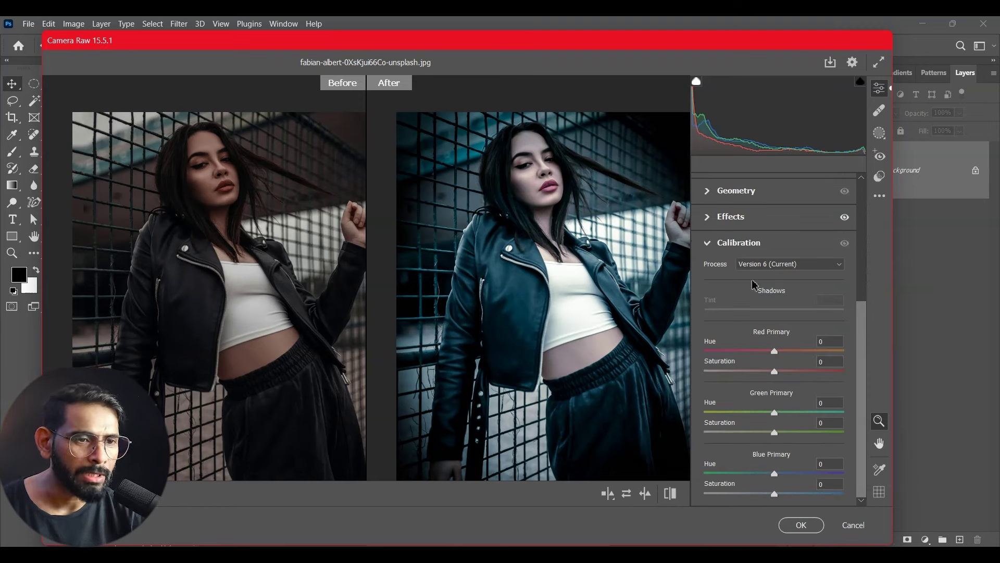
Try shifting the red, green and blue primary hues in Calibration, then reset them to zero.
drag(755, 354, 723, 351)
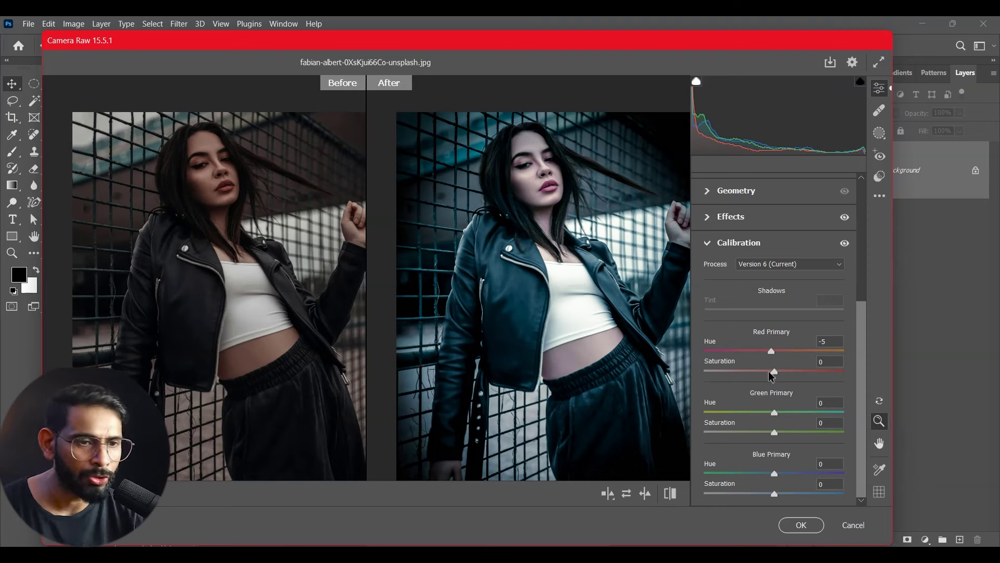
drag(724, 372, 788, 372)
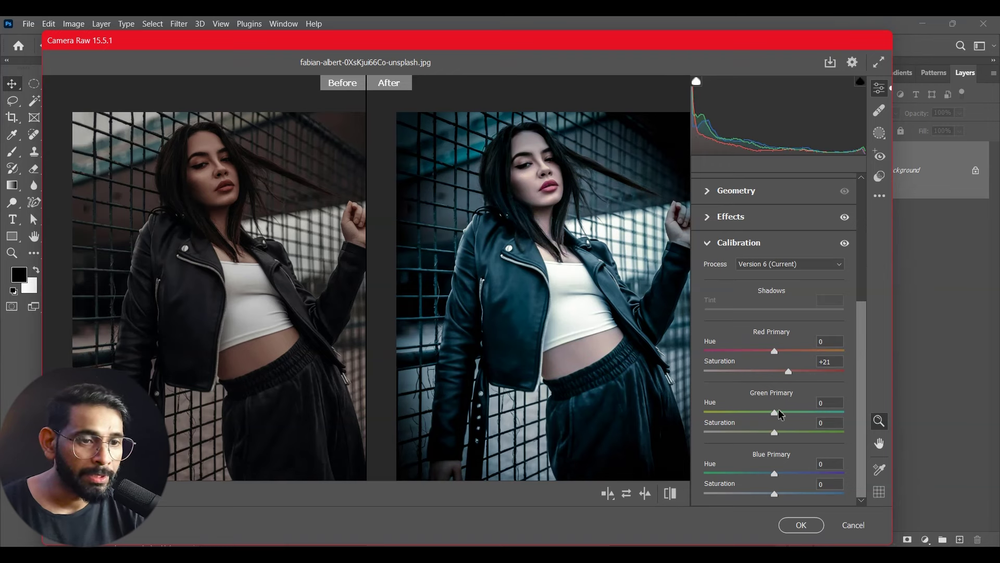
drag(775, 412, 832, 410)
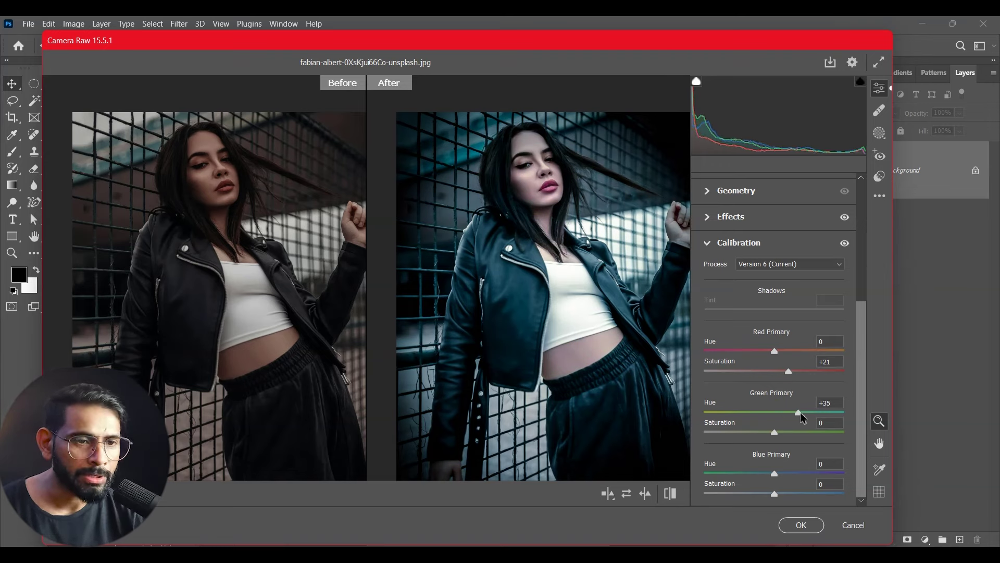
drag(775, 474, 769, 474)
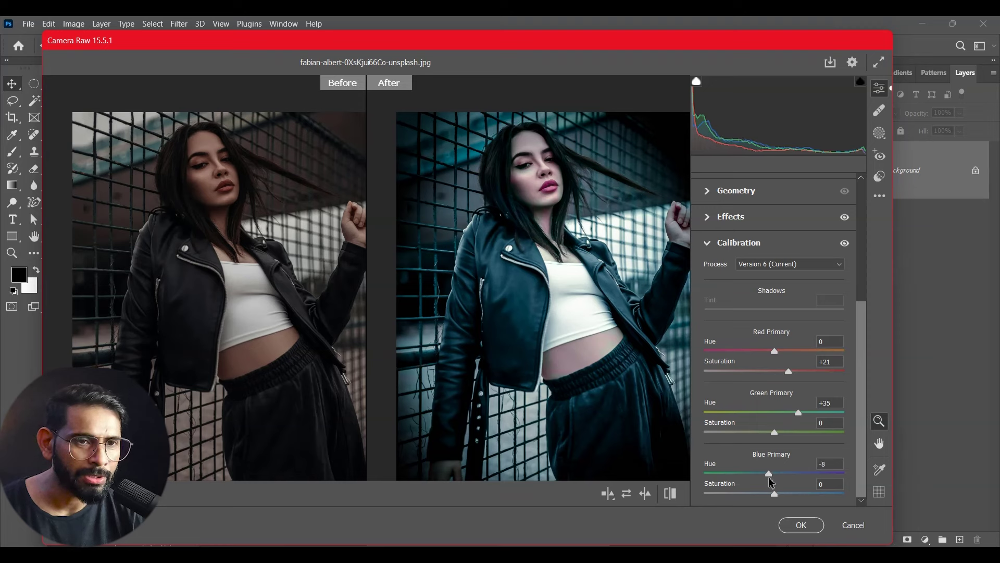
double_click(768, 474)
double_click(798, 412)
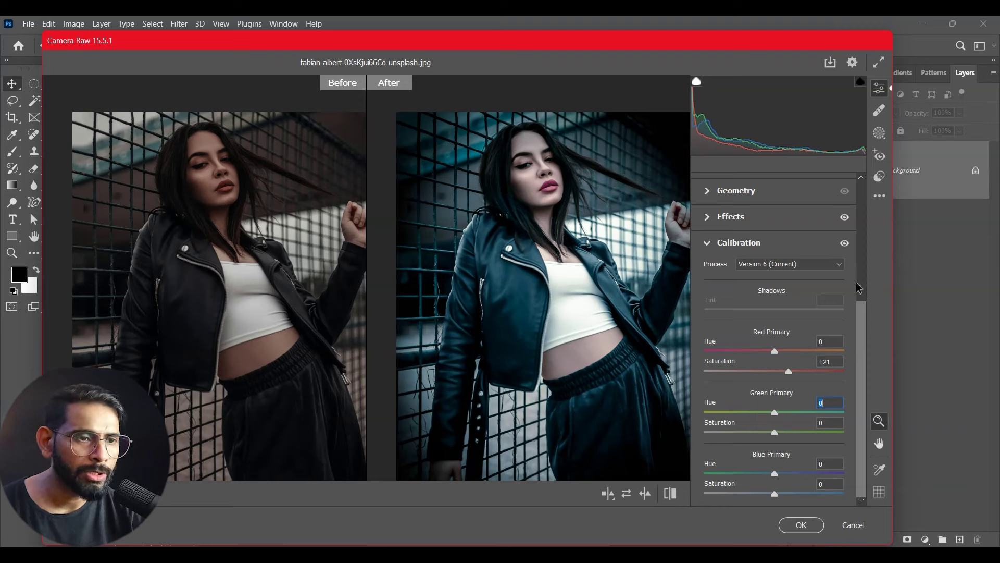
Apply the Camera Raw grade to the portrait and float its document window.
scroll(862, 328, up, 5)
scroll(862, 328, up, 5)
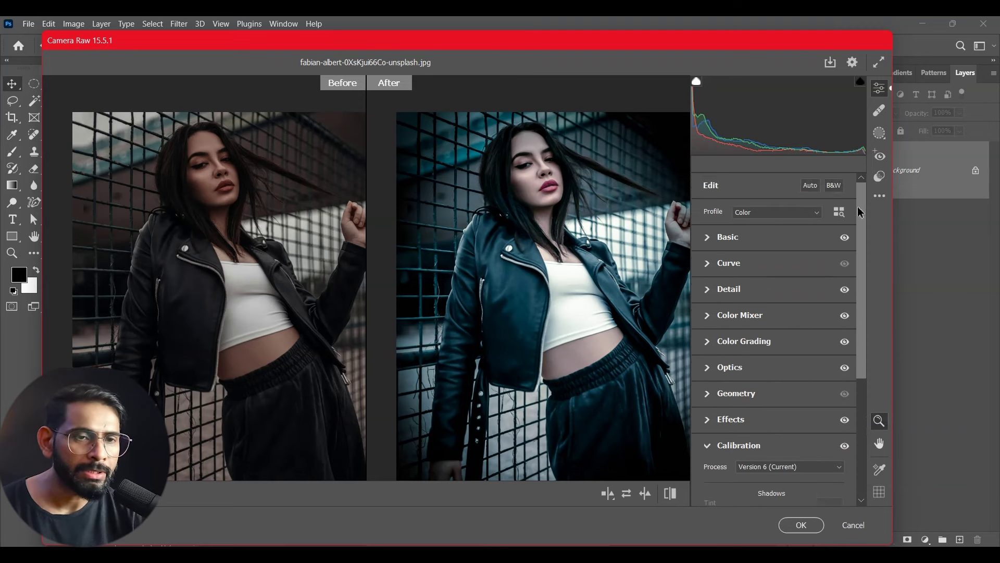
scroll(861, 334, down, 10)
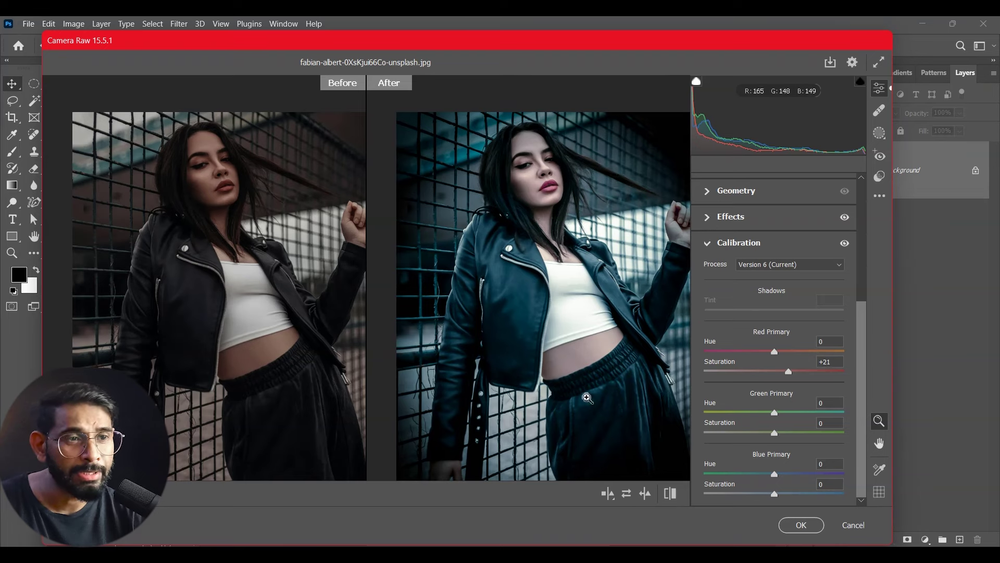
scroll(863, 326, up, 5)
scroll(864, 326, up, 3)
scroll(863, 354, down, 5)
scroll(863, 391, down, 3)
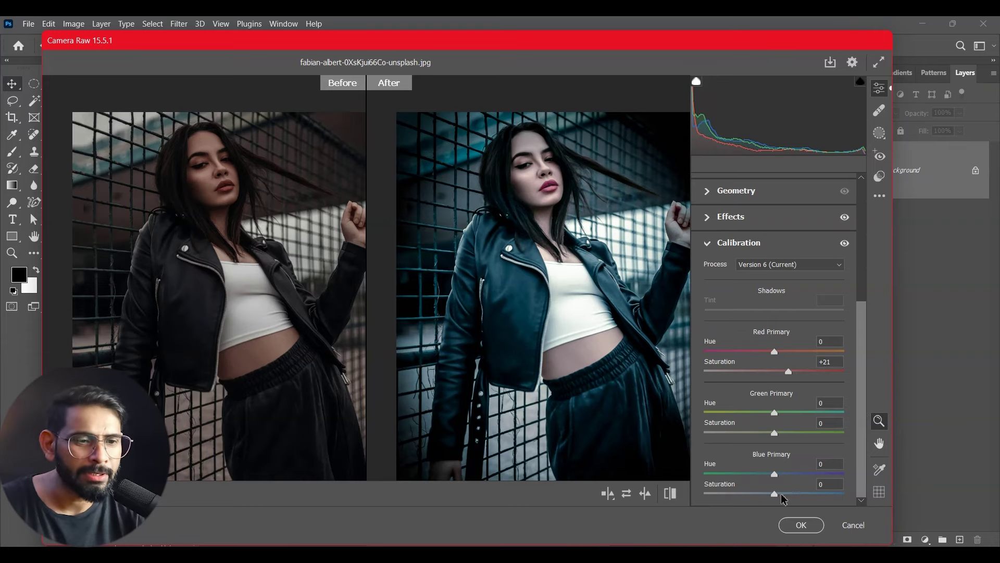
click(800, 525)
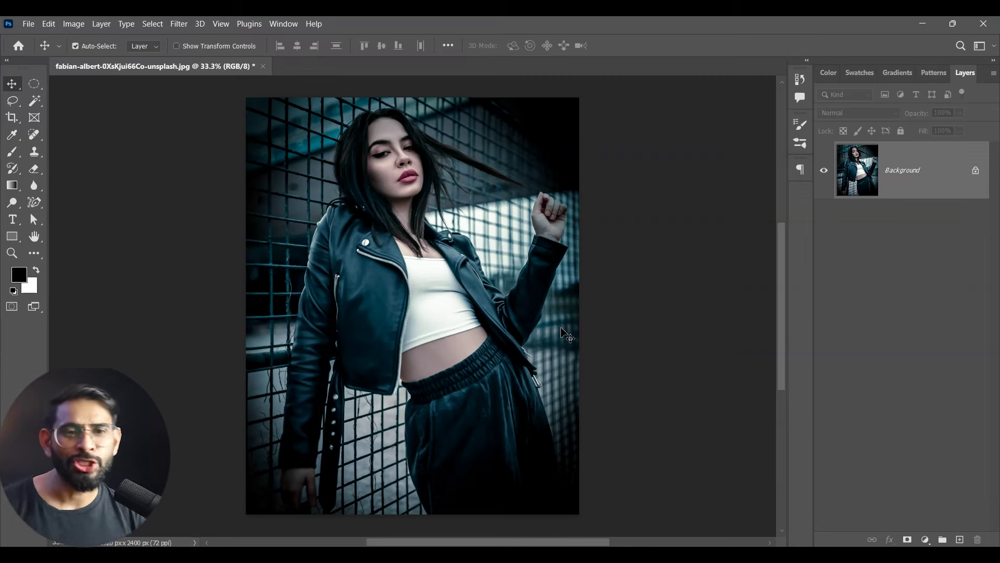
drag(92, 69, 530, 75)
Duplicate the edited portrait and place the copy in its own floating window.
right_click(516, 76)
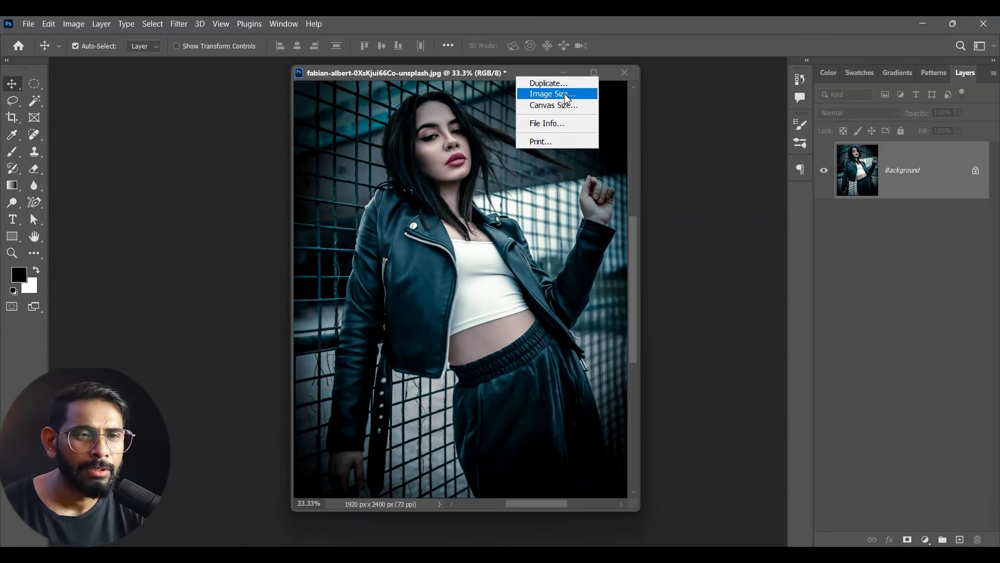
click(552, 83)
key(Return)
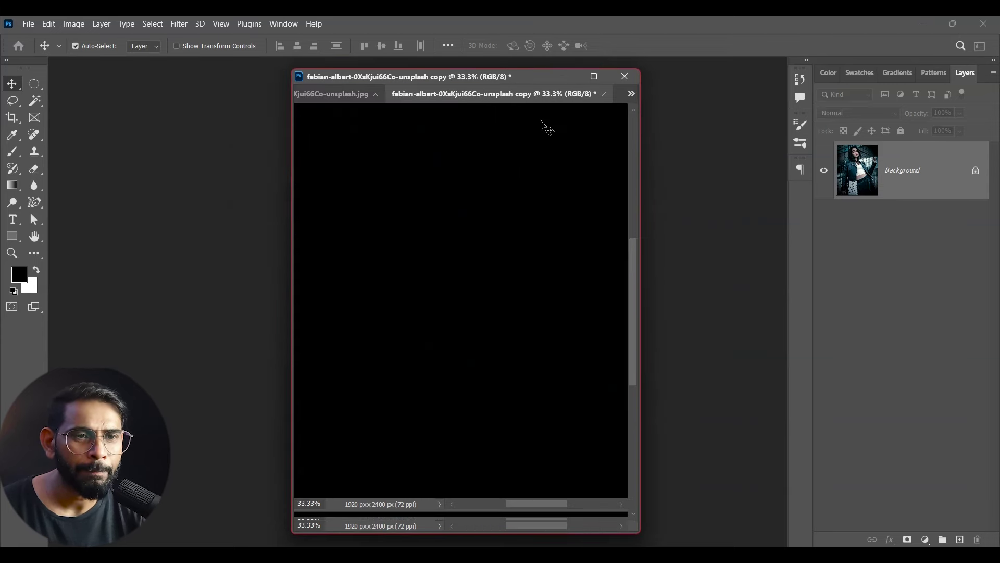
mouse_move(495, 94)
mouse_down()
mouse_move(256, 104)
mouse_move(201, 90)
mouse_up()
drag(445, 78, 581, 84)
drag(314, 96, 315, 90)
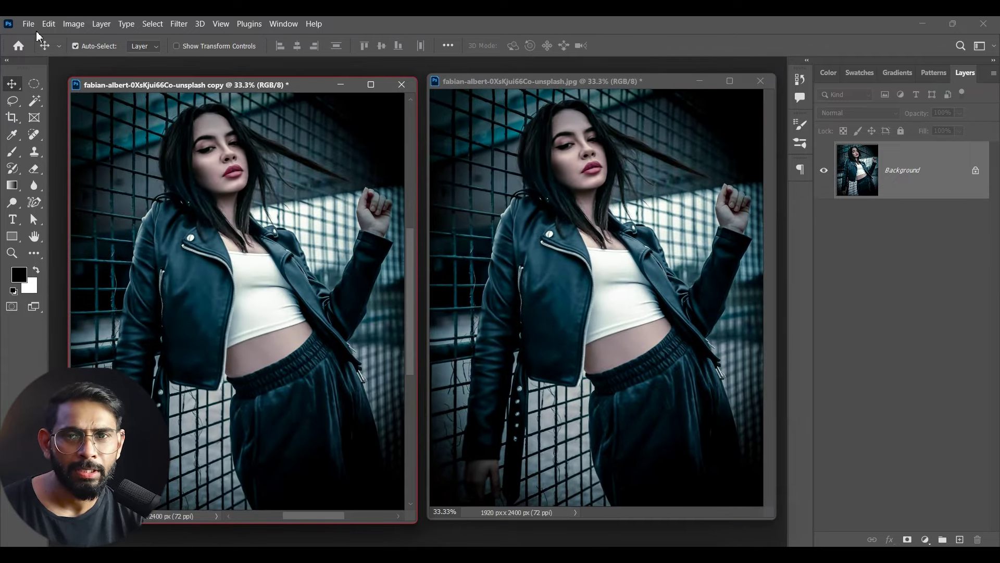
Revert the original portrait to its unedited state with File > Revert, then close it.
click(31, 25)
click(22, 32)
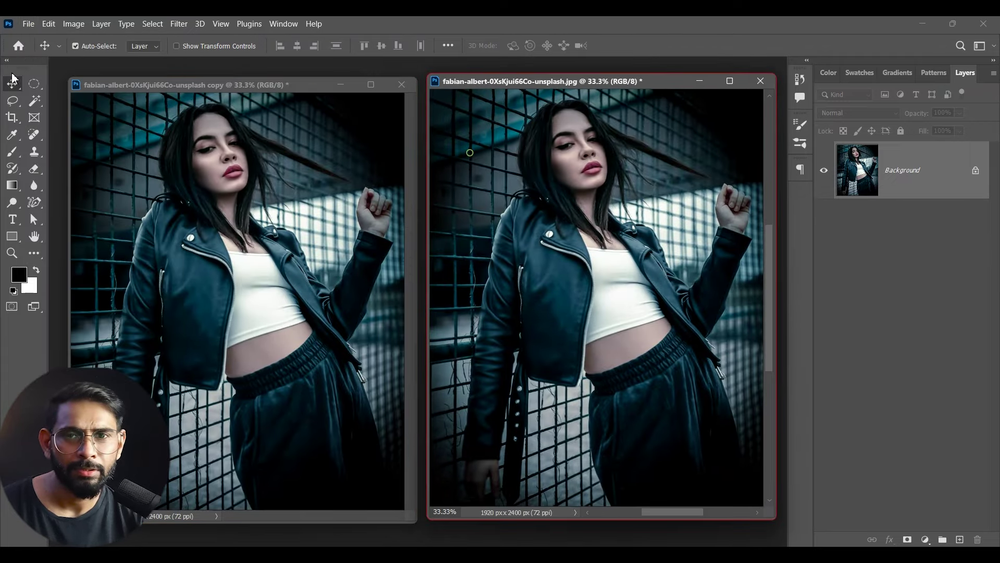
click(28, 24)
click(80, 199)
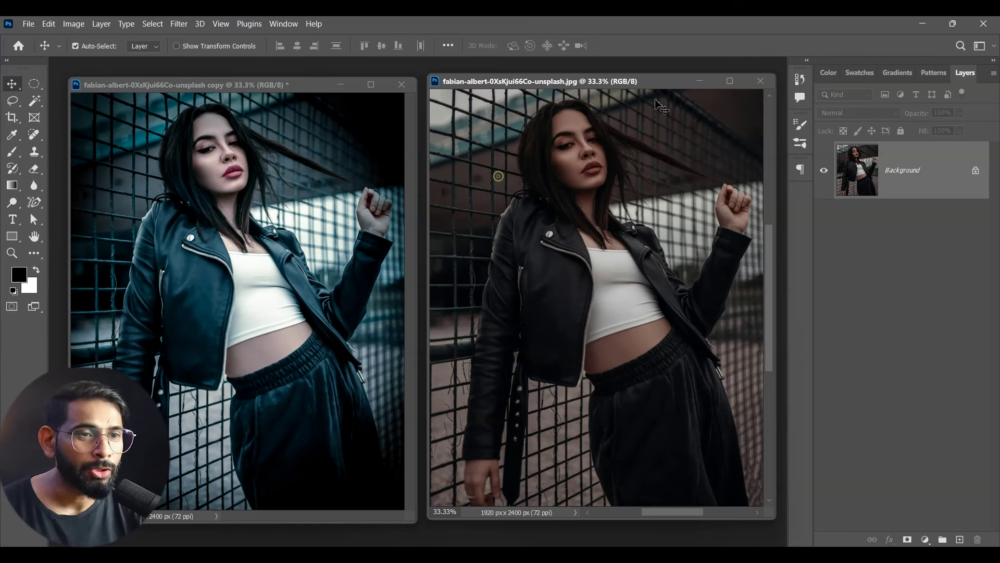
click(761, 81)
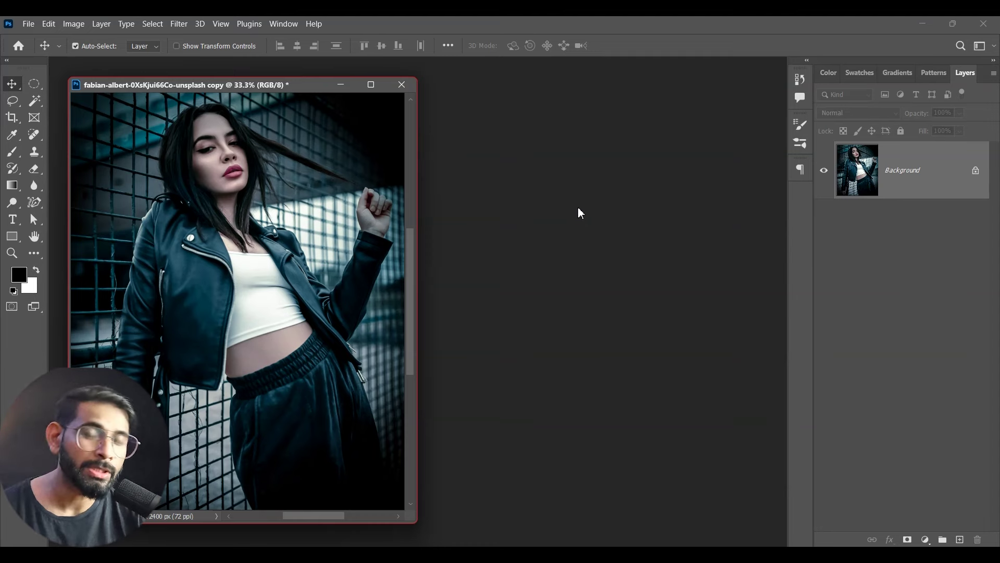
Close the copy without saving, then start a subject mask on the woman's photo in Camera Raw.
click(401, 84)
key(n)
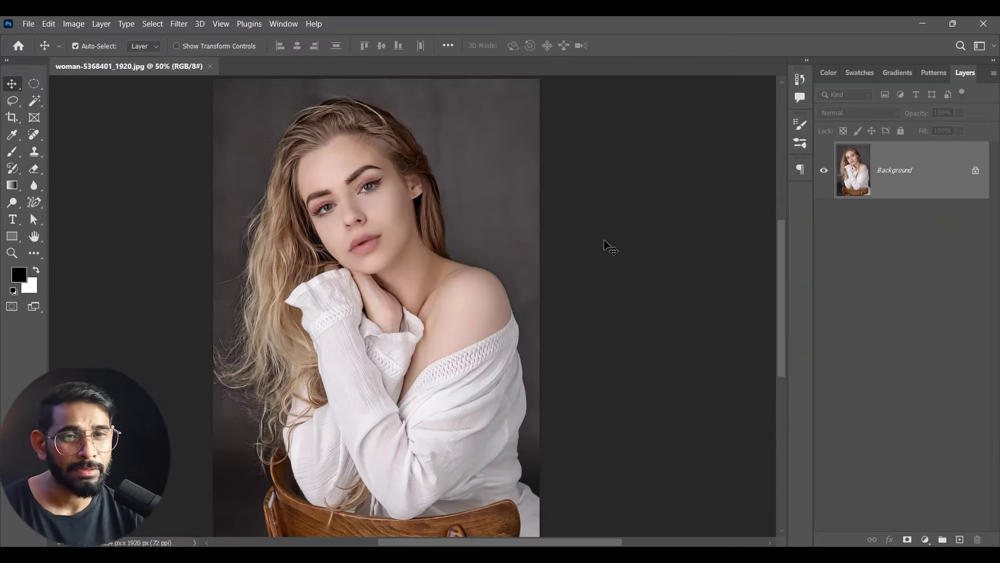
click(179, 24)
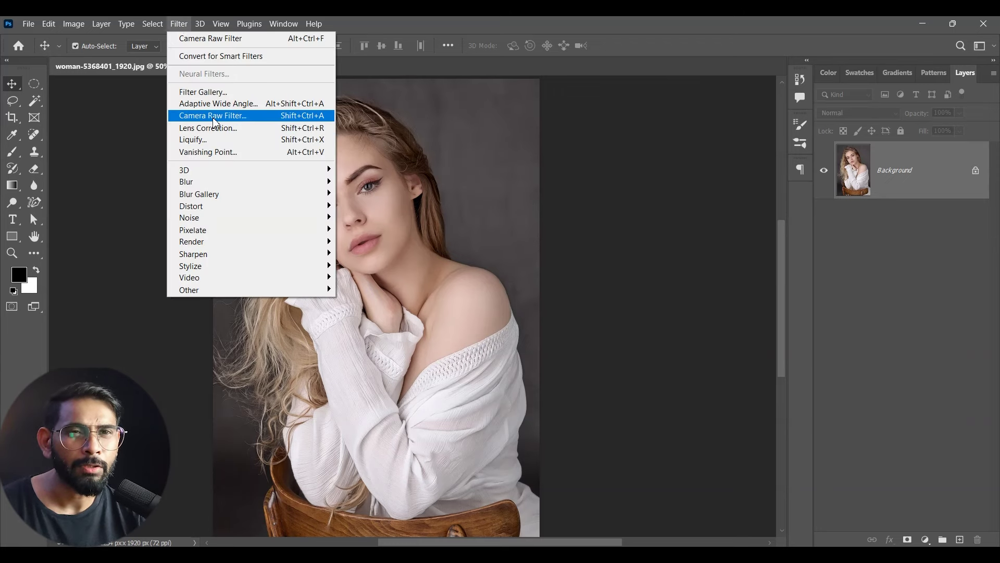
click(213, 117)
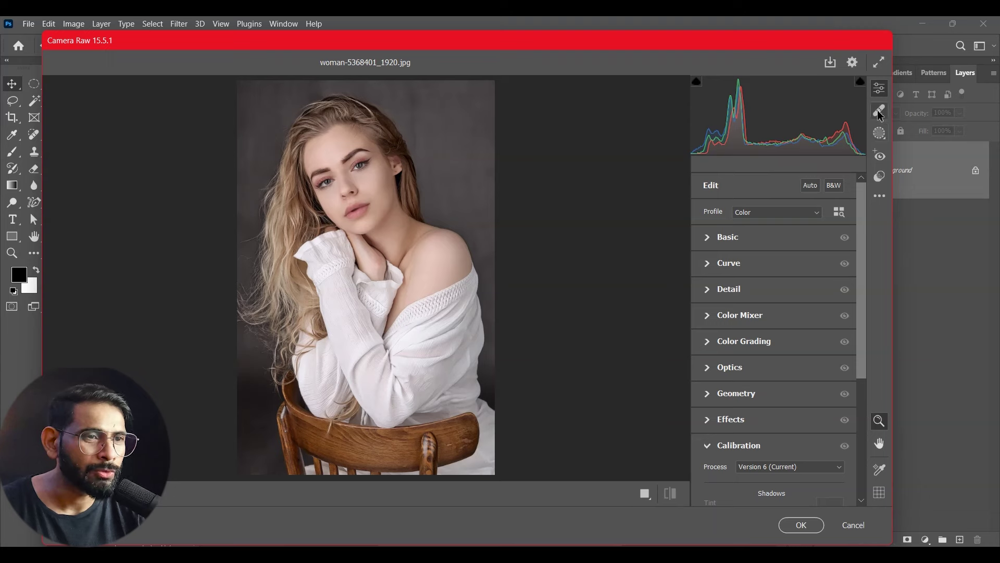
click(879, 133)
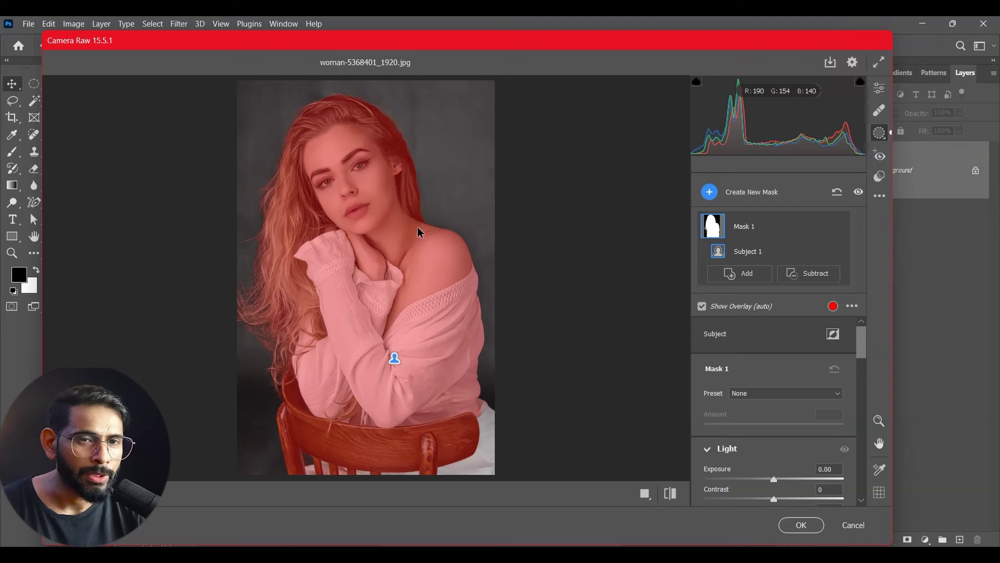
Add a Person 1 hair-only mask to Mask 1 and hide the Subject 1 component.
click(741, 274)
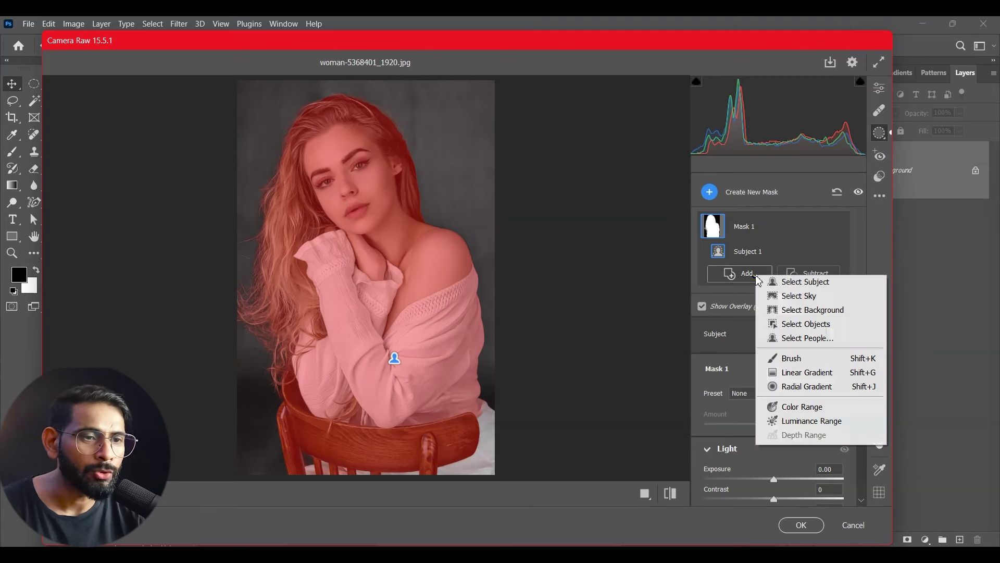
click(801, 340)
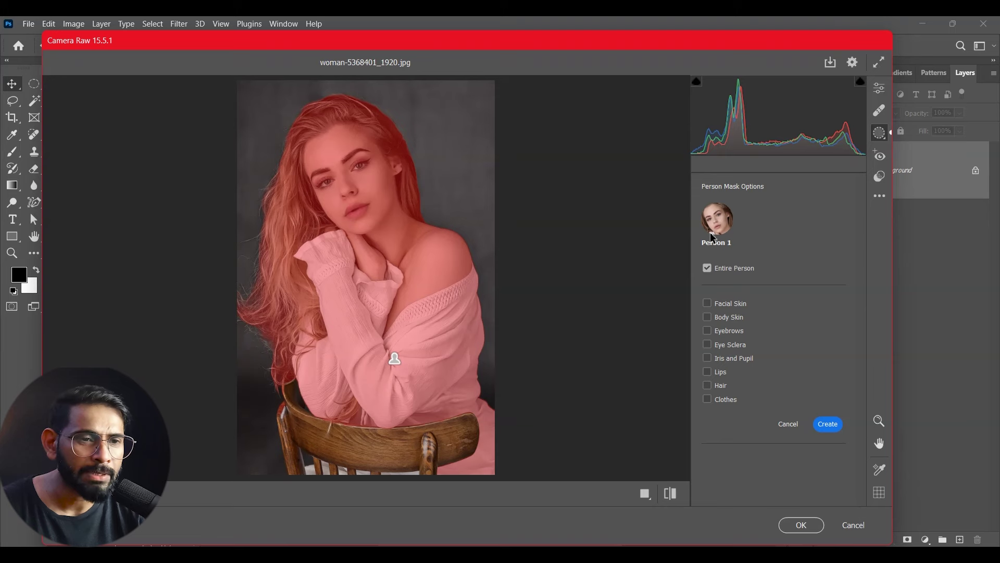
click(705, 271)
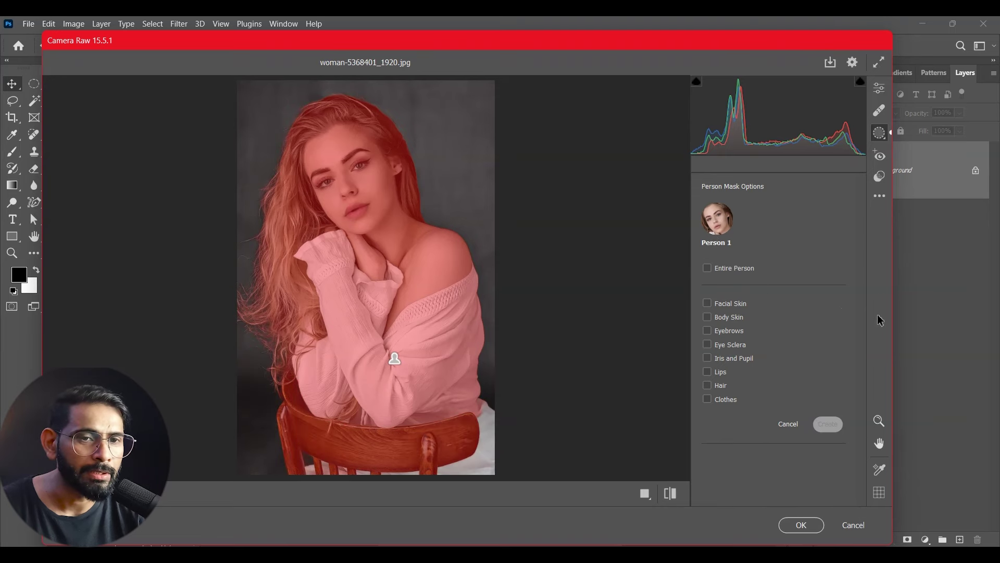
click(707, 268)
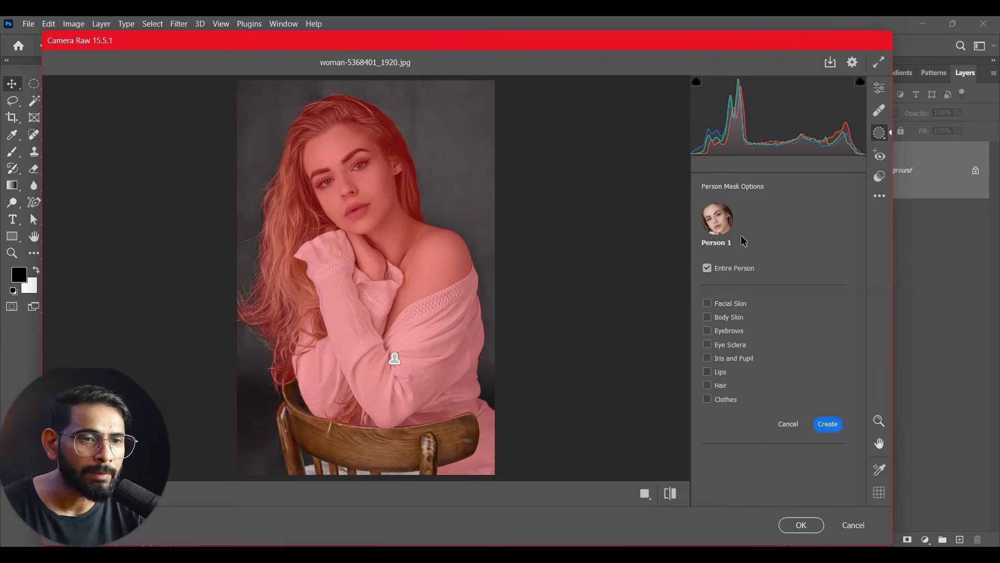
click(707, 270)
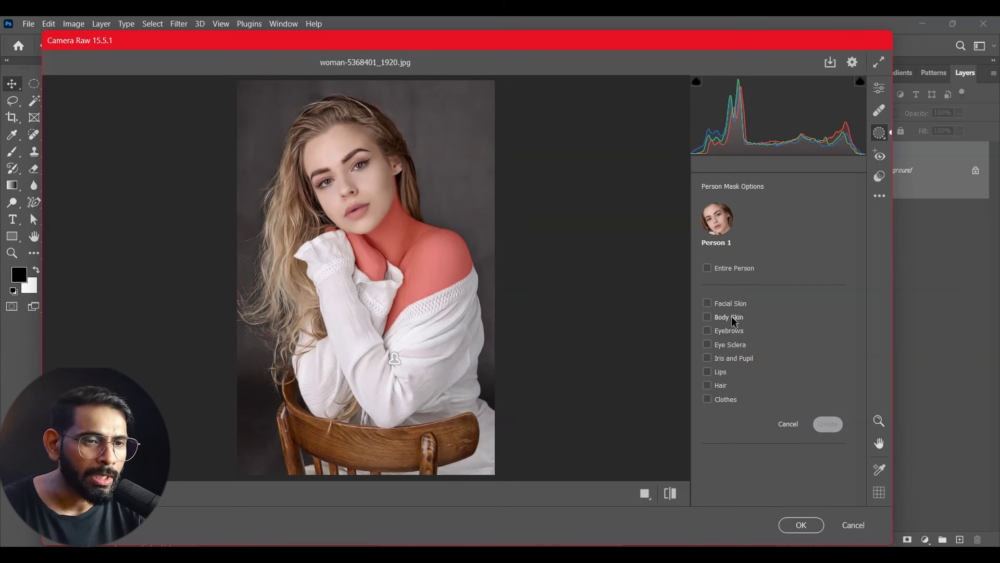
click(708, 386)
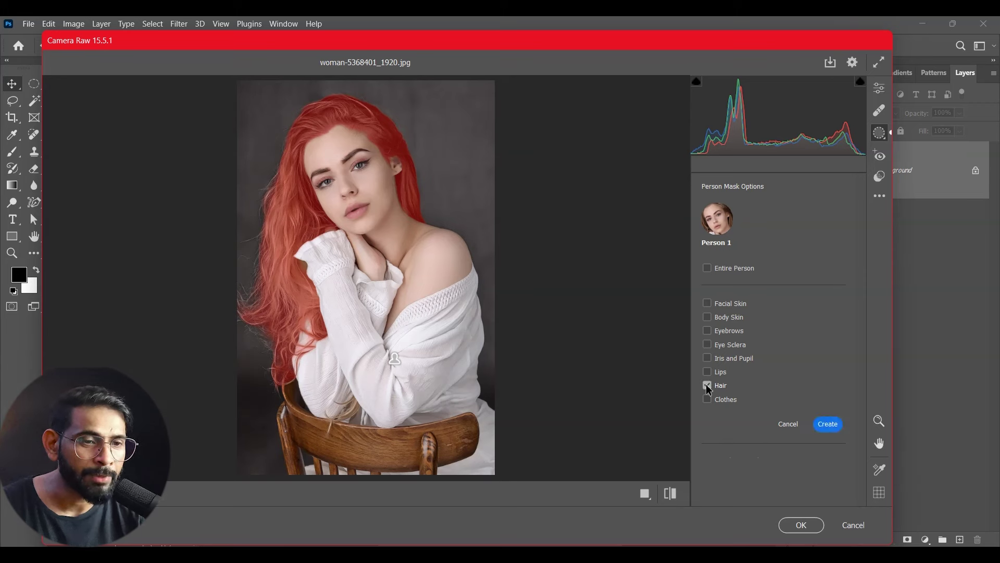
click(827, 423)
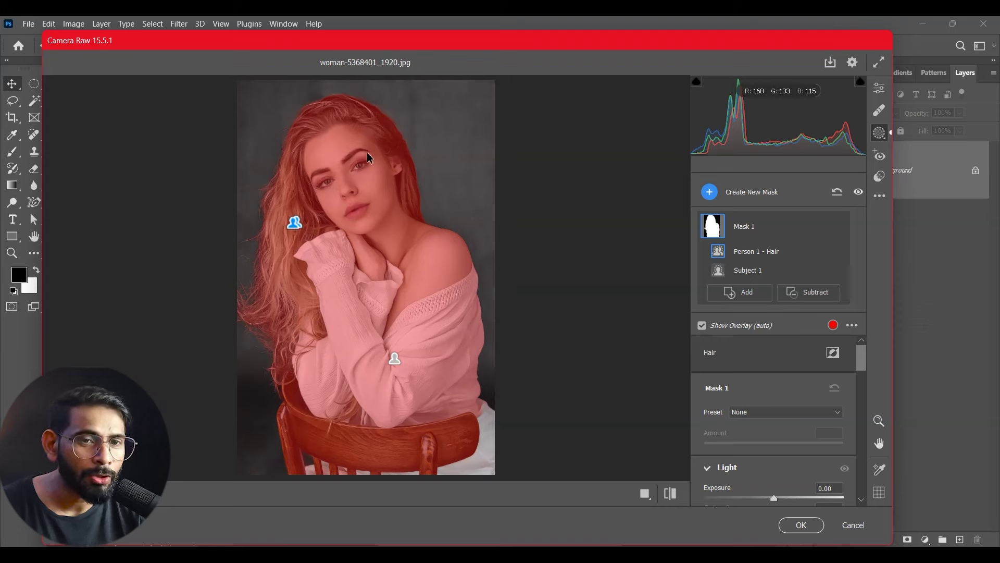
click(821, 269)
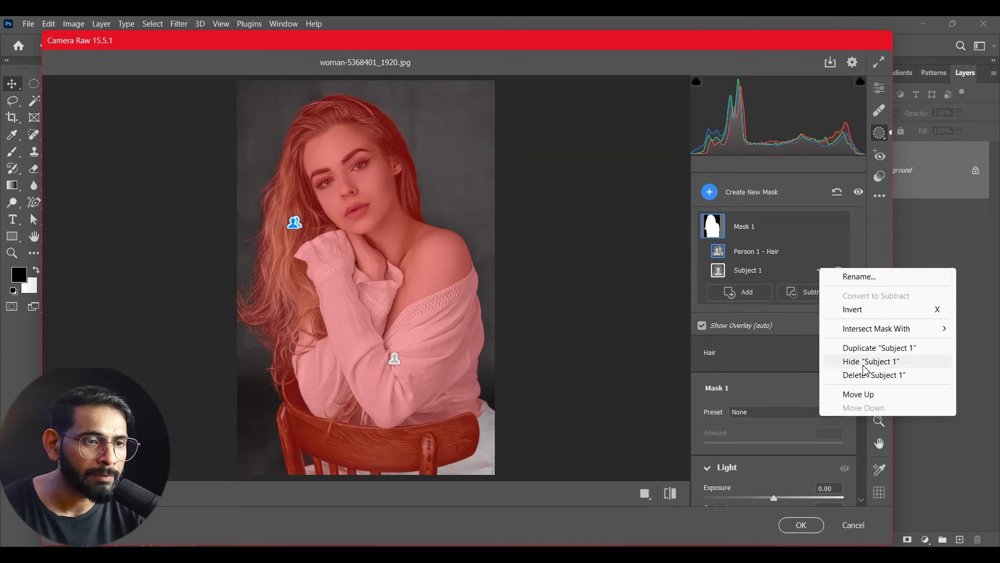
click(864, 365)
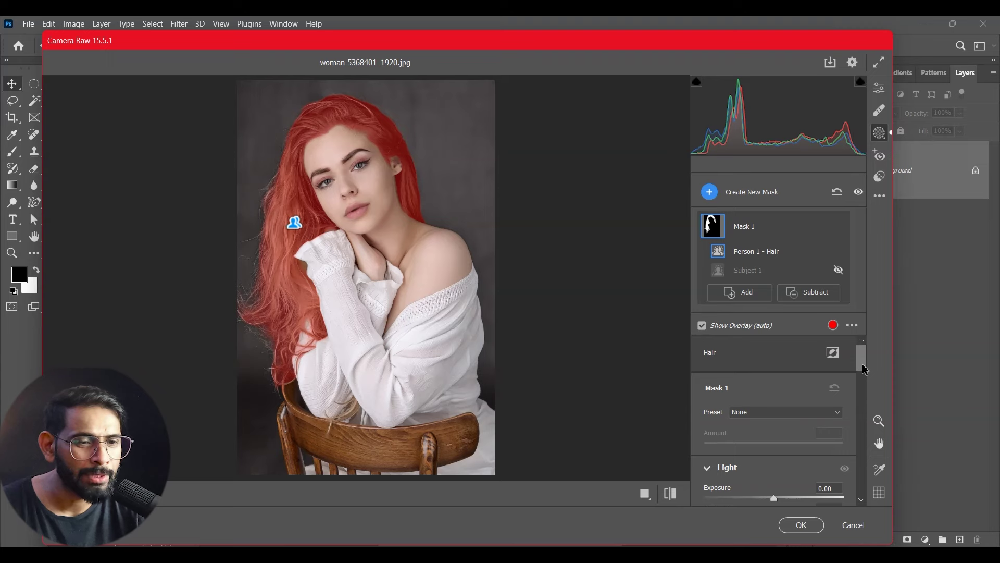
Shift the hair mask's hue to purple after testing Temperature and Tint, then apply Camera Raw.
drag(864, 368, 867, 412)
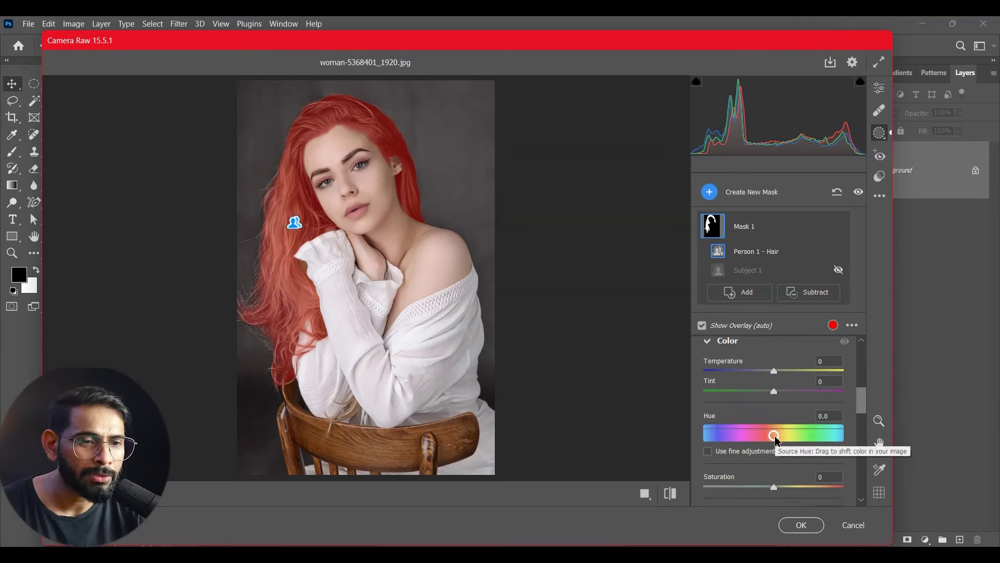
drag(773, 434, 727, 445)
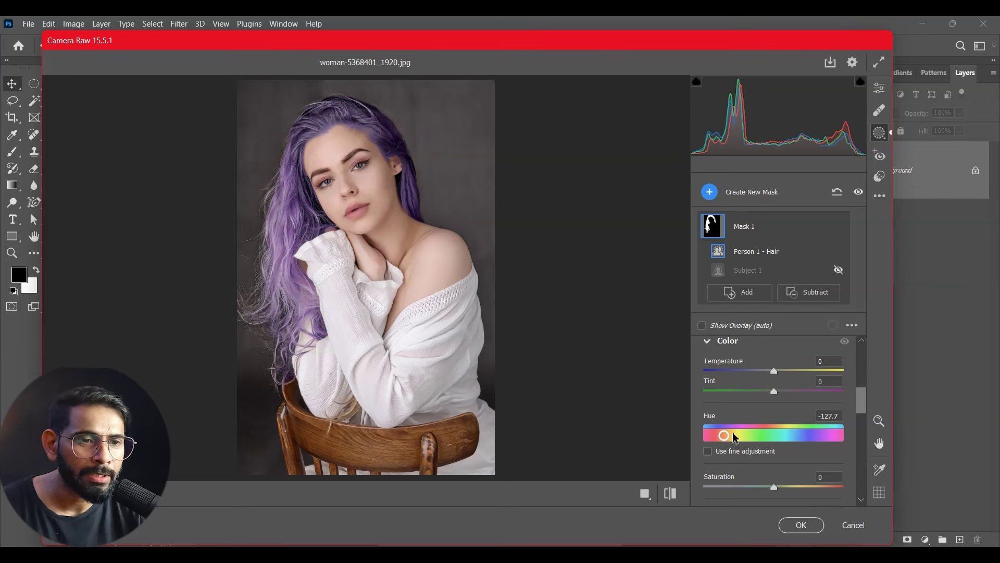
drag(774, 373, 732, 403)
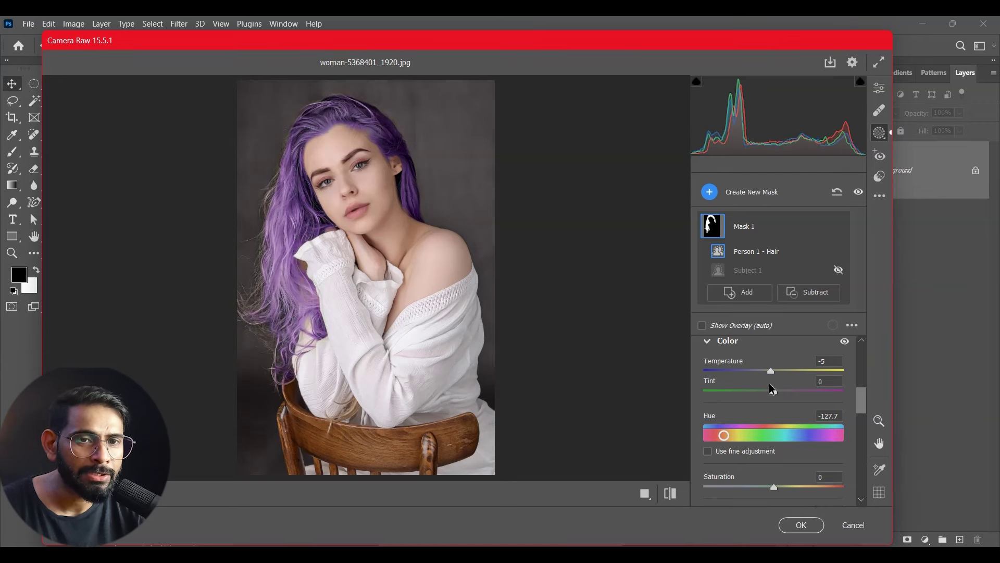
mouse_move(780, 392)
mouse_down()
mouse_move(815, 395)
mouse_move(802, 406)
mouse_up()
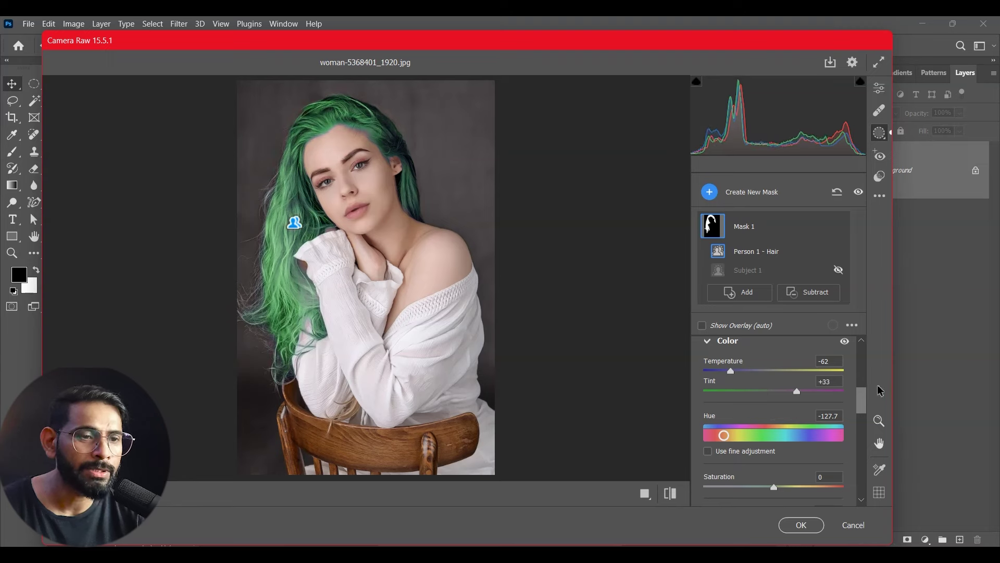
scroll(861, 407, down, 3)
scroll(861, 417, down, 3)
scroll(861, 437, down, 2)
scroll(861, 453, down, 3)
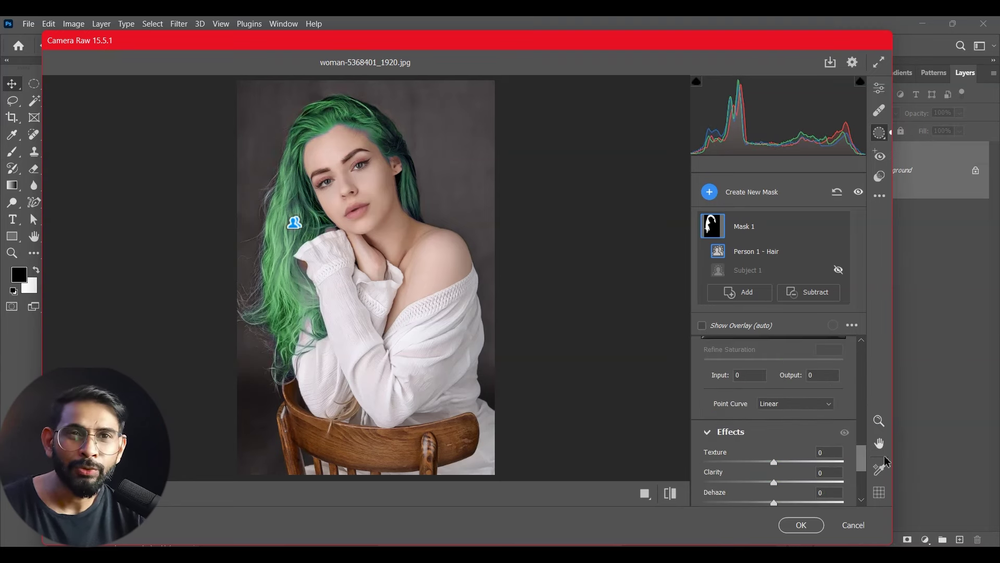
mouse_move(885, 462)
mouse_down()
mouse_move(891, 358)
mouse_move(889, 398)
mouse_up()
mouse_move(774, 405)
mouse_down()
mouse_move(831, 405)
mouse_move(720, 406)
mouse_move(737, 405)
mouse_up()
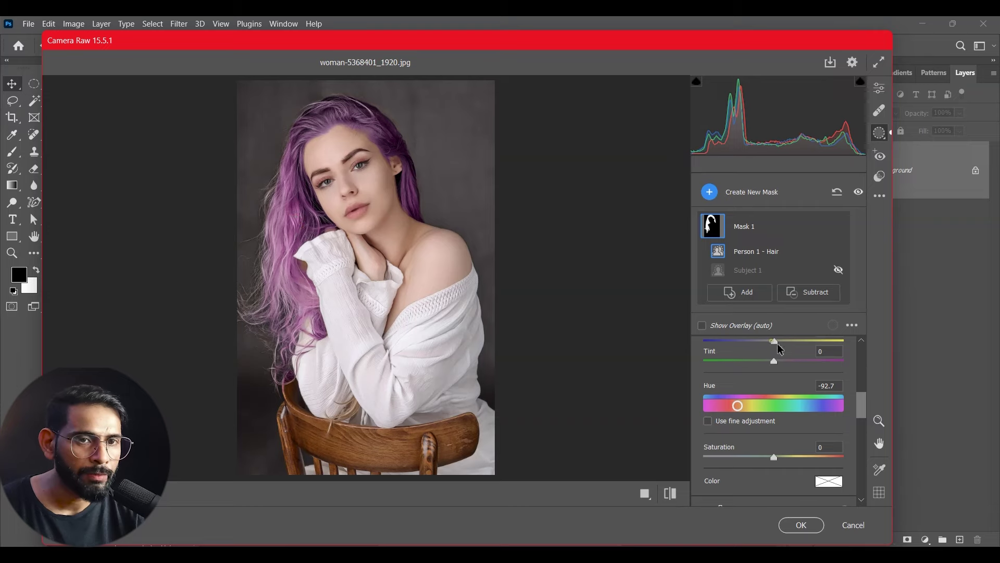
click(801, 525)
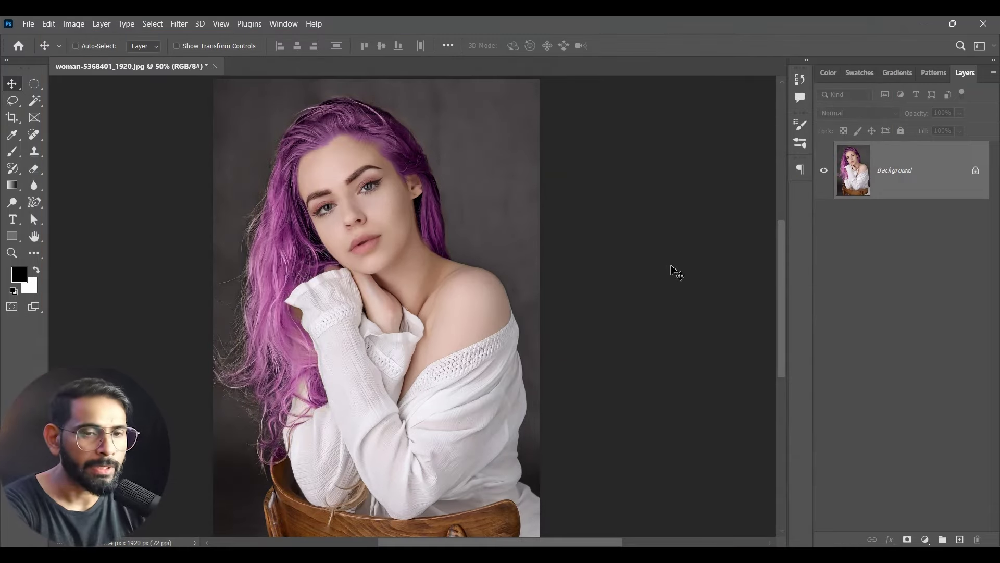
Zoom out and undo the purple hair recolour.
key(ctrl+minus)
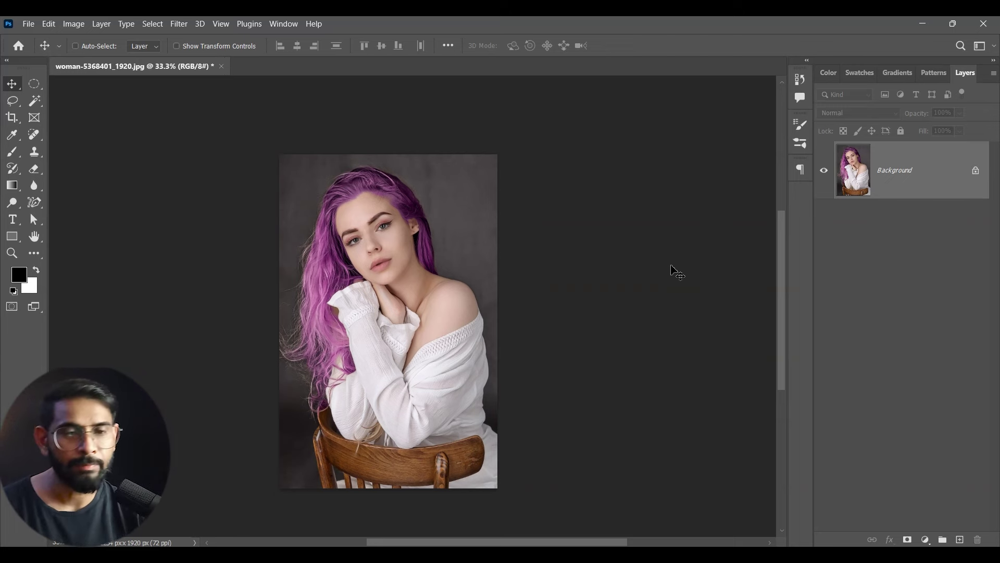
key(ctrl)
key(ctrl+z)
Reopen the portrait in the Camera Raw Filter and create a whole-subject mask.
click(177, 24)
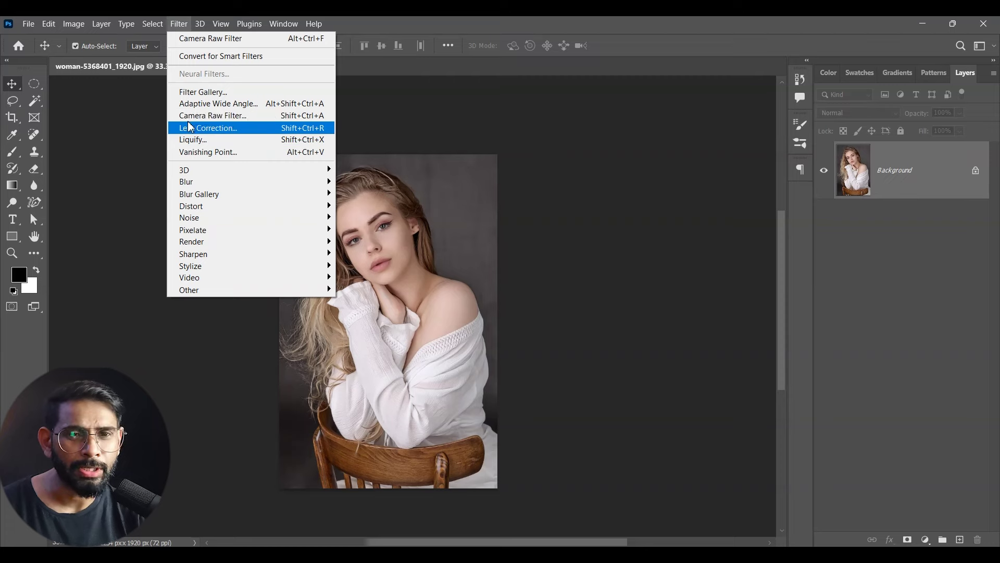
click(201, 119)
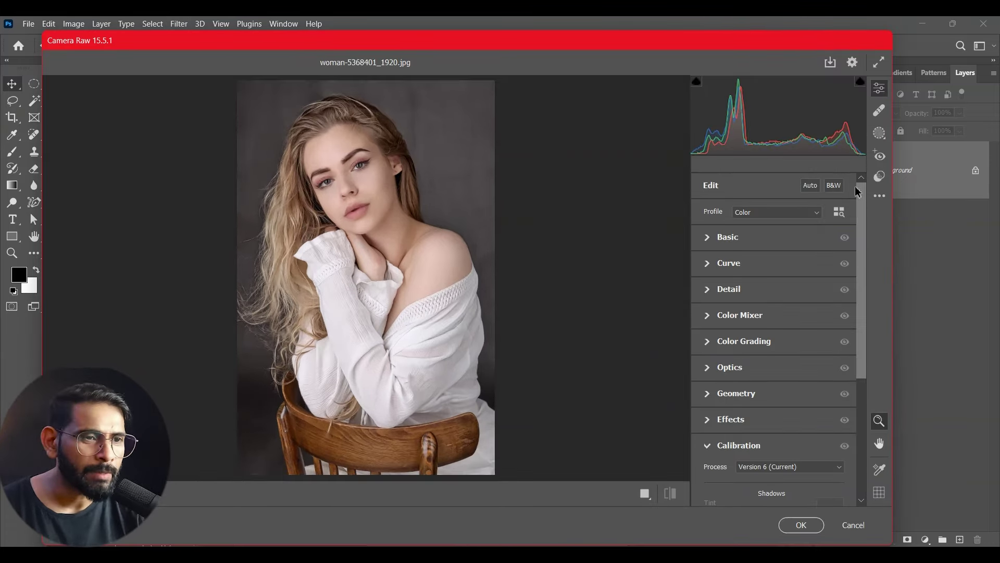
click(880, 134)
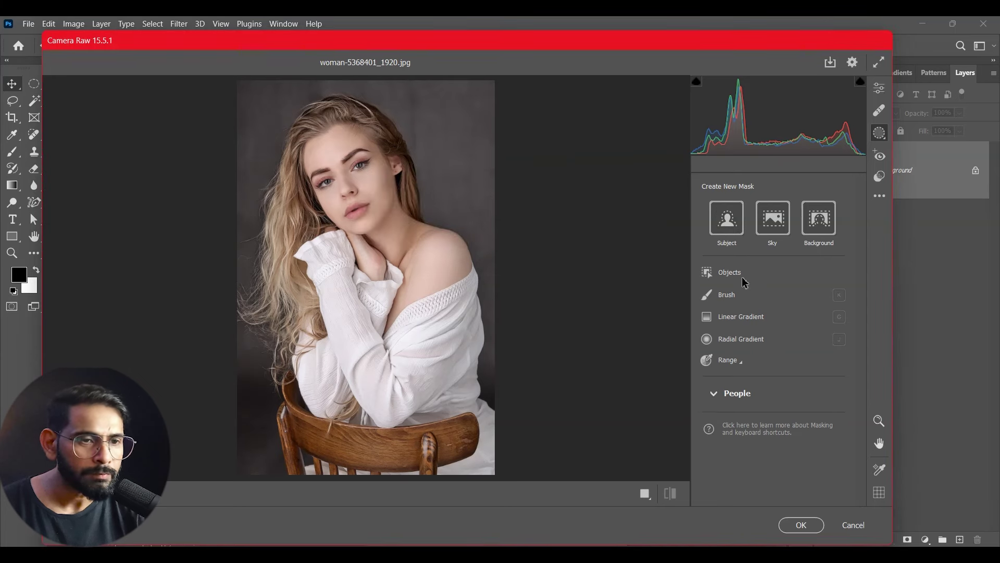
click(728, 231)
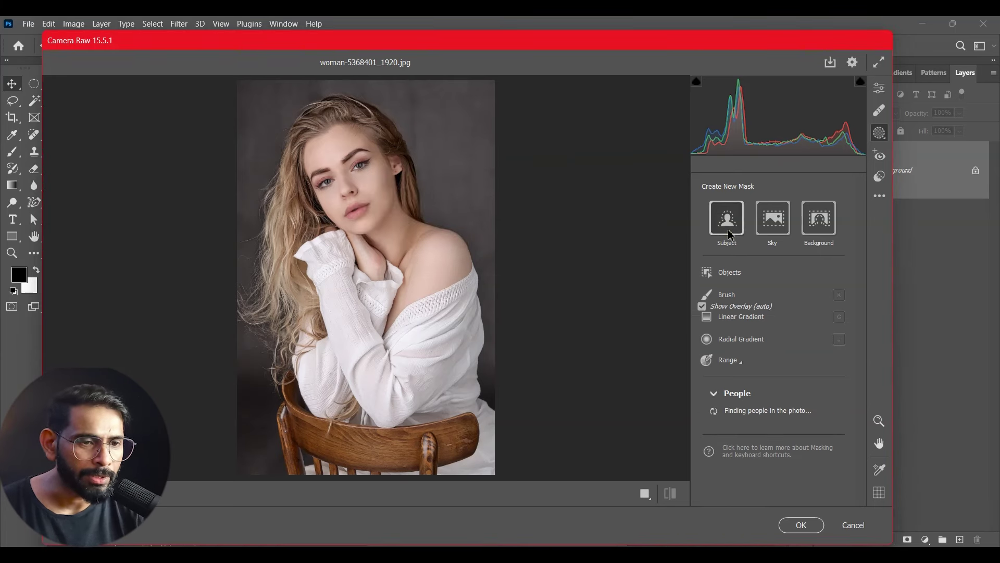
Add a Person 1 clothes-only mask to Mask 1 and hide the Subject 1 component.
click(758, 275)
click(830, 349)
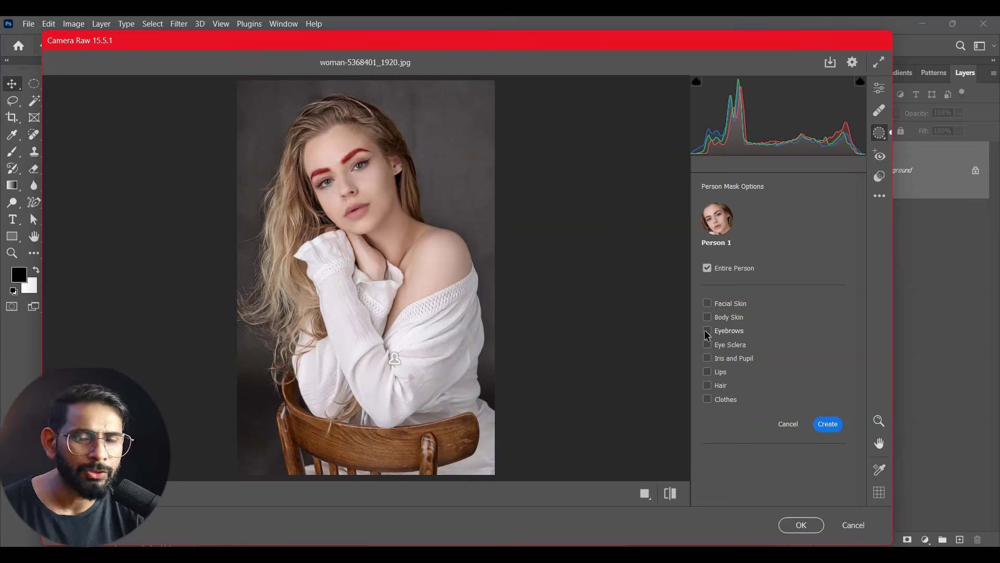
click(707, 372)
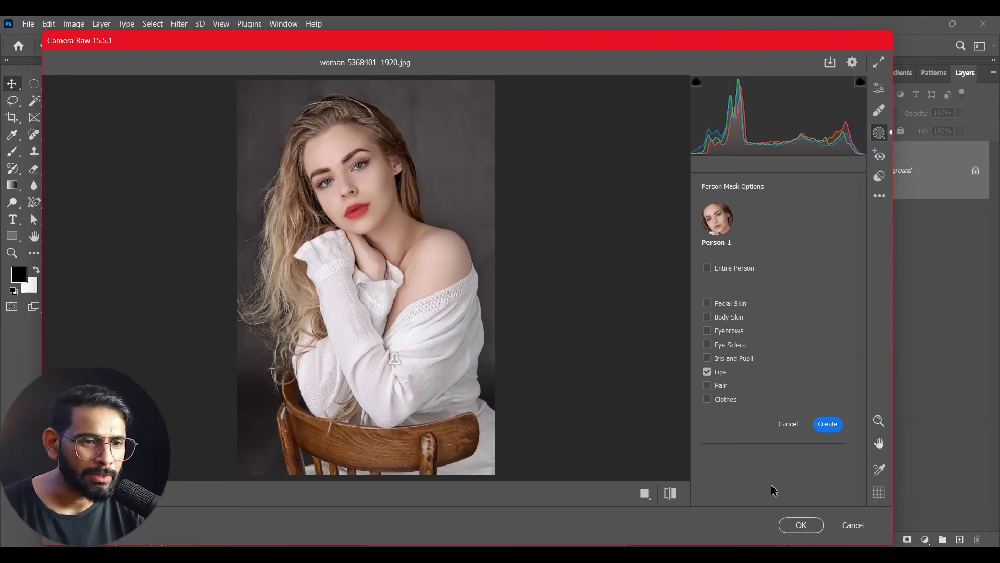
click(708, 386)
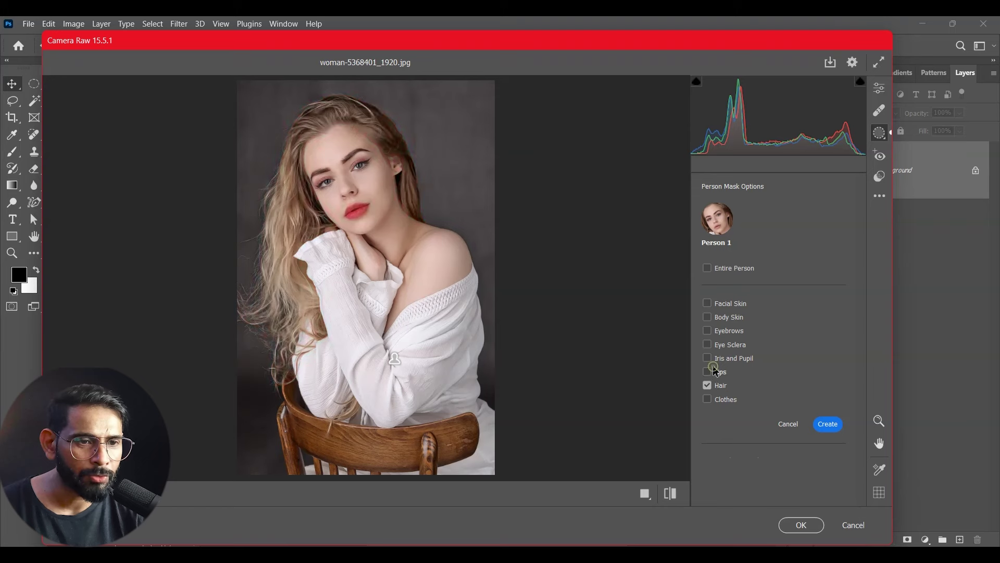
click(707, 386)
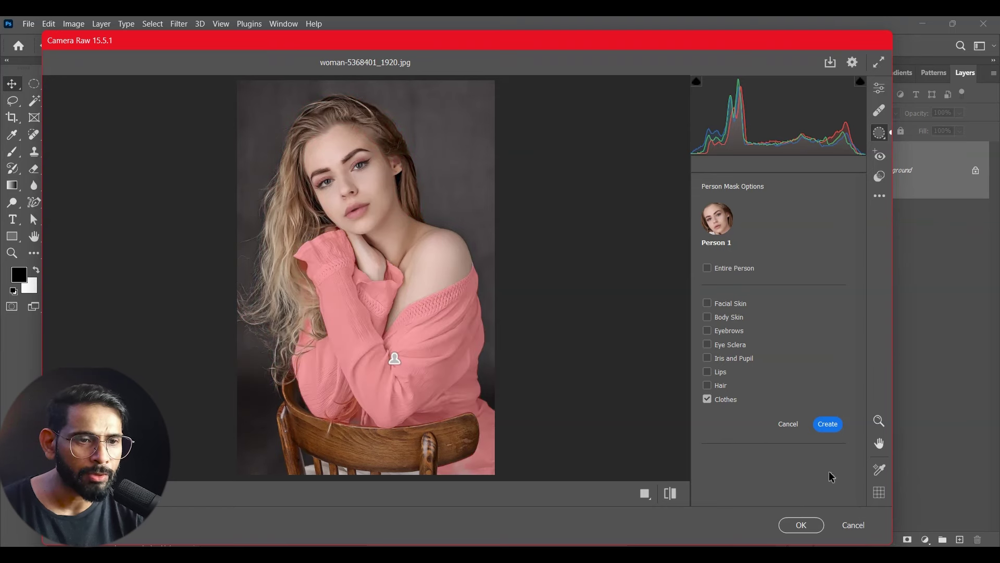
click(827, 424)
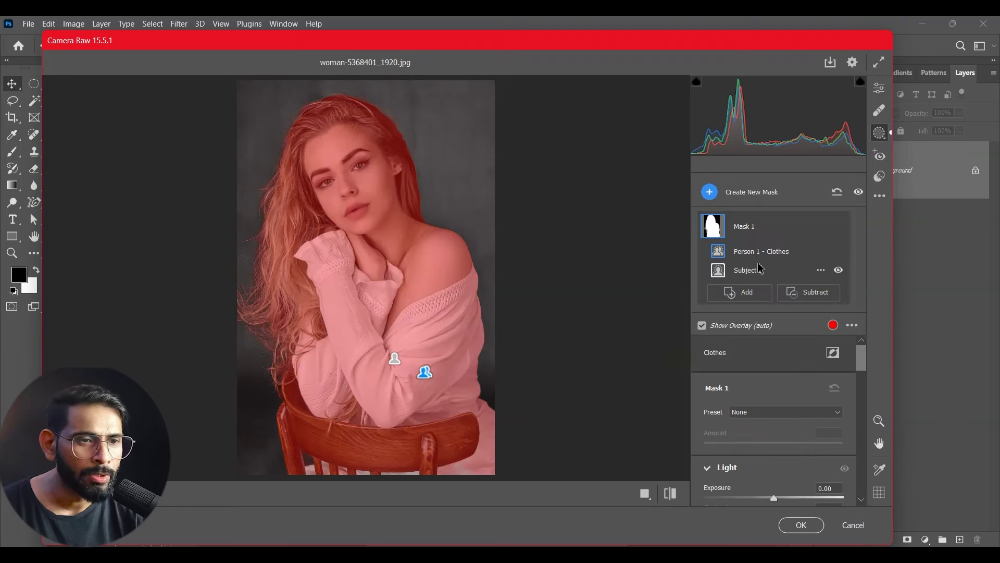
click(820, 270)
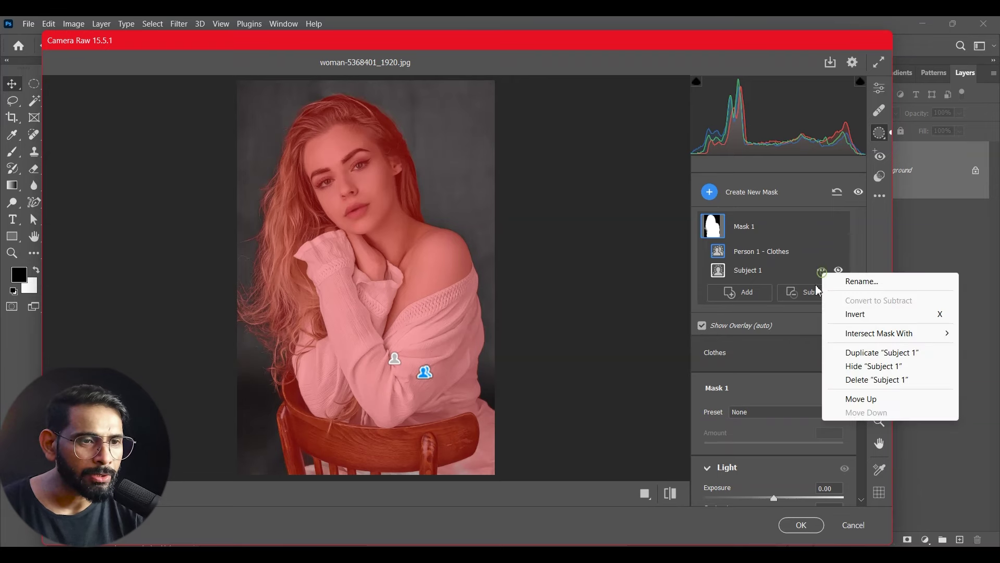
click(868, 366)
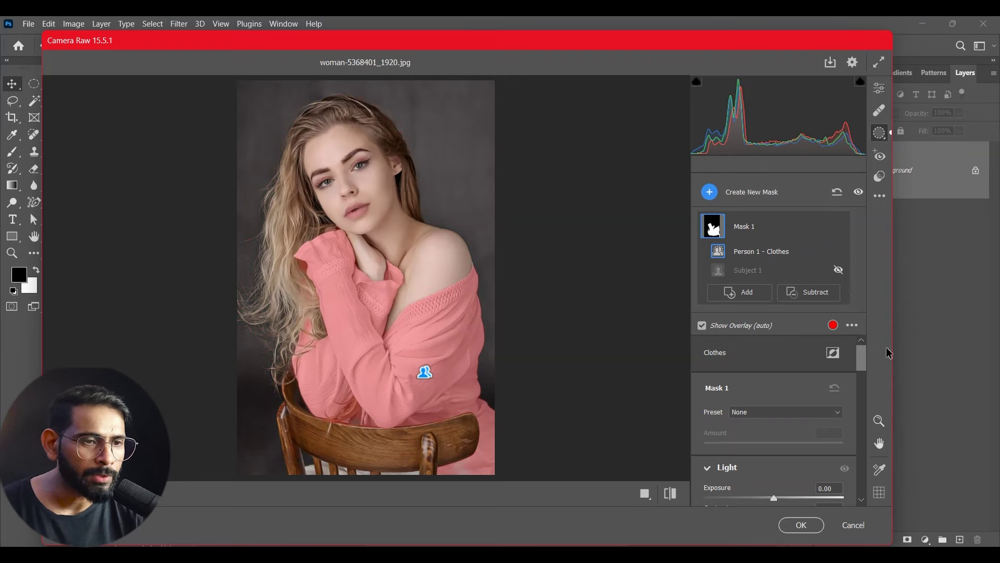
drag(863, 361, 862, 404)
Turn the masked sweater cyan: temperature -98, tint -9, hue -23.9, saturation +12.
mouse_move(774, 412)
mouse_down()
mouse_move(727, 411)
mouse_move(816, 412)
mouse_up()
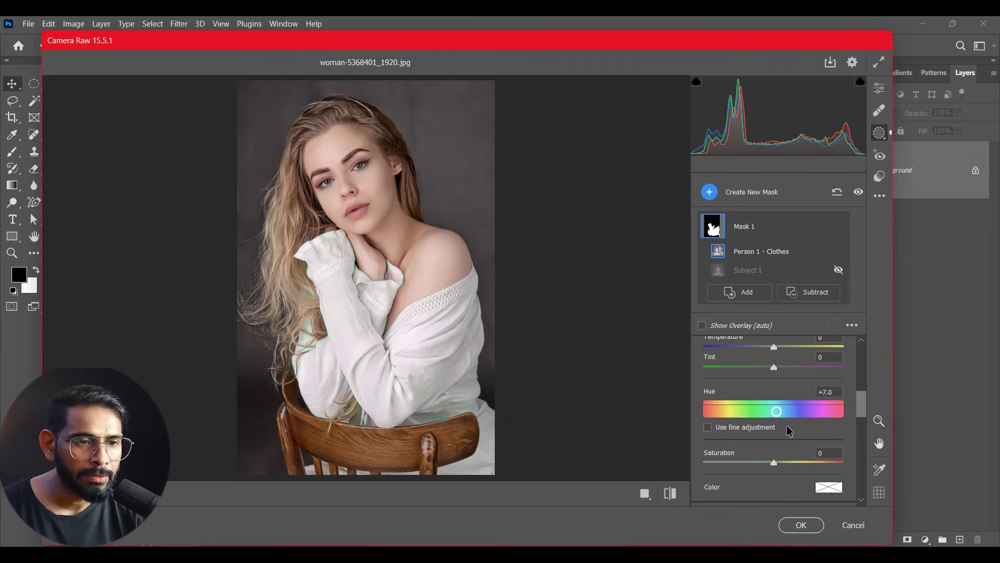
drag(773, 462, 781, 463)
drag(774, 347, 706, 346)
mouse_move(773, 367)
mouse_down()
mouse_move(816, 369)
mouse_move(767, 369)
mouse_up()
mouse_move(766, 412)
mouse_down()
mouse_move(736, 413)
mouse_move(764, 412)
mouse_up()
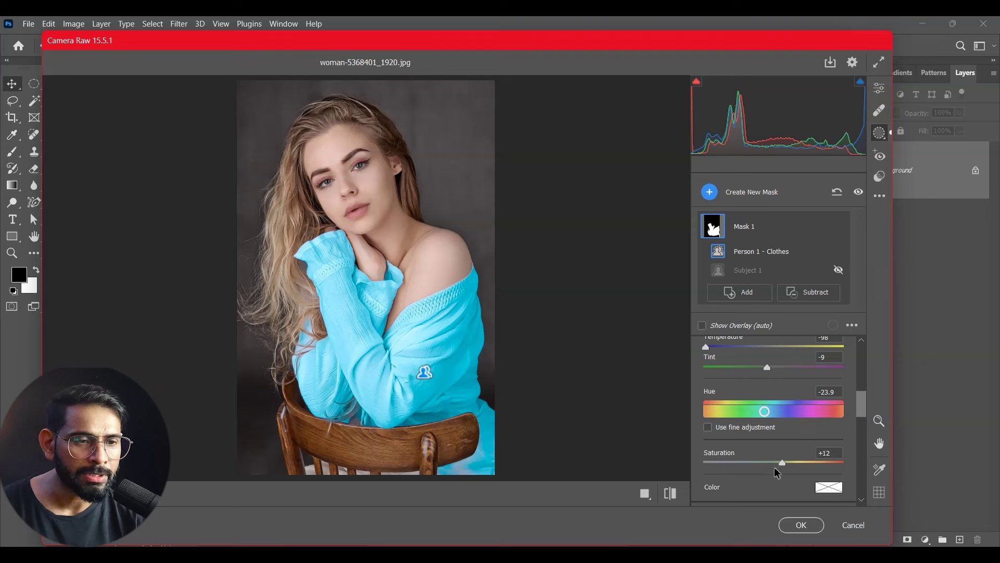
Raise the cyan top's Saturation to about +93, apply it, and bring up the beach photo.
drag(782, 462, 834, 462)
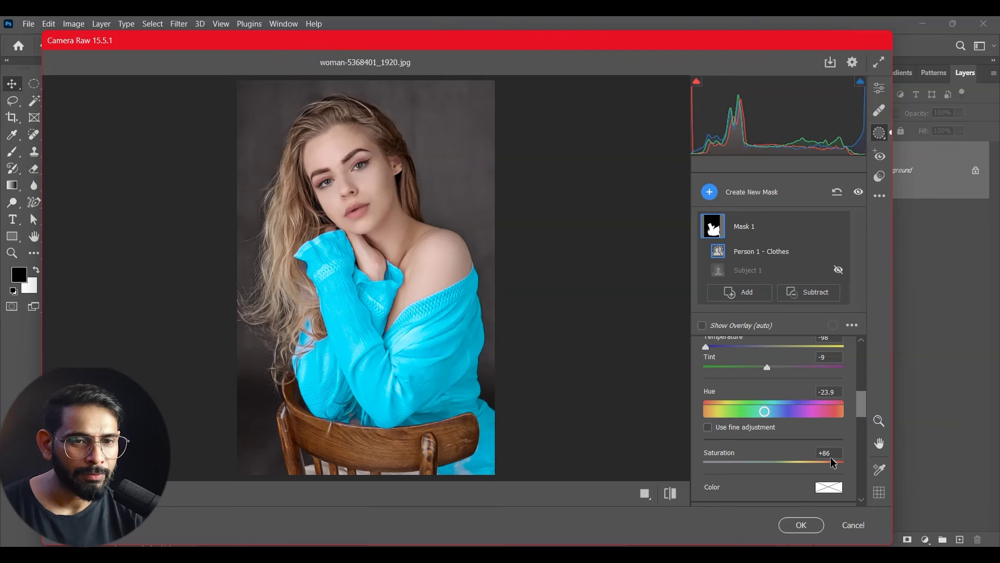
click(819, 525)
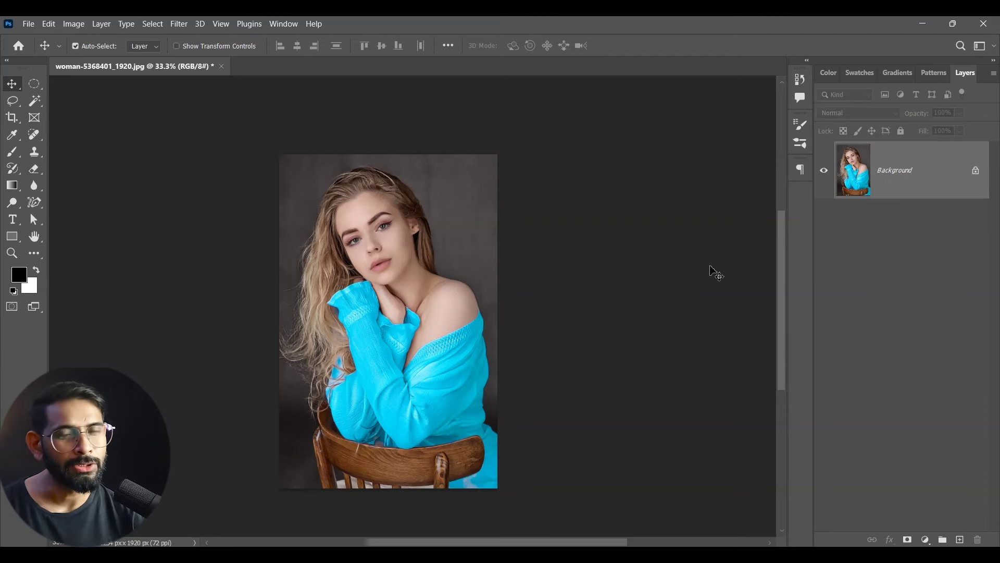
click(179, 24)
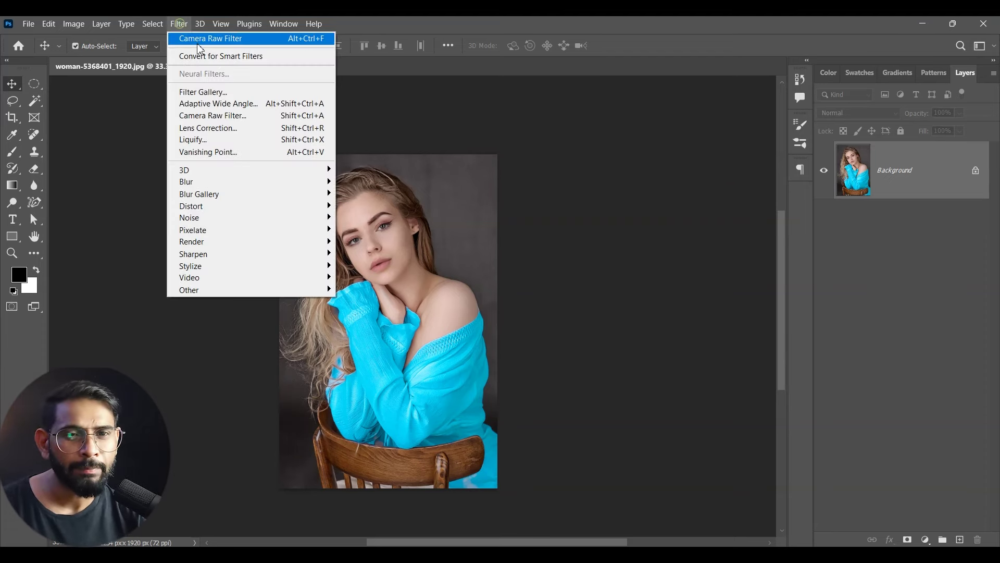
click(235, 121)
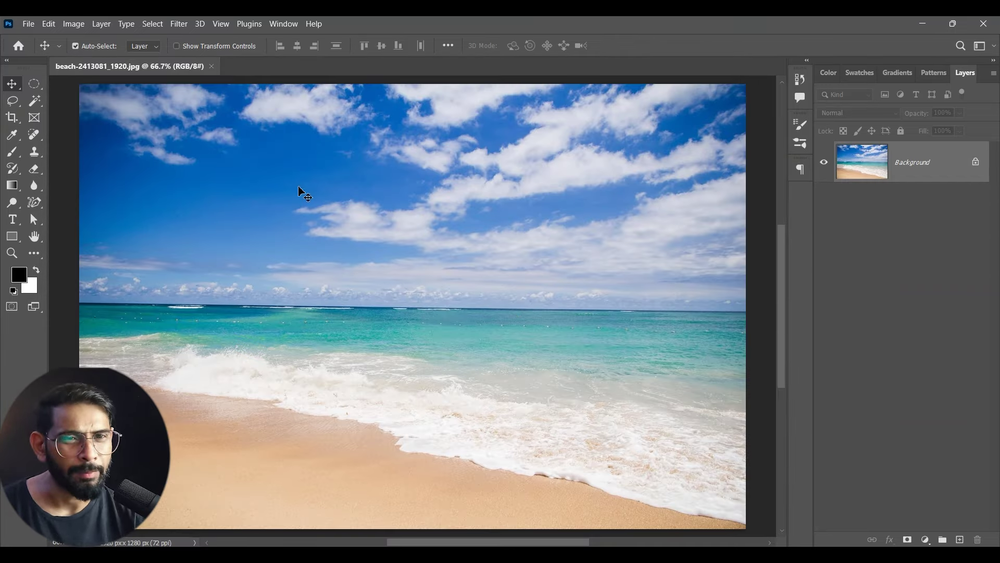
click(178, 24)
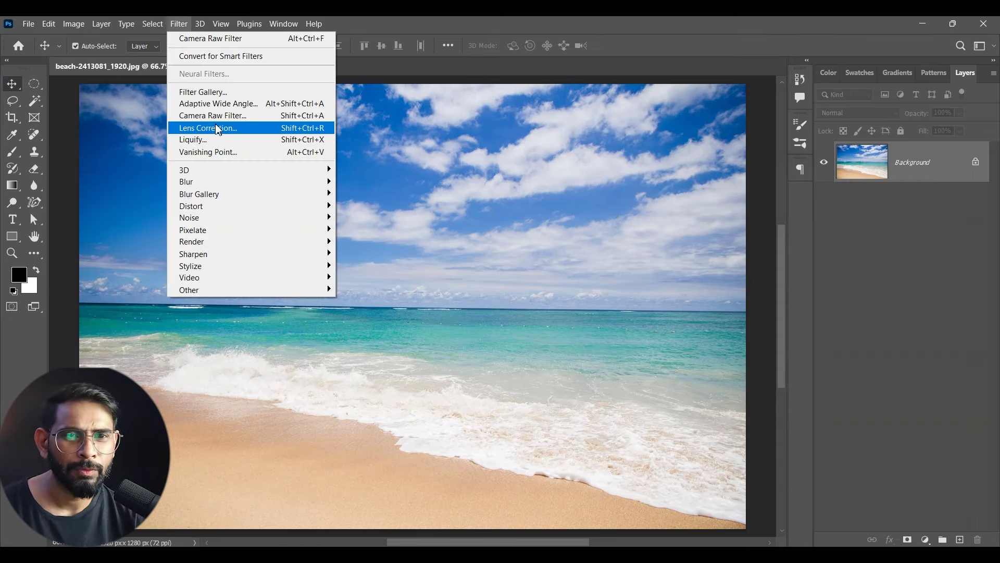
Open the beach photo in Camera Raw Filter and create a Sky mask.
click(294, 117)
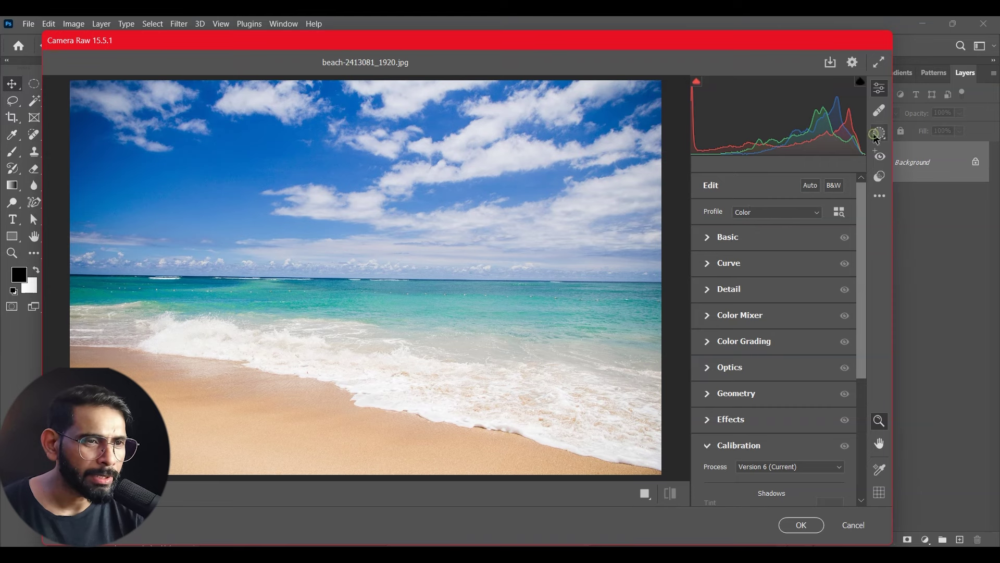
click(877, 137)
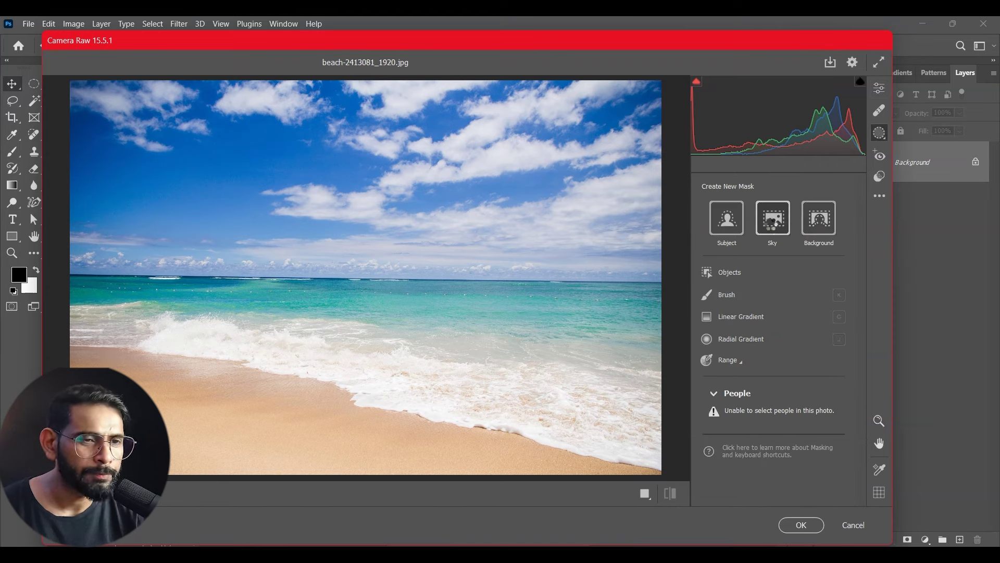
click(769, 227)
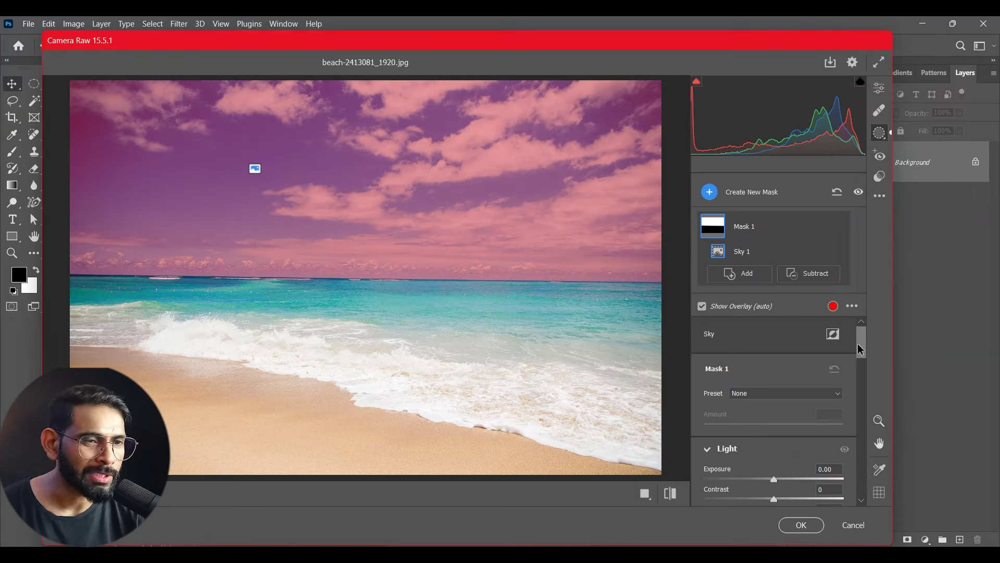
Tune the sky mask's Color sliders, trying purple before settling on a natural deep blue.
drag(862, 356, 862, 391)
mouse_move(774, 474)
mouse_down()
mouse_move(753, 475)
mouse_move(786, 474)
mouse_up()
mouse_move(774, 410)
mouse_down()
mouse_move(739, 410)
mouse_move(786, 410)
mouse_up()
mouse_move(786, 474)
mouse_down()
mouse_move(750, 474)
mouse_move(770, 474)
mouse_up()
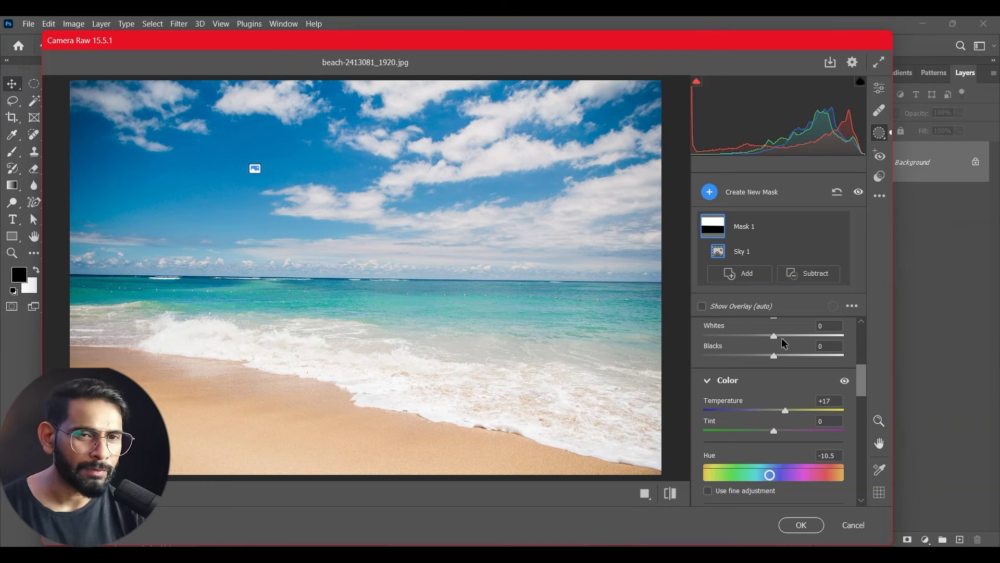
drag(774, 336, 824, 336)
drag(774, 356, 758, 355)
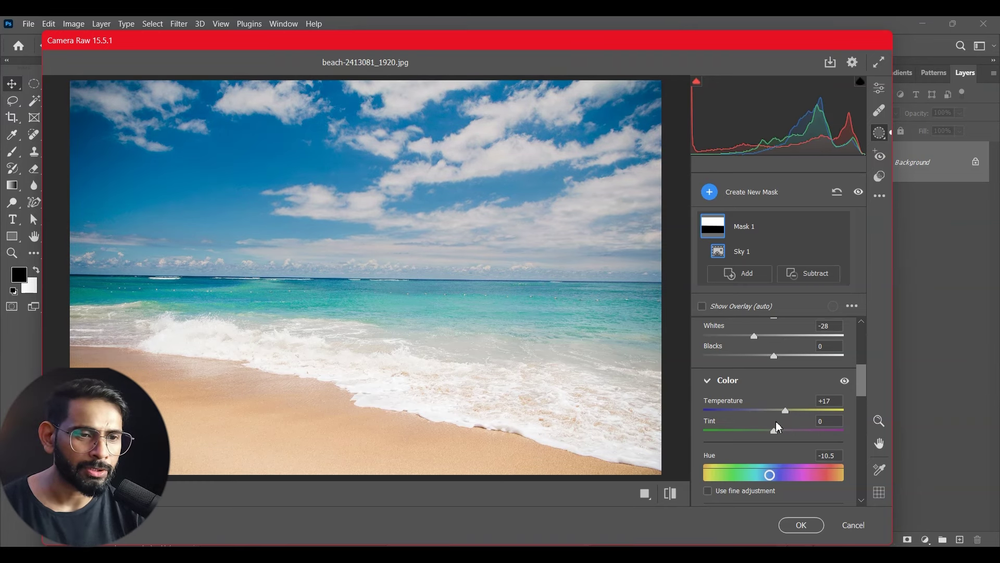
scroll(800, 430, down, 2)
scroll(800, 429, down, 5)
Darken the sky with the mask's Curve, then exit Camera Raw.
drag(779, 374, 791, 395)
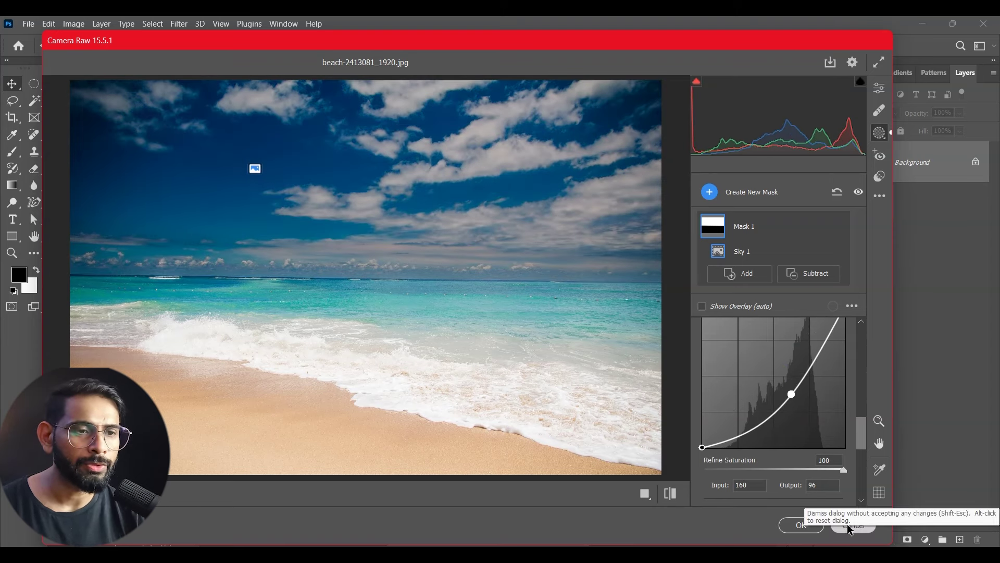
click(875, 444)
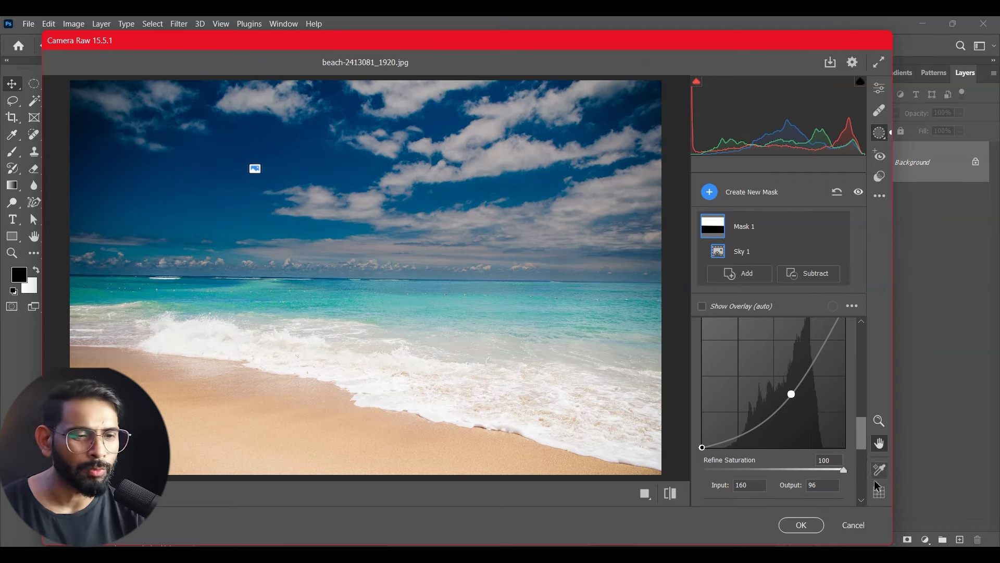
click(853, 525)
key(Return)
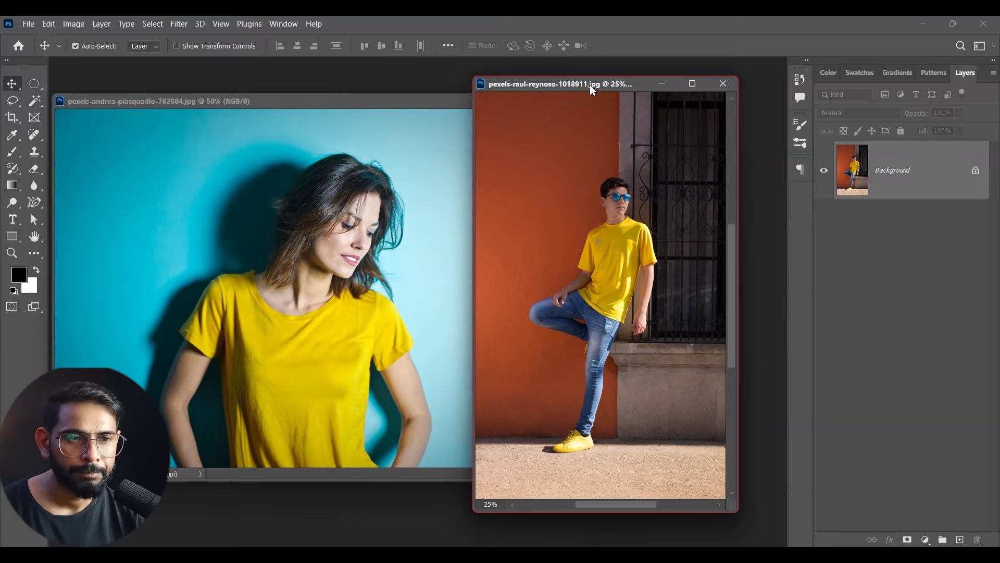
Close the orange-wall photo and open the teal-backdrop portrait in Camera Raw Filter.
drag(592, 90, 566, 99)
click(697, 93)
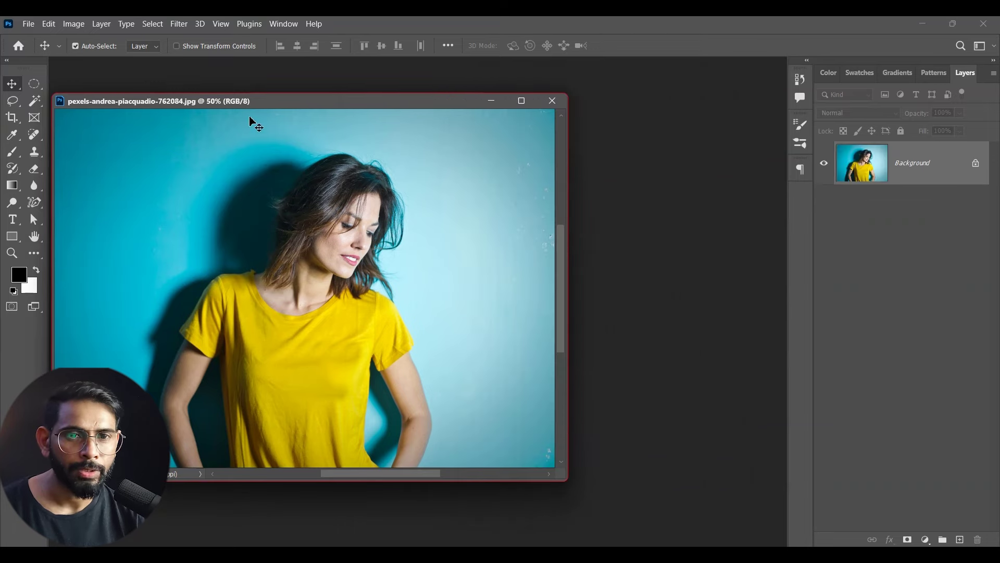
drag(273, 100, 318, 100)
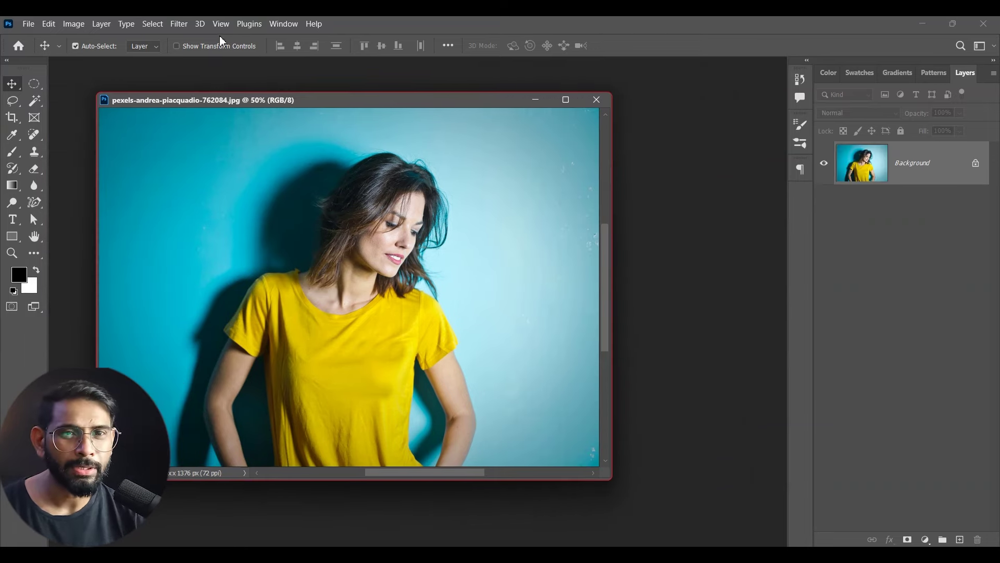
click(199, 24)
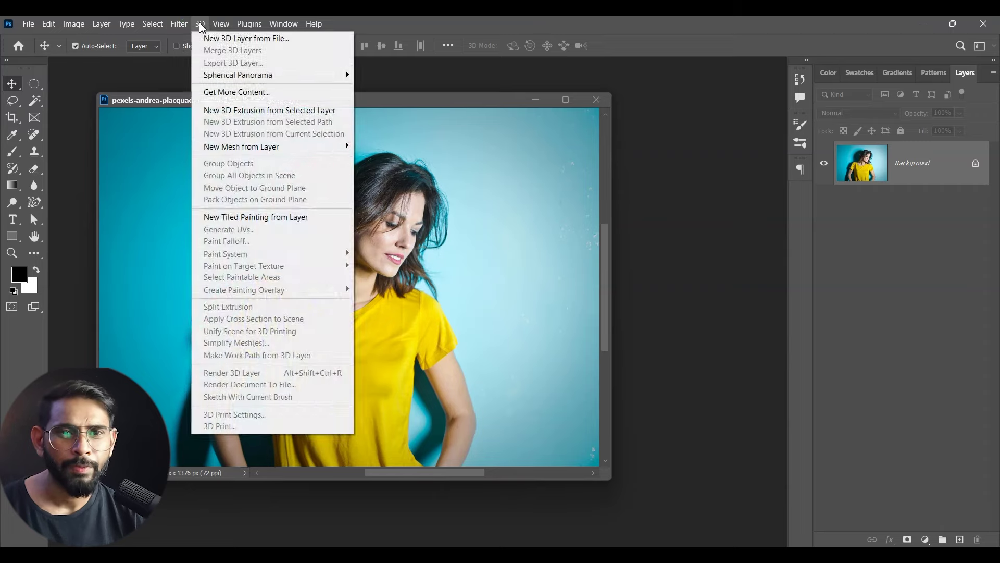
click(212, 115)
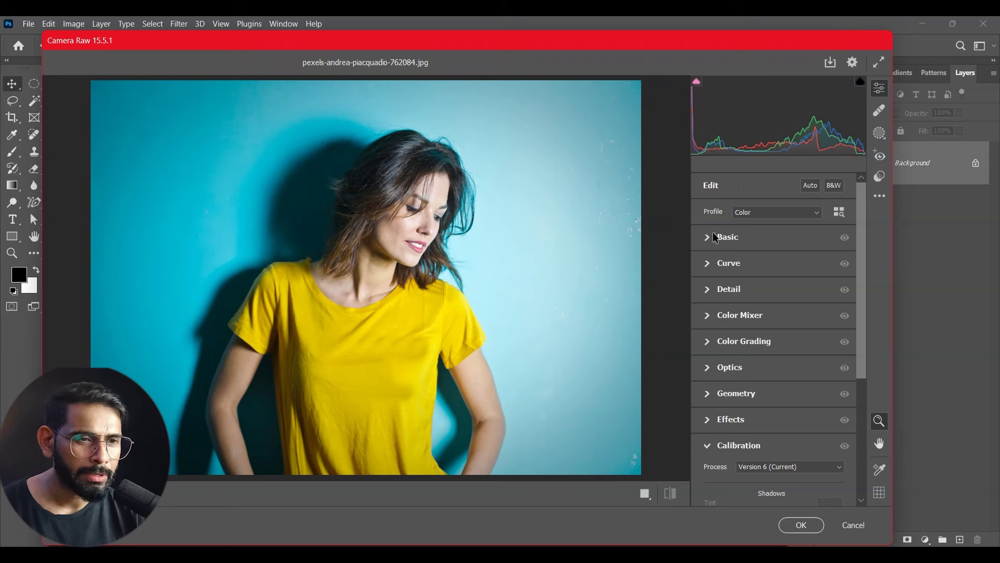
Create a Background mask behind the woman in the yellow shirt.
click(880, 136)
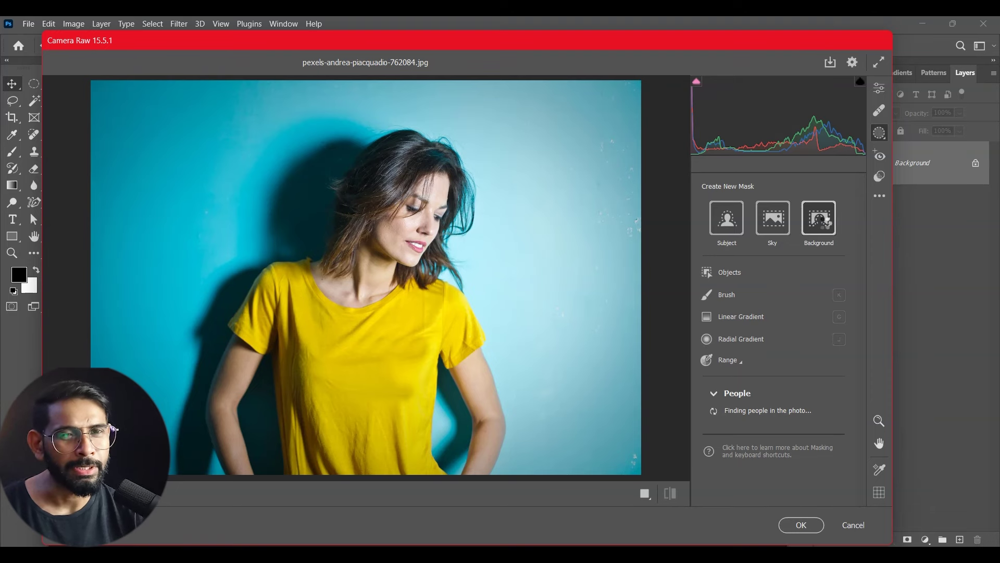
click(824, 224)
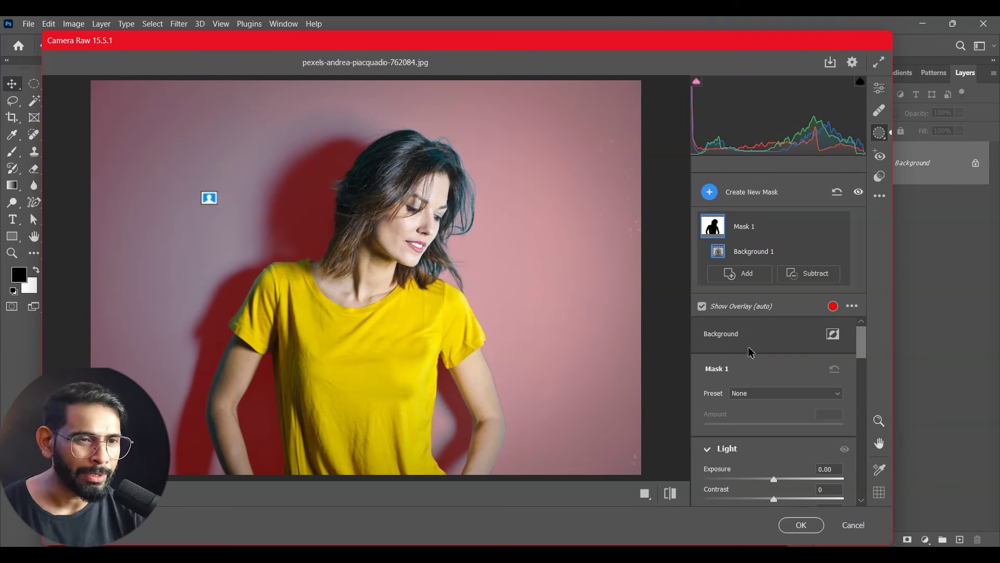
click(740, 274)
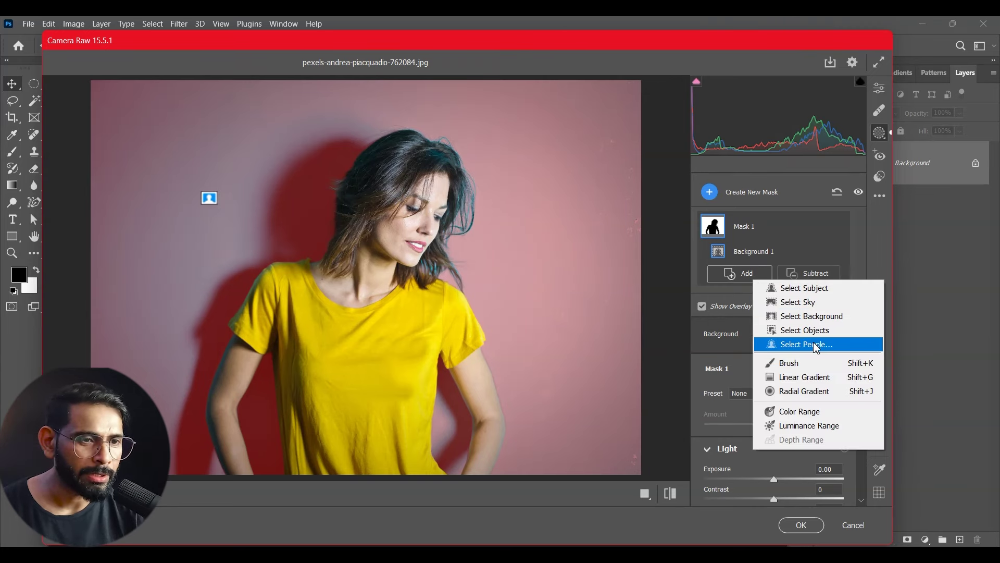
click(871, 242)
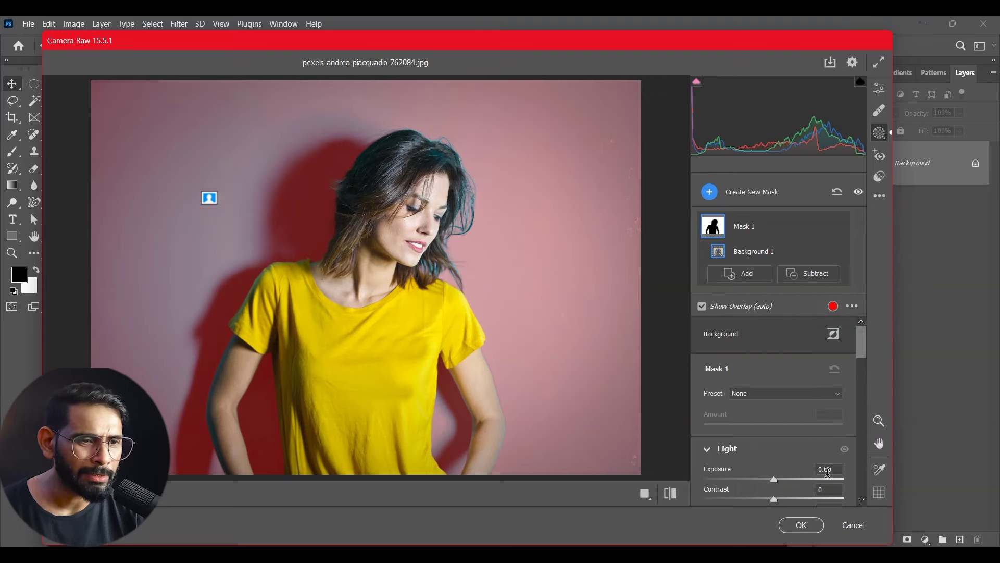
Shift the masked backdrop to purple with Temperature, Tint and Hue, then apply it.
scroll(782, 411, down, 5)
scroll(781, 411, down, 2)
scroll(781, 412, up, 2)
mouse_move(775, 411)
mouse_down()
mouse_move(718, 413)
mouse_move(794, 412)
mouse_up()
mouse_move(774, 366)
mouse_down()
mouse_move(795, 367)
mouse_move(741, 349)
mouse_up()
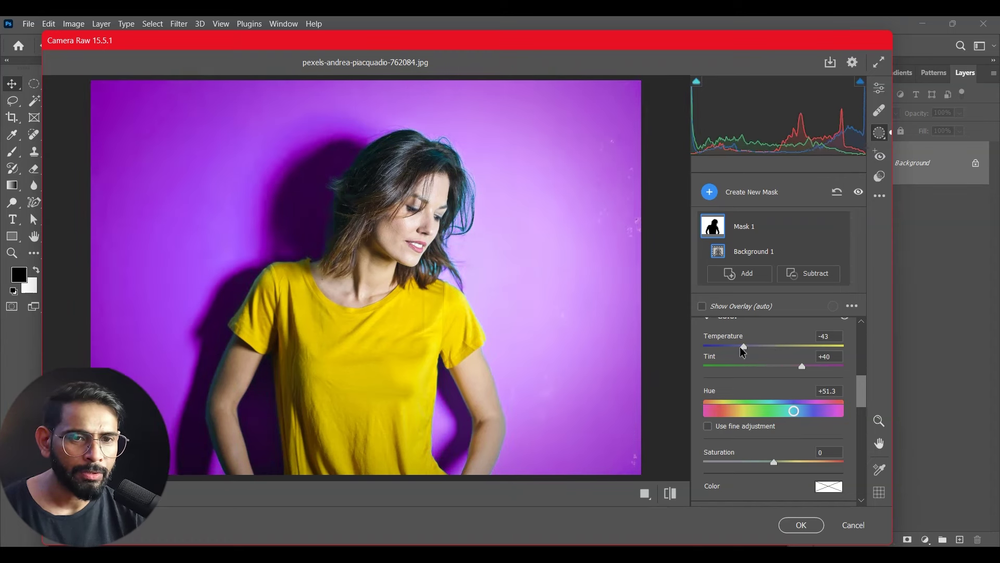
click(799, 524)
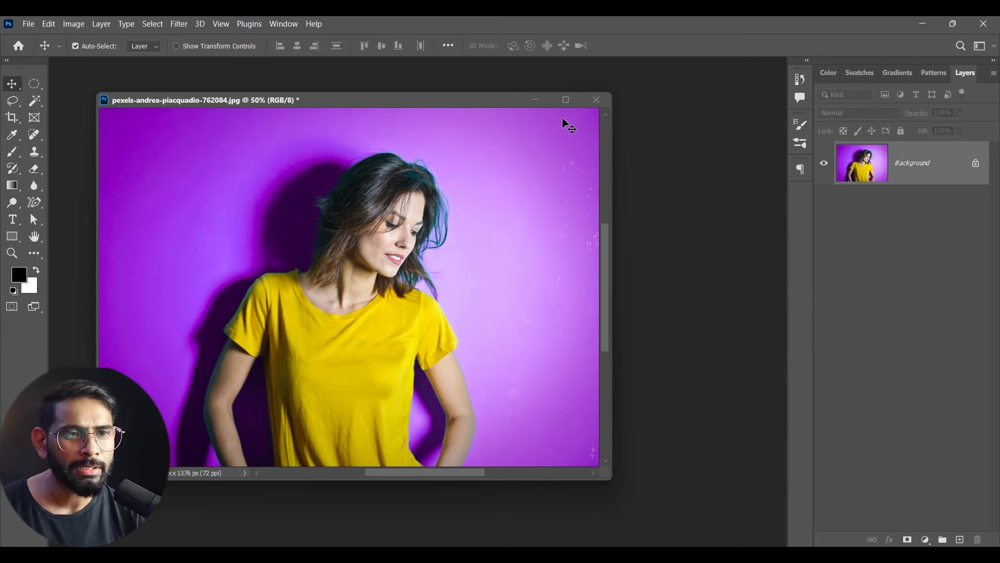
Close the purple portrait without saving and move the orange-wall photo's window left.
click(597, 101)
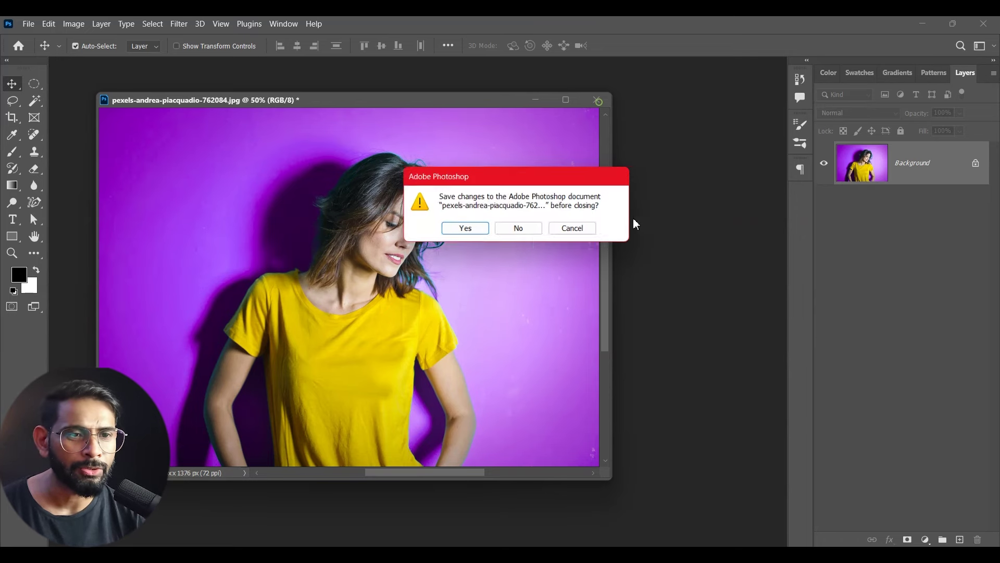
click(520, 230)
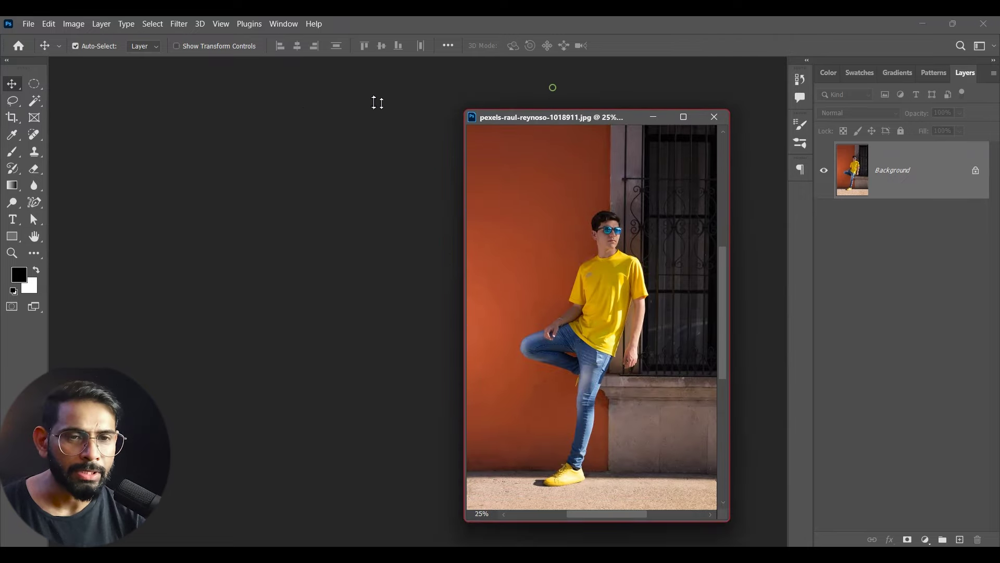
drag(568, 128, 339, 106)
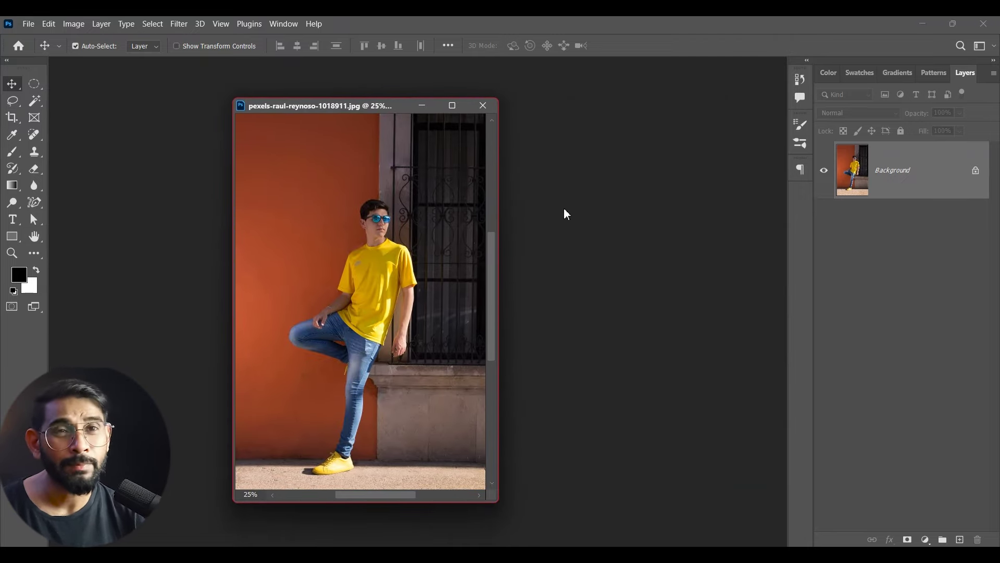
Open the orange-wall photo in Camera Raw Filter and mask the background behind the man.
click(176, 25)
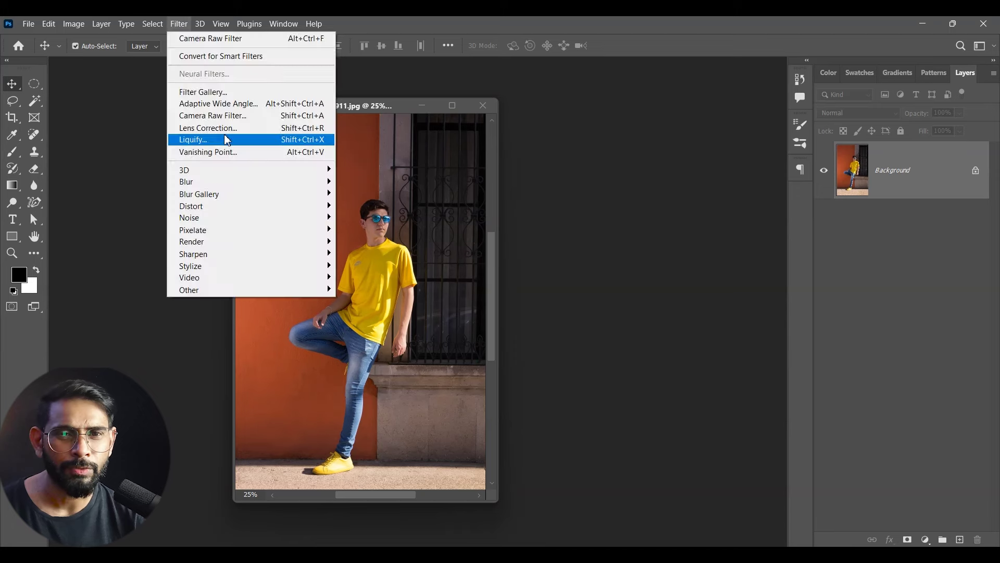
click(225, 116)
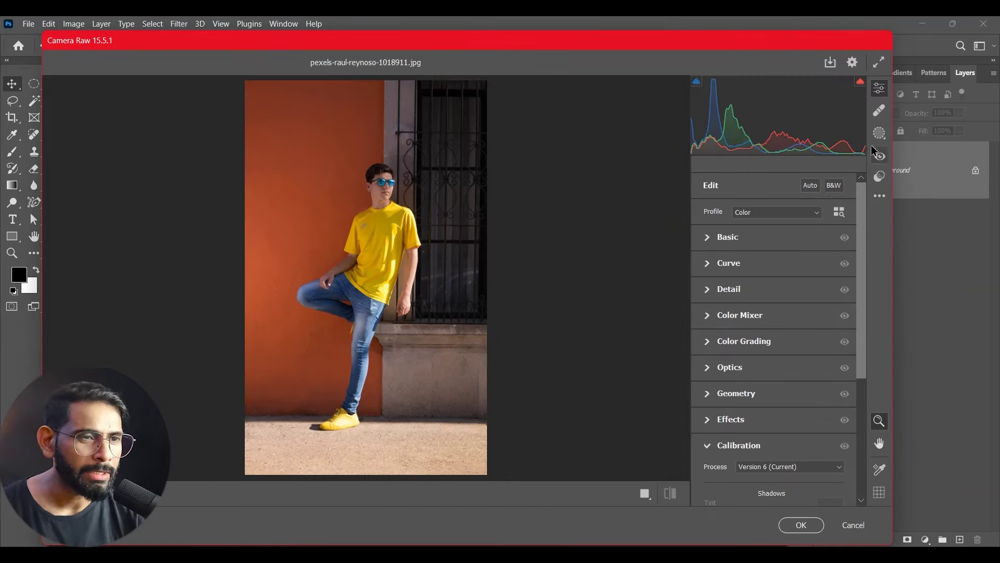
click(879, 134)
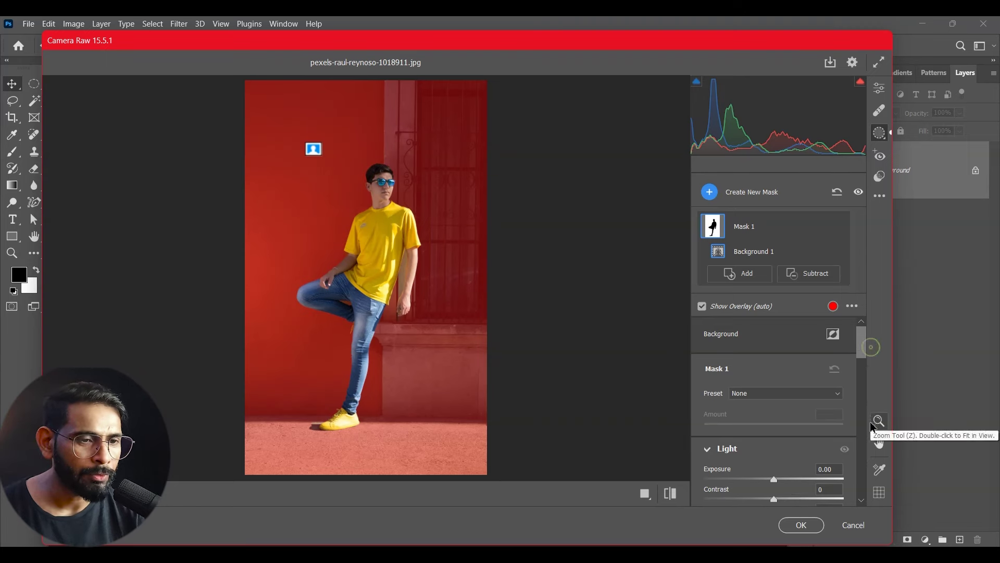
mouse_move(861, 336)
mouse_down()
mouse_move(871, 396)
mouse_move(870, 376)
mouse_up()
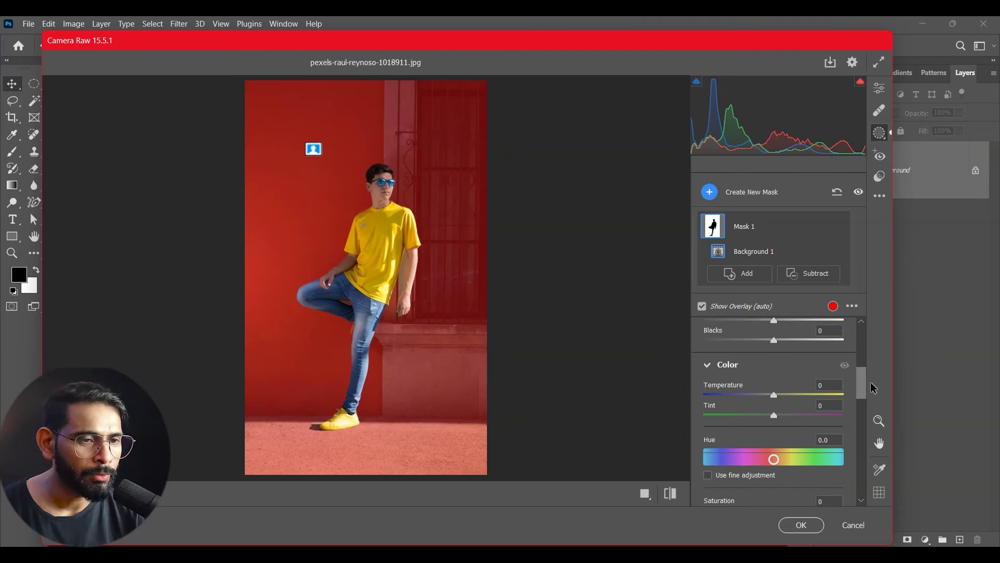
Set the wall mask's Hue negative, raise Tint, push Saturation to about +49, then apply.
mouse_move(774, 429)
mouse_down()
mouse_move(755, 429)
mouse_move(832, 431)
mouse_move(760, 437)
mouse_up()
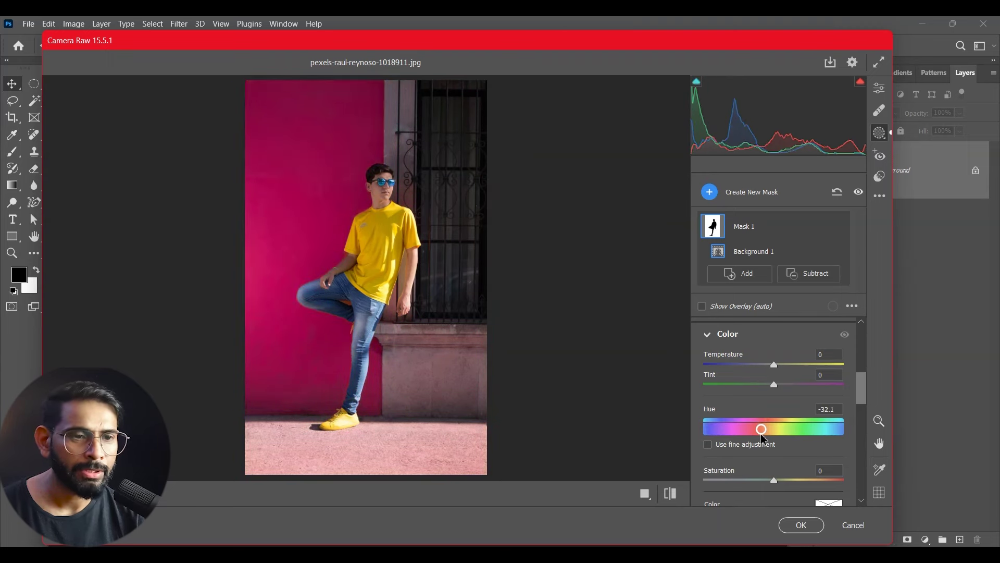
mouse_move(775, 386)
mouse_down()
mouse_move(805, 385)
mouse_move(743, 384)
mouse_up()
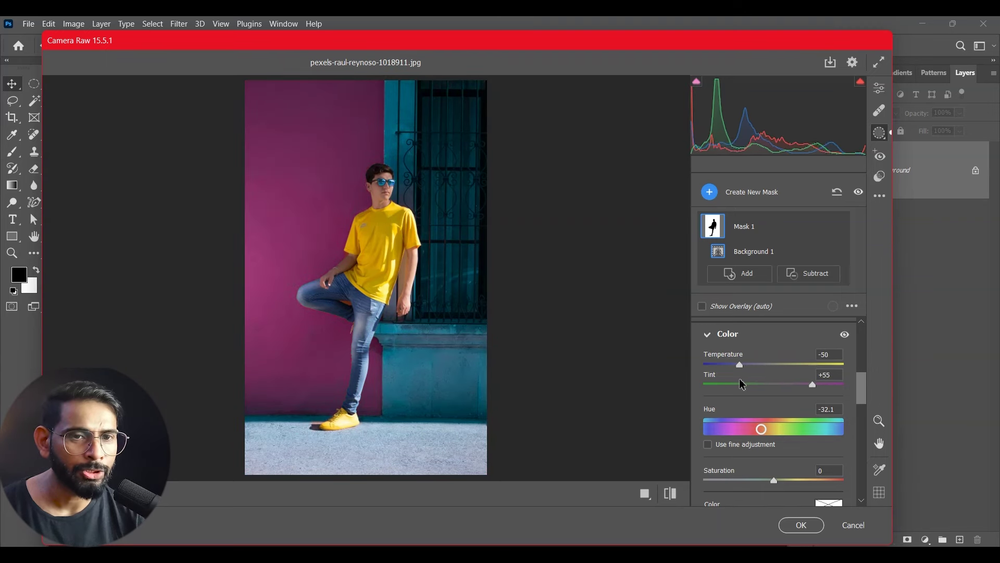
drag(861, 390, 860, 407)
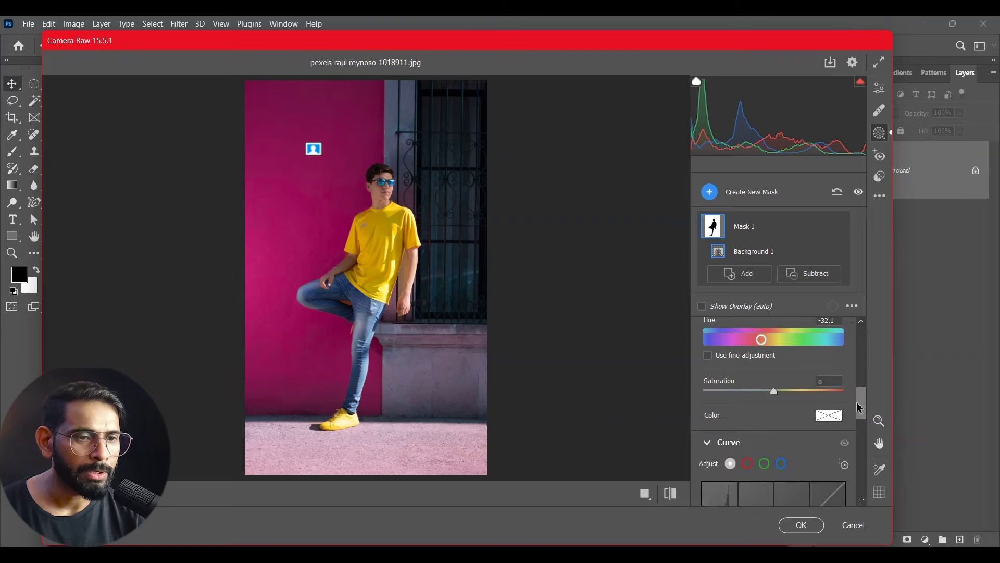
mouse_move(785, 392)
mouse_down()
mouse_move(755, 394)
mouse_move(808, 397)
mouse_up()
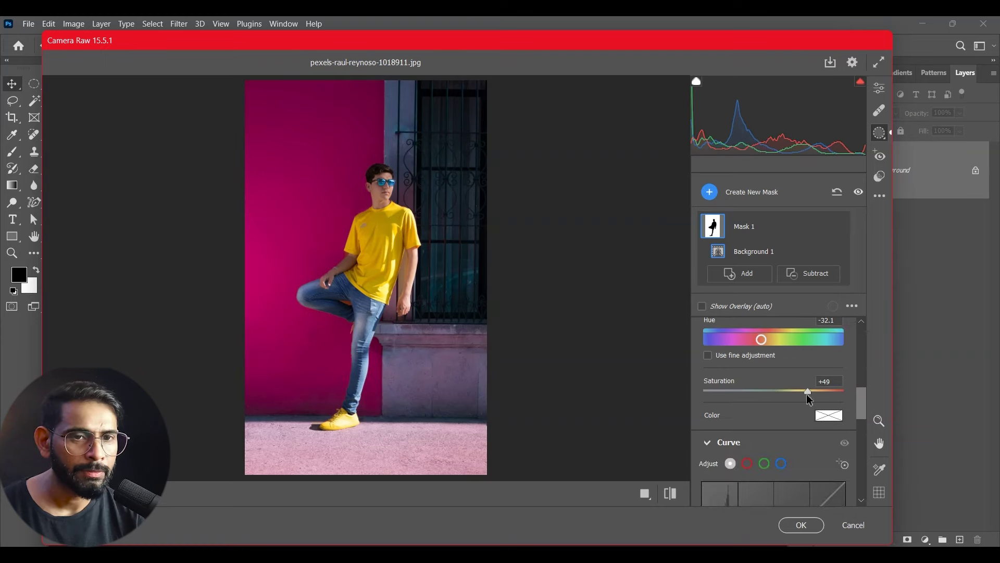
click(801, 525)
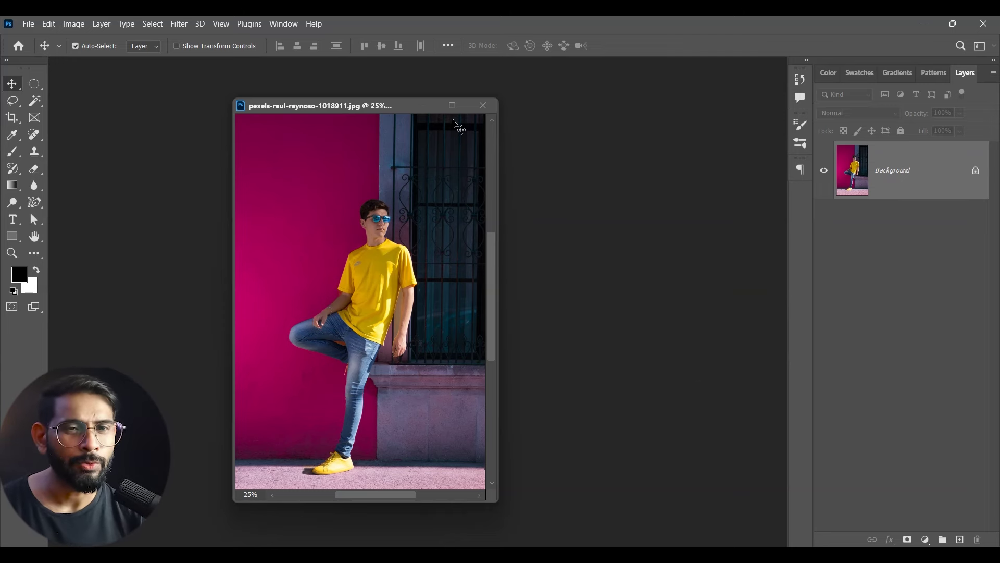
click(172, 27)
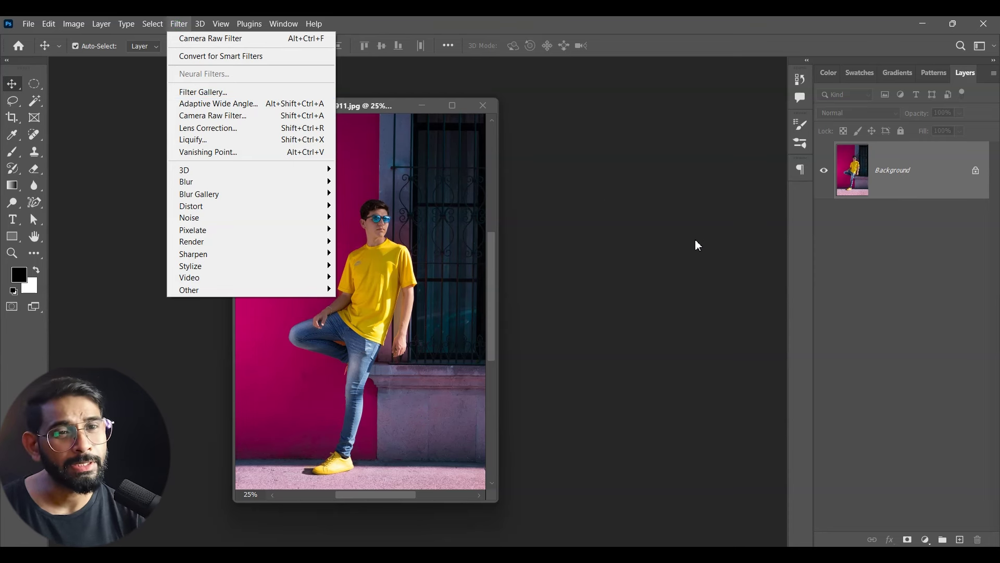
click(627, 203)
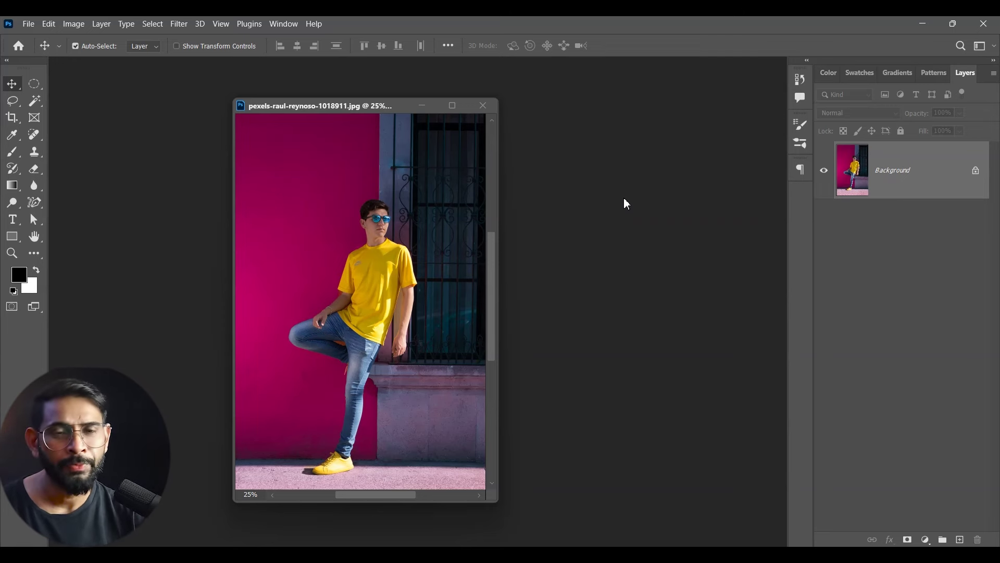
click(179, 25)
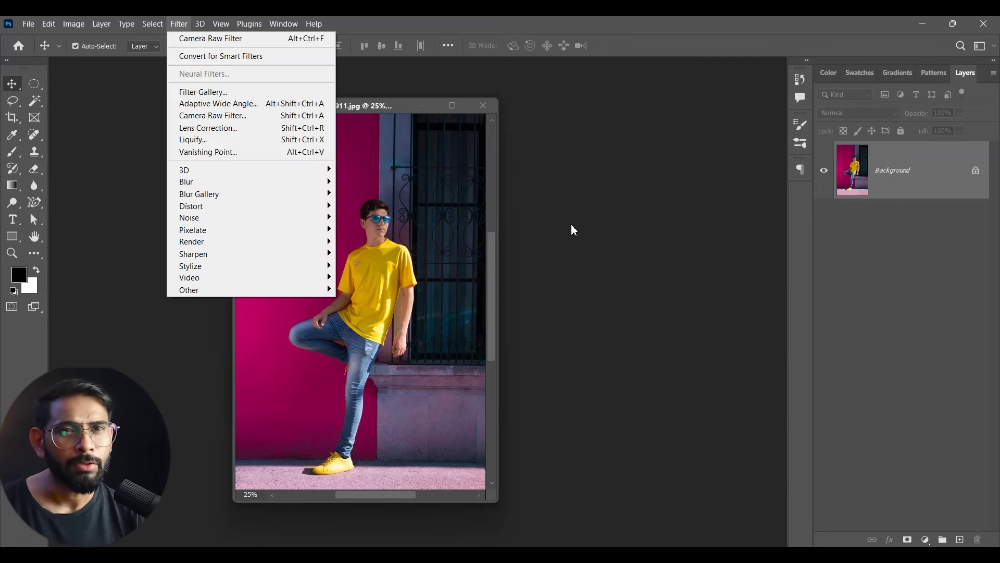
click(571, 225)
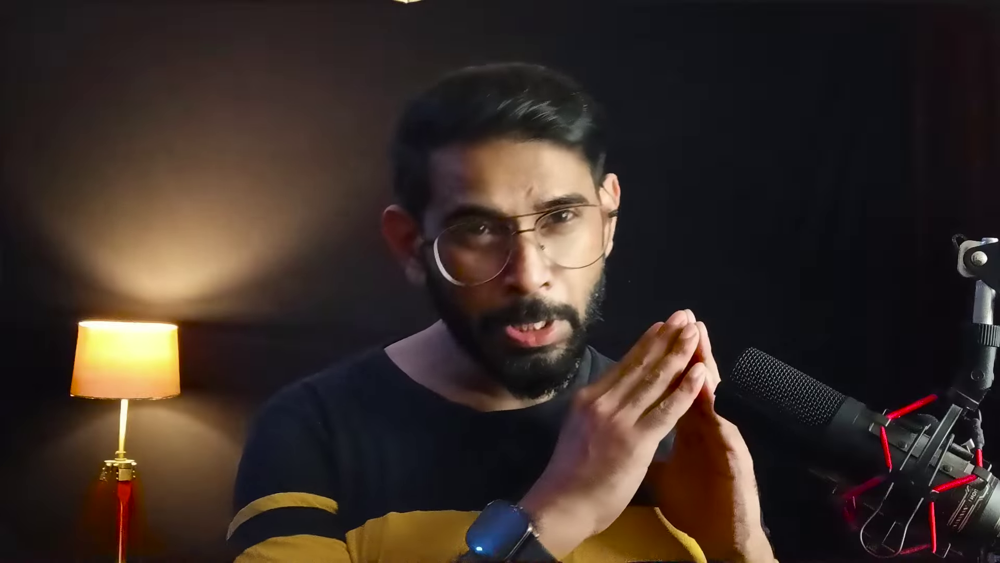